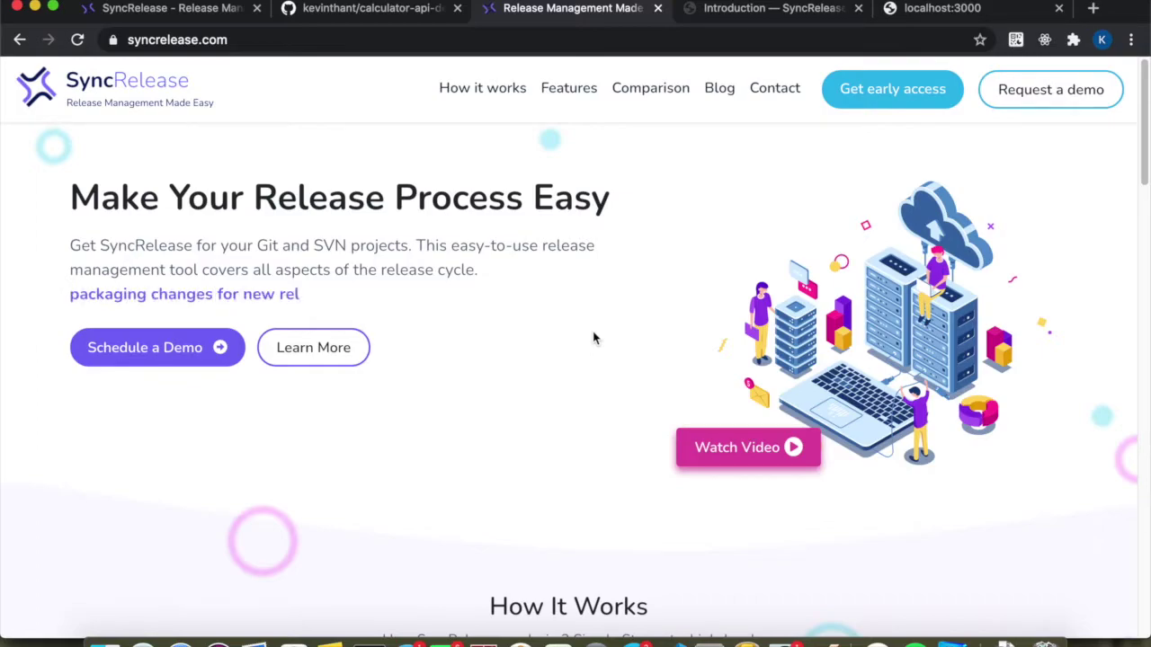
Bring up the calculator-api-demo repository and scroll its README on /sum, yarn setup and Docker commands.
{"action": "left_click", "coordinate": [375, 13]}
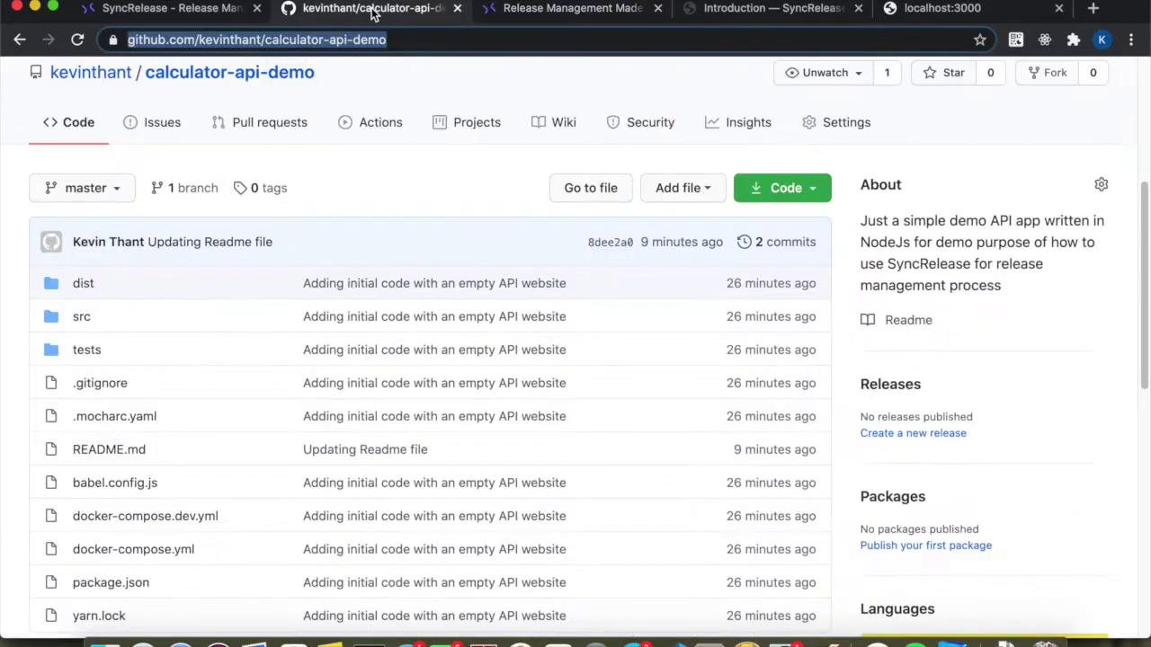
{"action": "scroll", "coordinate": [452, 282], "scroll_direction": "up", "scroll_amount": 3}
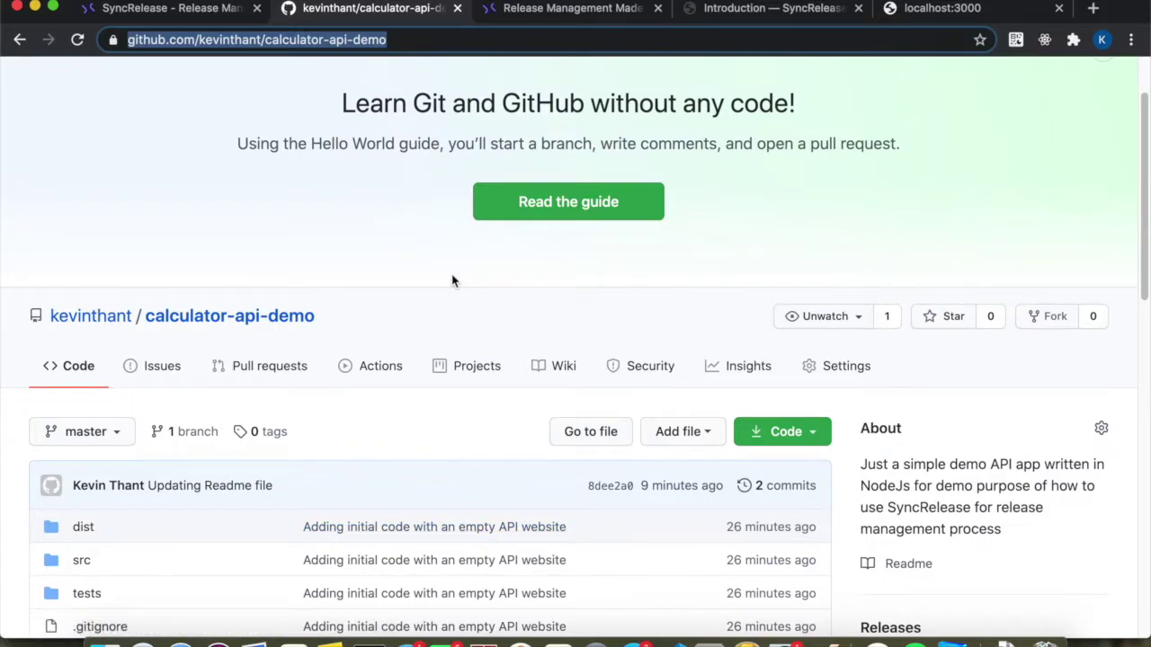
{"action": "scroll", "coordinate": [333, 419], "scroll_direction": "down", "scroll_amount": 3}
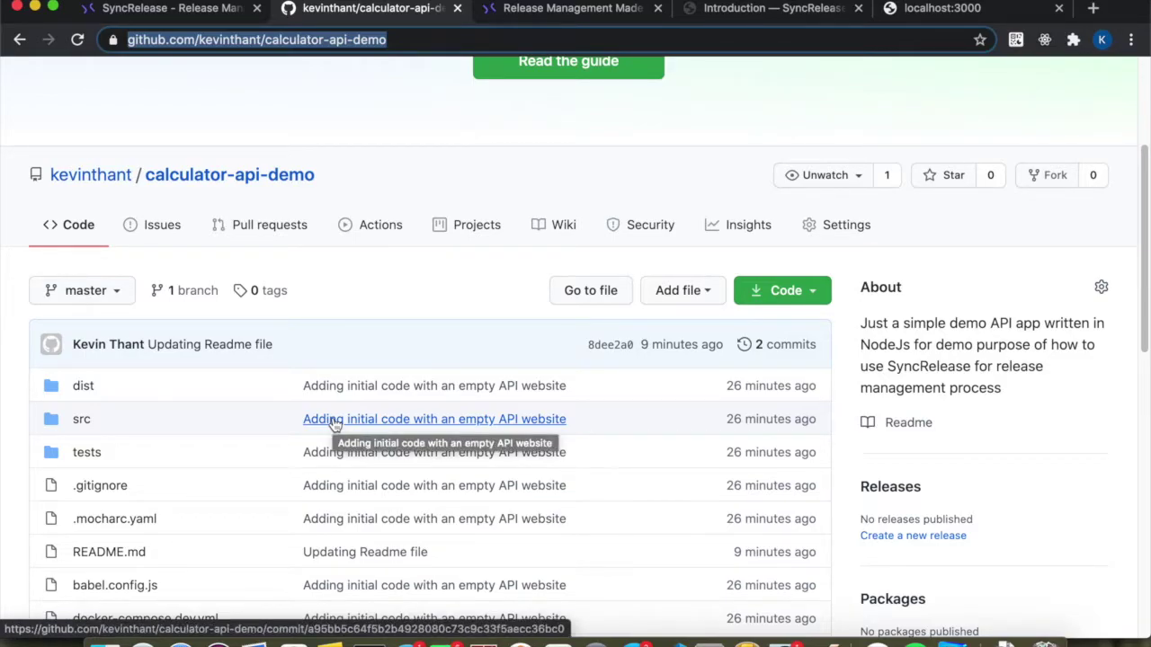
{"action": "scroll", "coordinate": [334, 424], "scroll_direction": "down", "scroll_amount": 12}
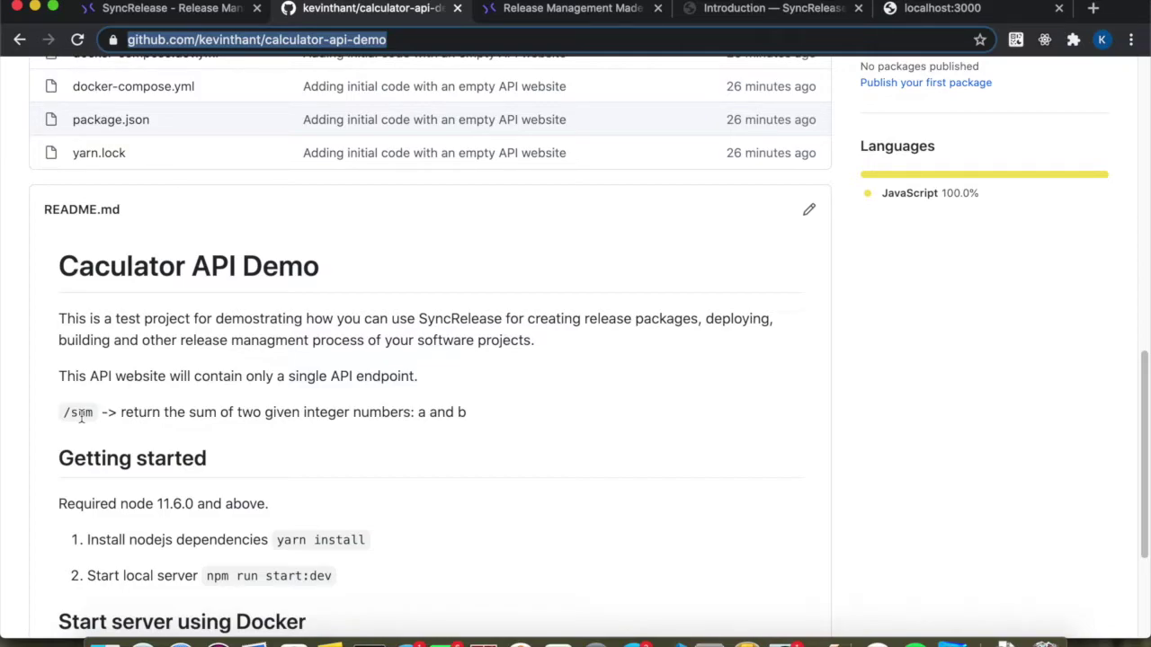
{"action": "scroll", "coordinate": [267, 369], "scroll_direction": "up", "scroll_amount": 2}
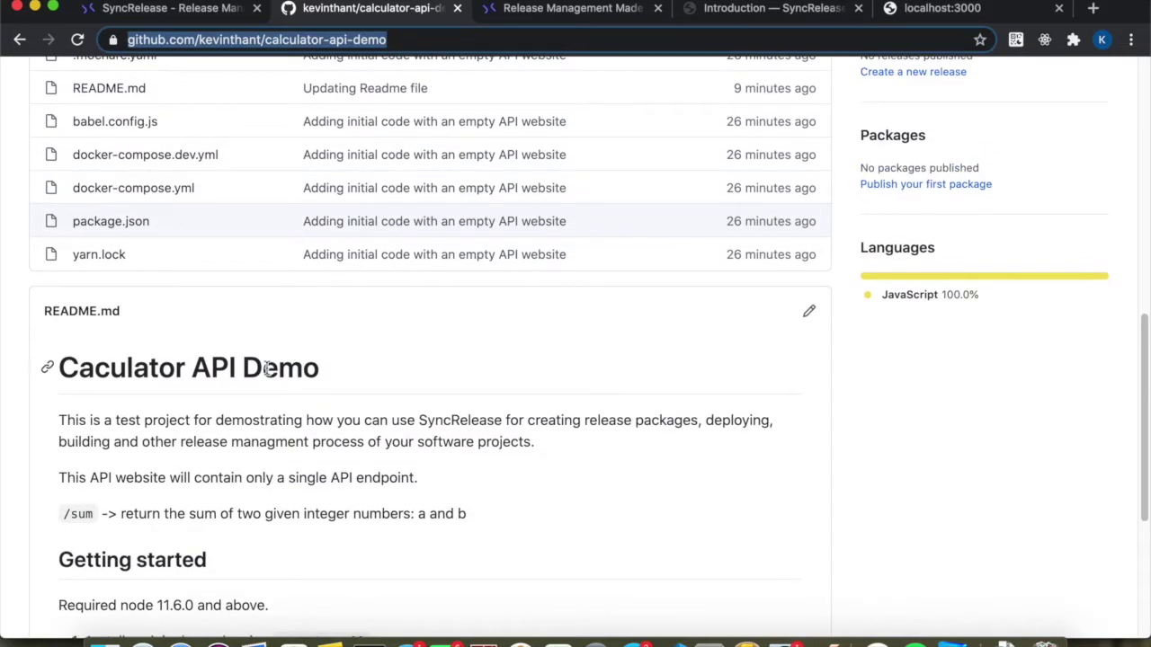
{"action": "scroll", "coordinate": [267, 372], "scroll_direction": "up", "scroll_amount": 4}
{"action": "scroll", "coordinate": [267, 375], "scroll_direction": "up", "scroll_amount": 4}
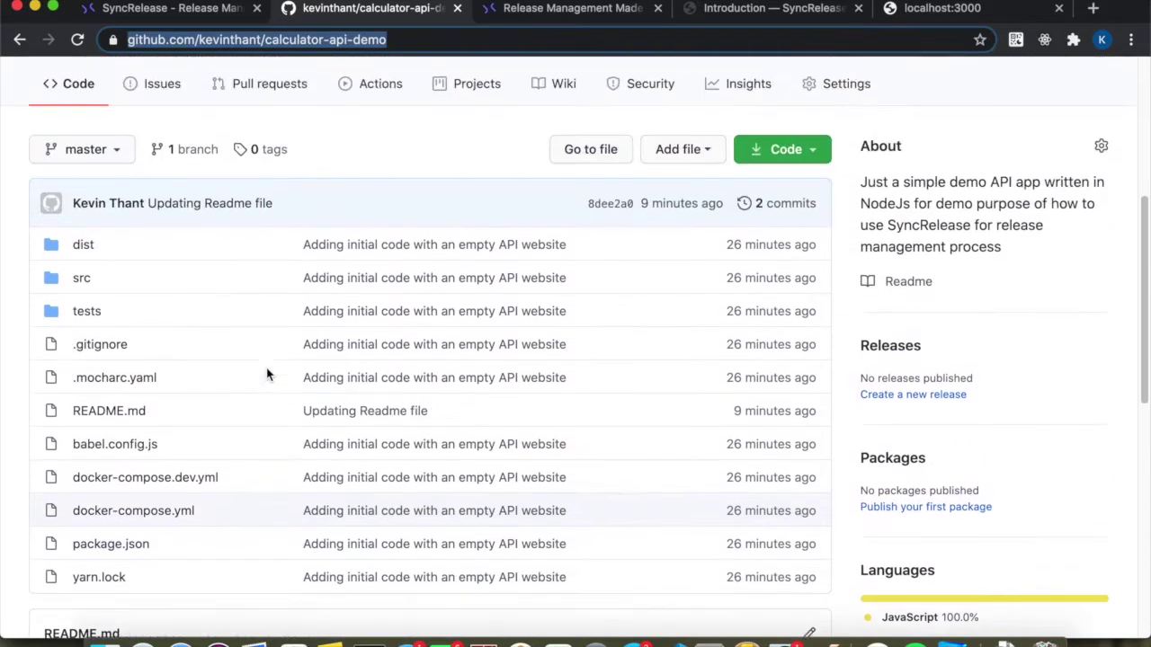
{"action": "scroll", "coordinate": [275, 378], "scroll_direction": "up", "scroll_amount": 2}
{"action": "scroll", "coordinate": [279, 422], "scroll_direction": "up", "scroll_amount": 2}
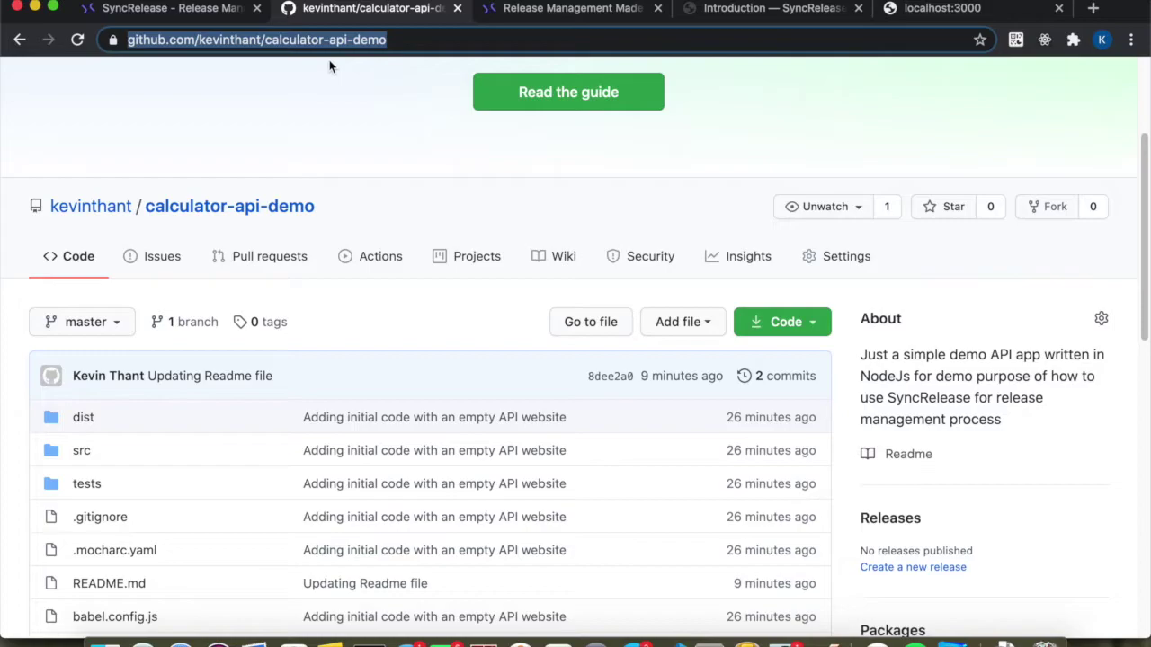
{"action": "scroll", "coordinate": [456, 402], "scroll_direction": "down", "scroll_amount": 10}
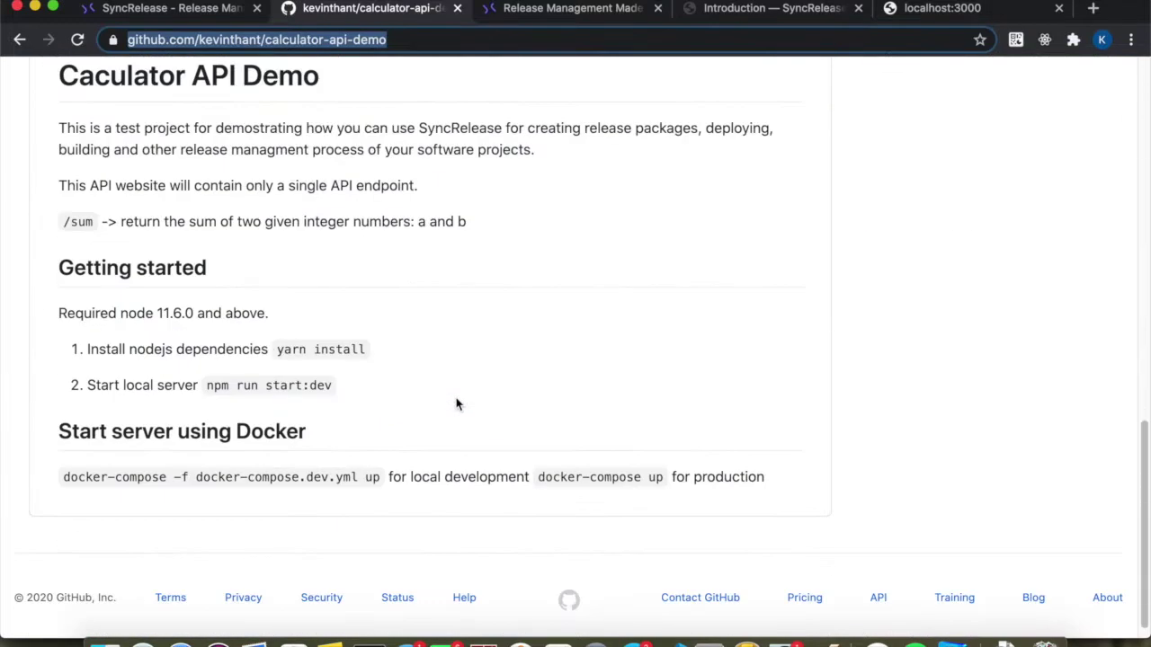
{"action": "left_click", "coordinate": [674, 642]}
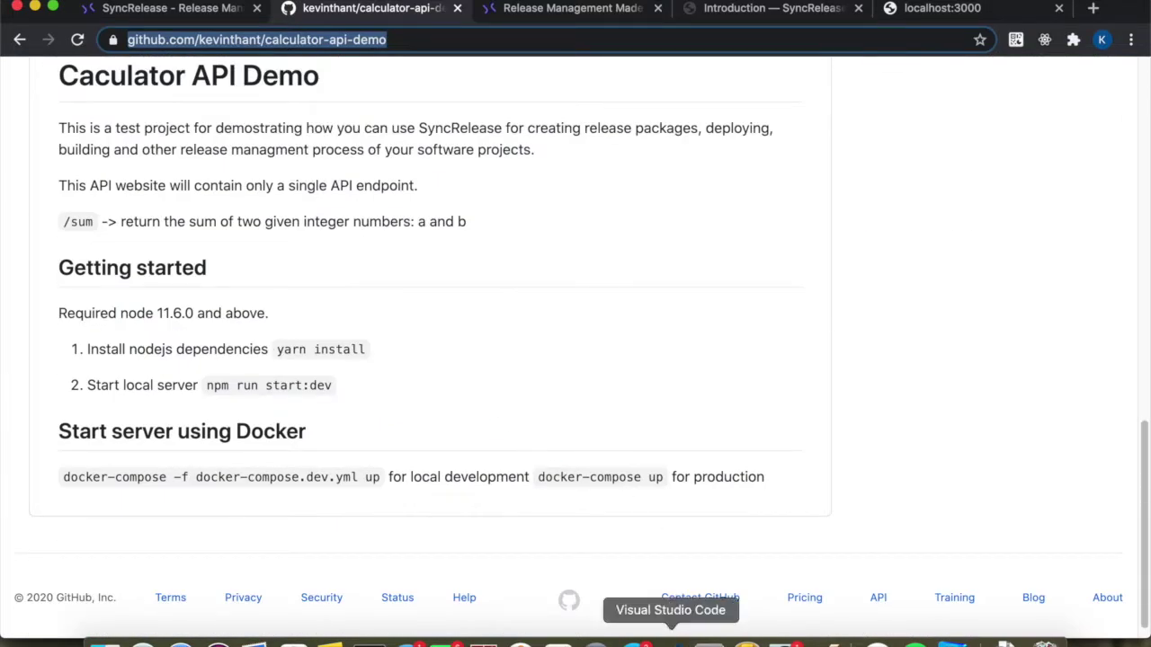
{"action": "left_click", "coordinate": [447, 334]}
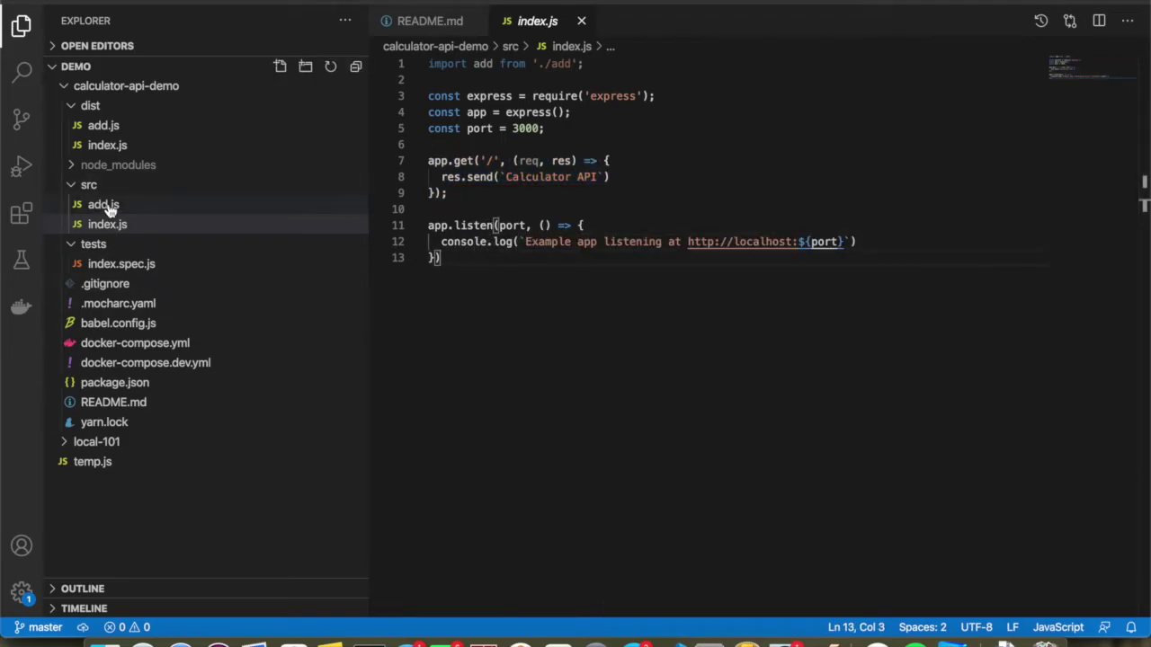
{"action": "left_click", "coordinate": [506, 161]}
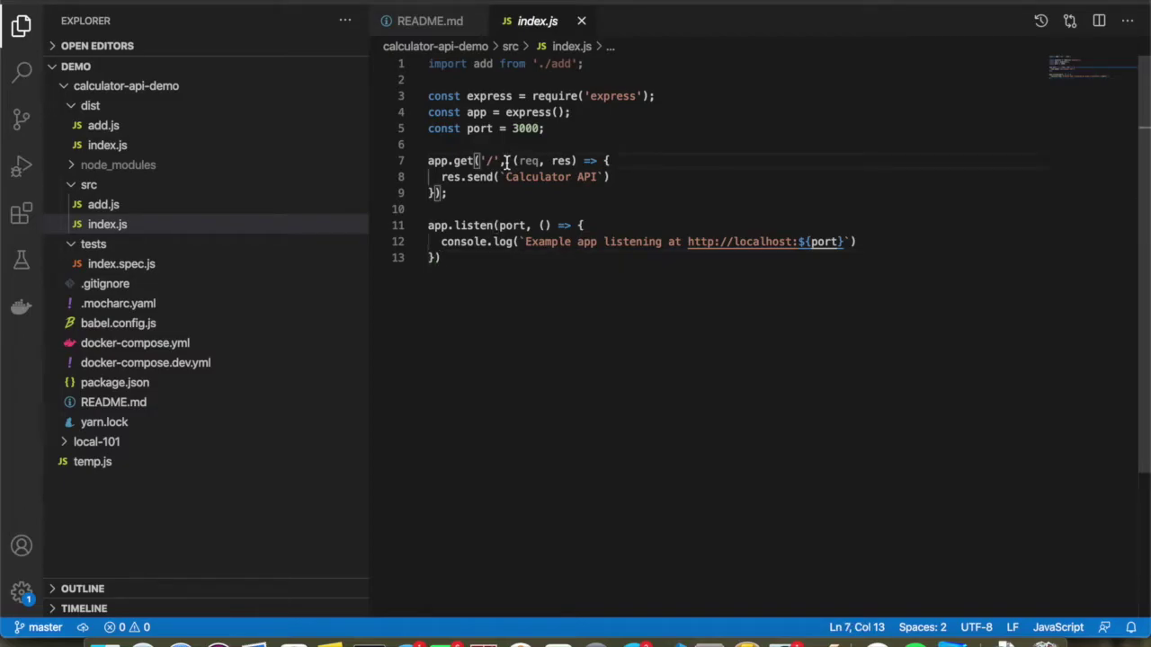
{"action": "left_click_drag", "start_coordinate": [460, 193], "coordinate": [426, 160]}
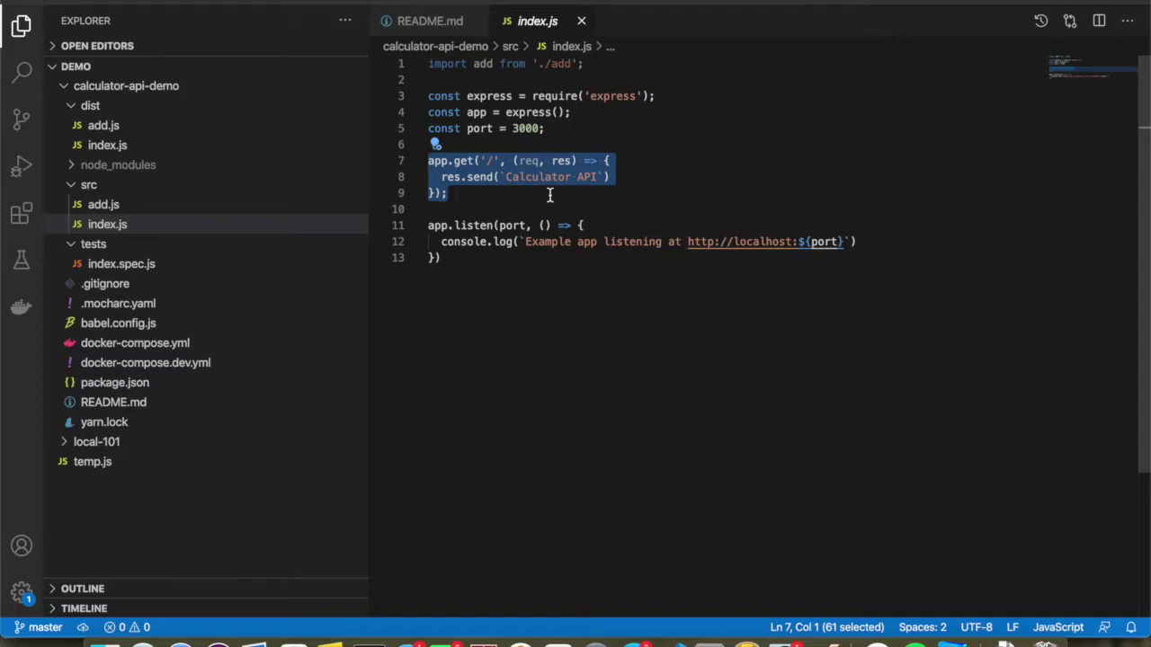
{"action": "key", "text": "super+Tab"}
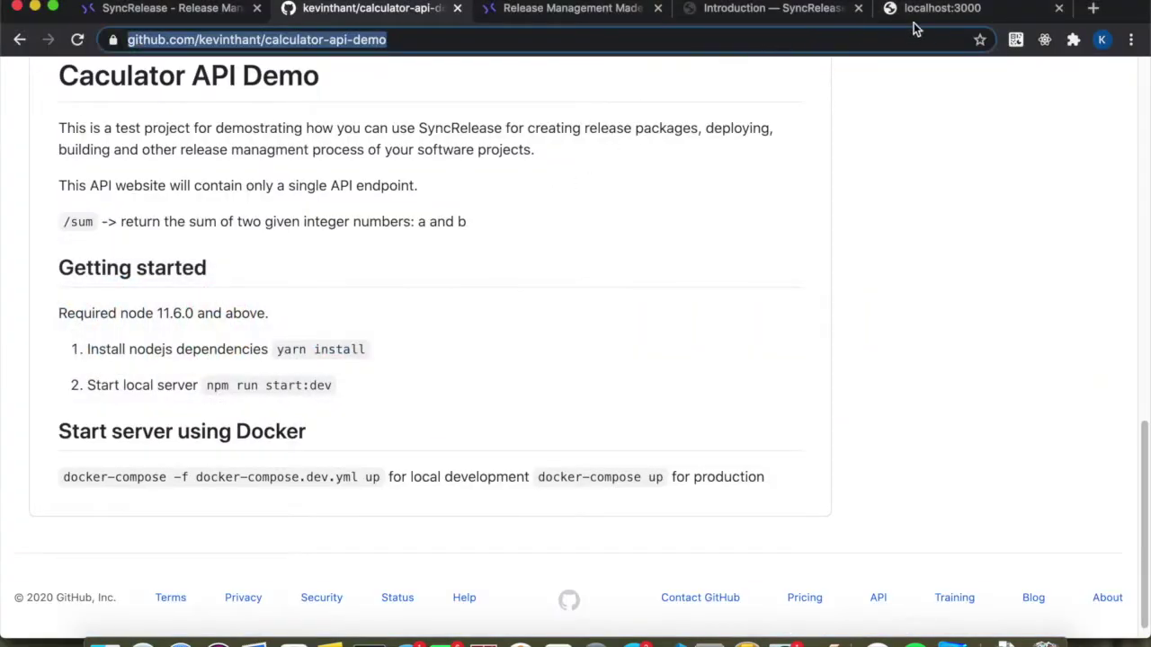
Reload the localhost:3000 app and request /sum?a=1&b=2, which returns Cannot GET /sum.
{"action": "left_click", "coordinate": [917, 21]}
{"action": "left_click", "coordinate": [78, 40]}
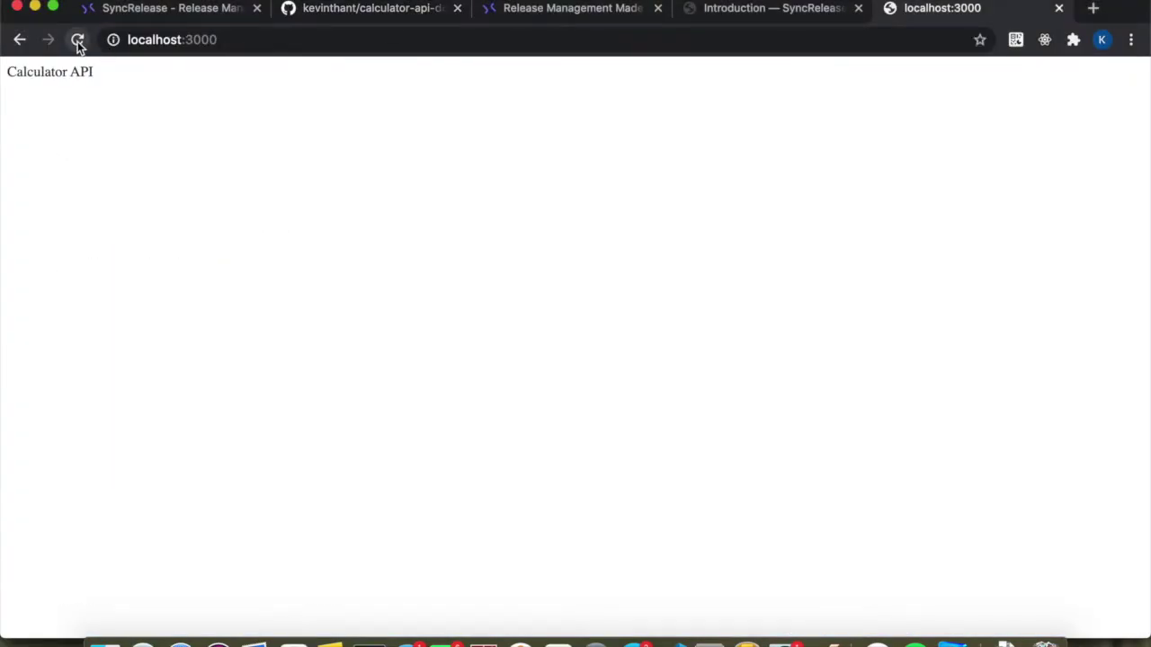
{"action": "left_click", "coordinate": [239, 36]}
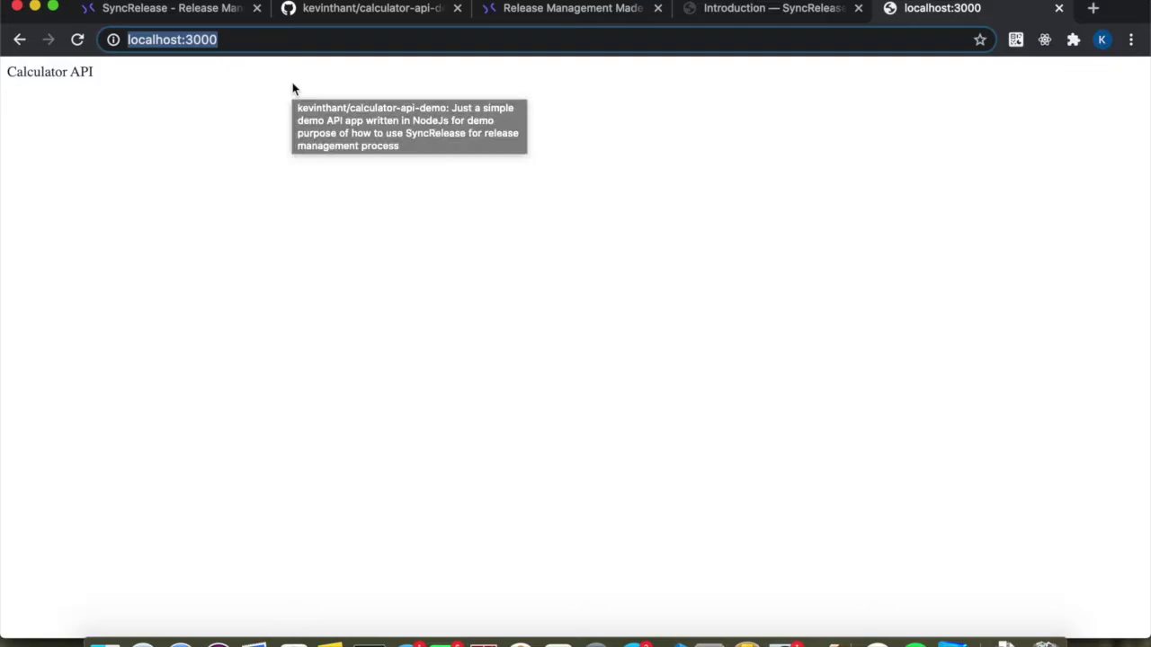
{"action": "left_click", "coordinate": [270, 61]}
{"action": "left_click", "coordinate": [260, 42]}
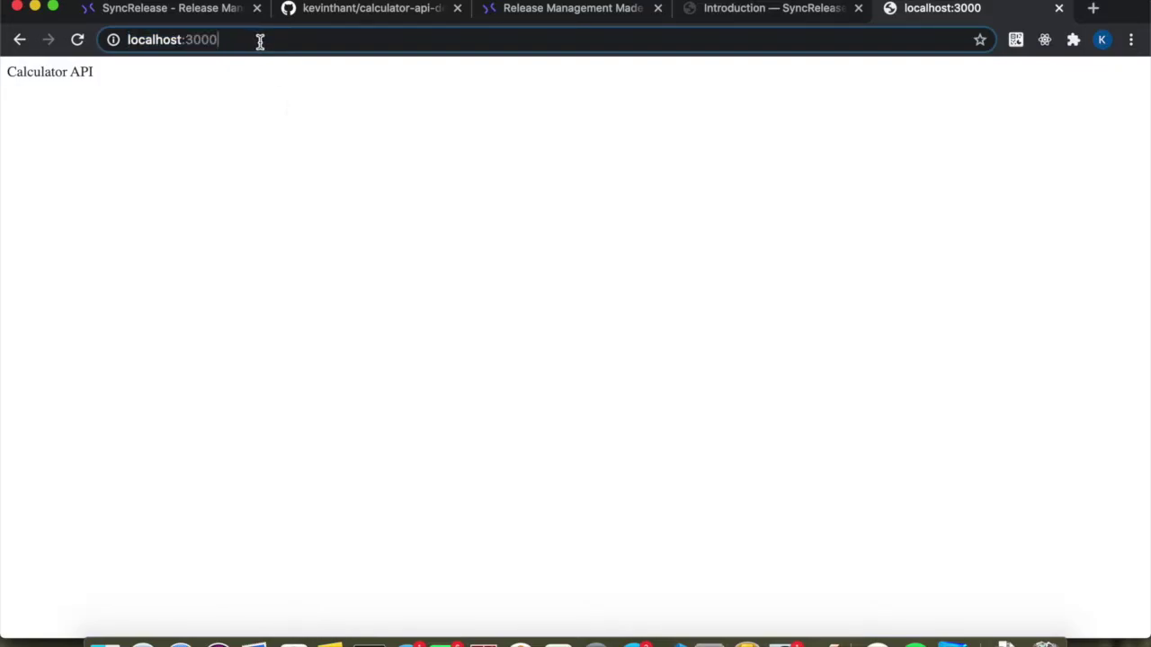
{"action": "type", "text": "/sum"}
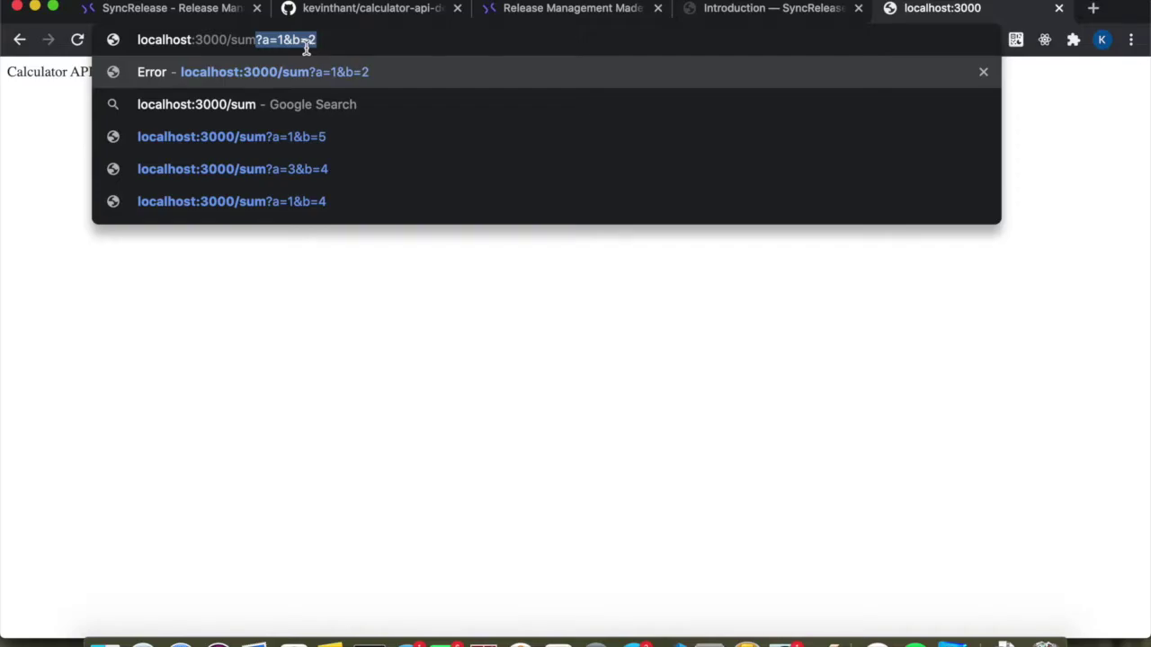
{"action": "key", "text": "Return"}
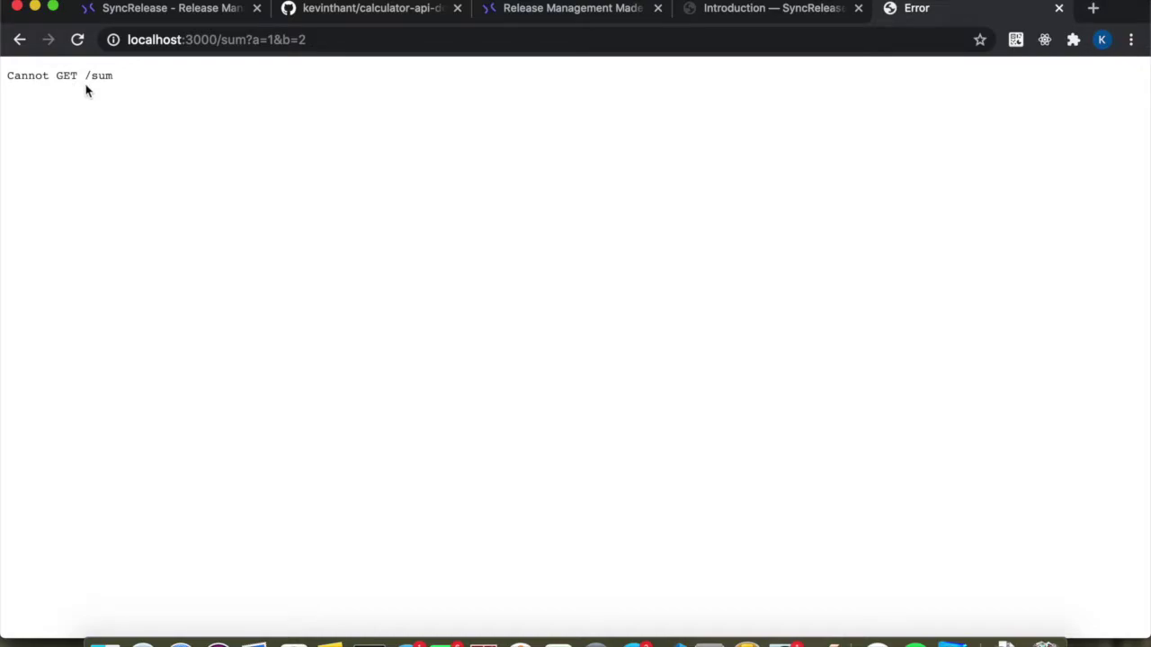
Strip the /sum path from the address to load the Calculator API root page.
{"action": "left_click_drag", "start_coordinate": [216, 37], "coordinate": [325, 47]}
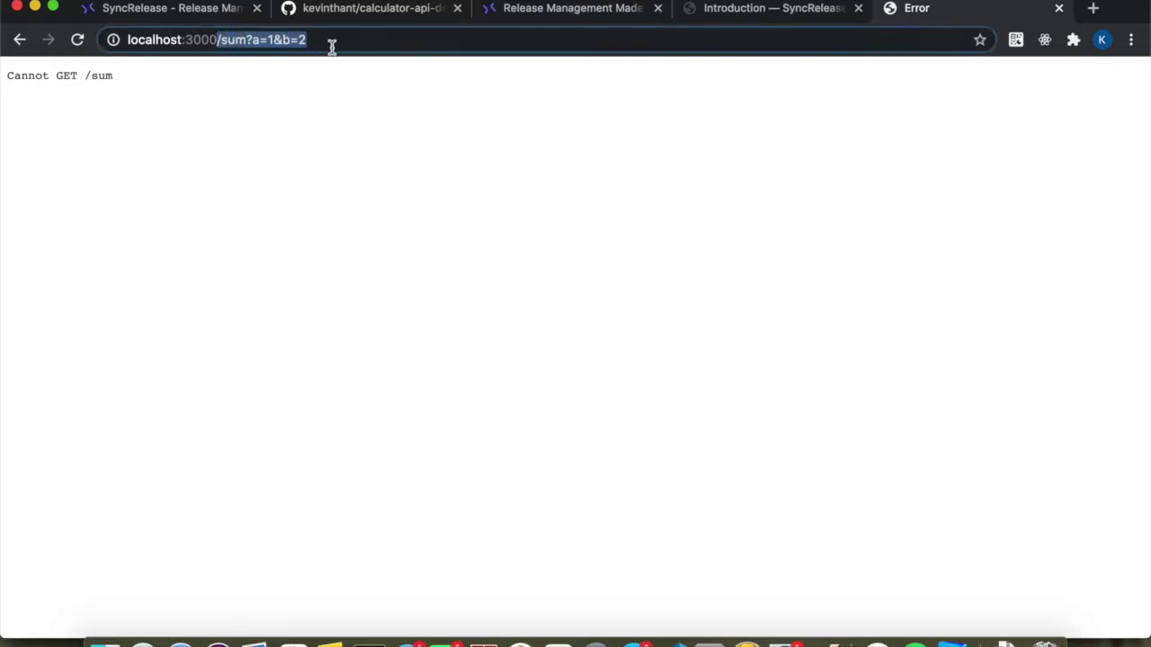
{"action": "key", "text": "BackSpace"}
{"action": "key", "text": "Return"}
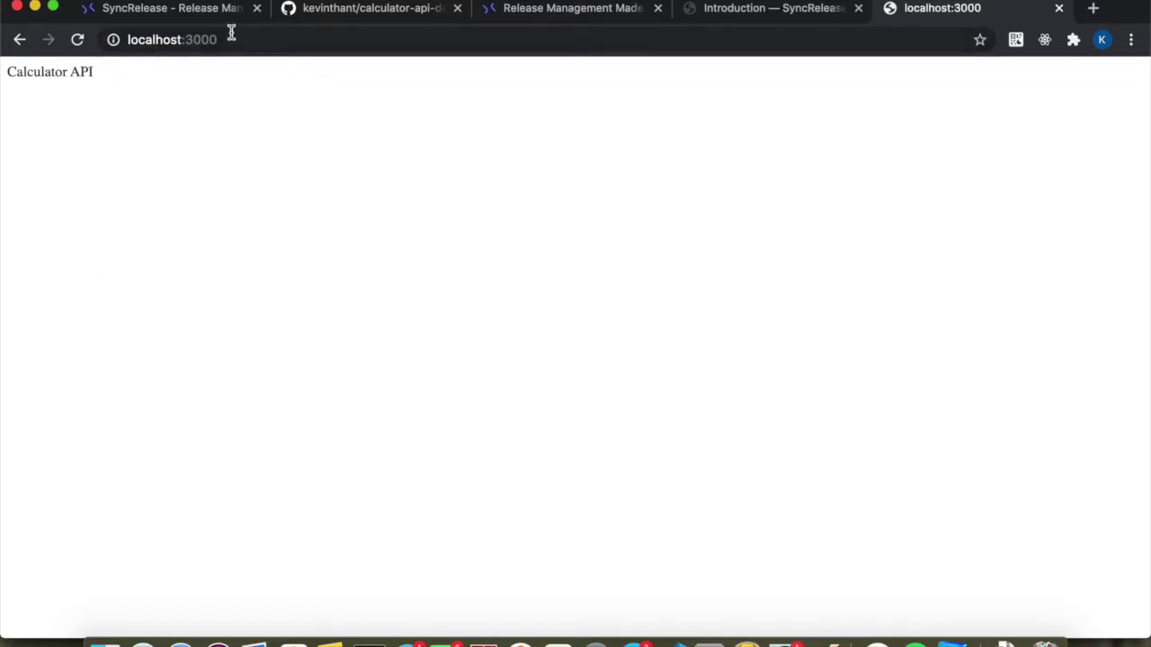
Log in to SyncRelease with the demo account's e-mail and password.
{"action": "left_click", "coordinate": [205, 12]}
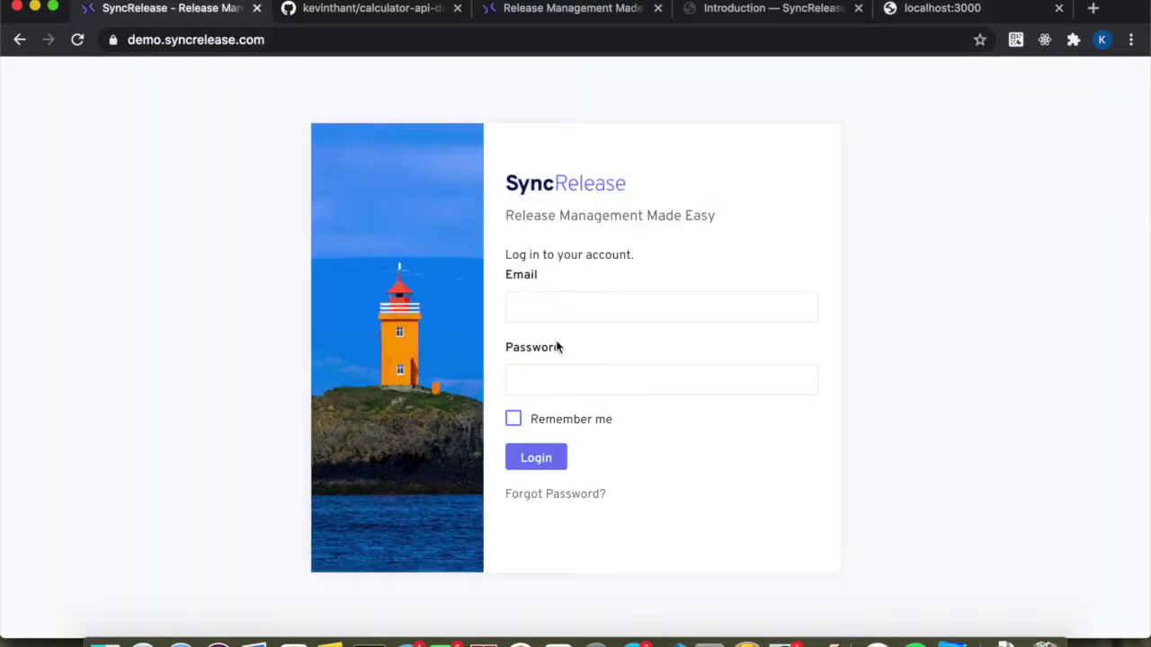
{"action": "left_click", "coordinate": [540, 304]}
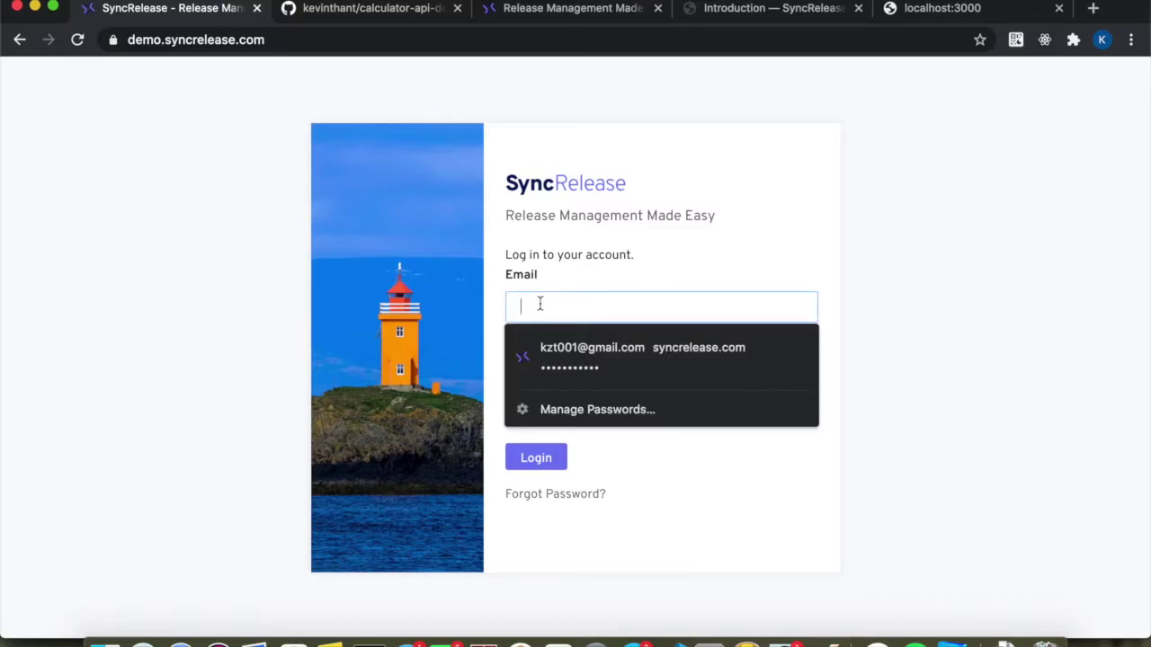
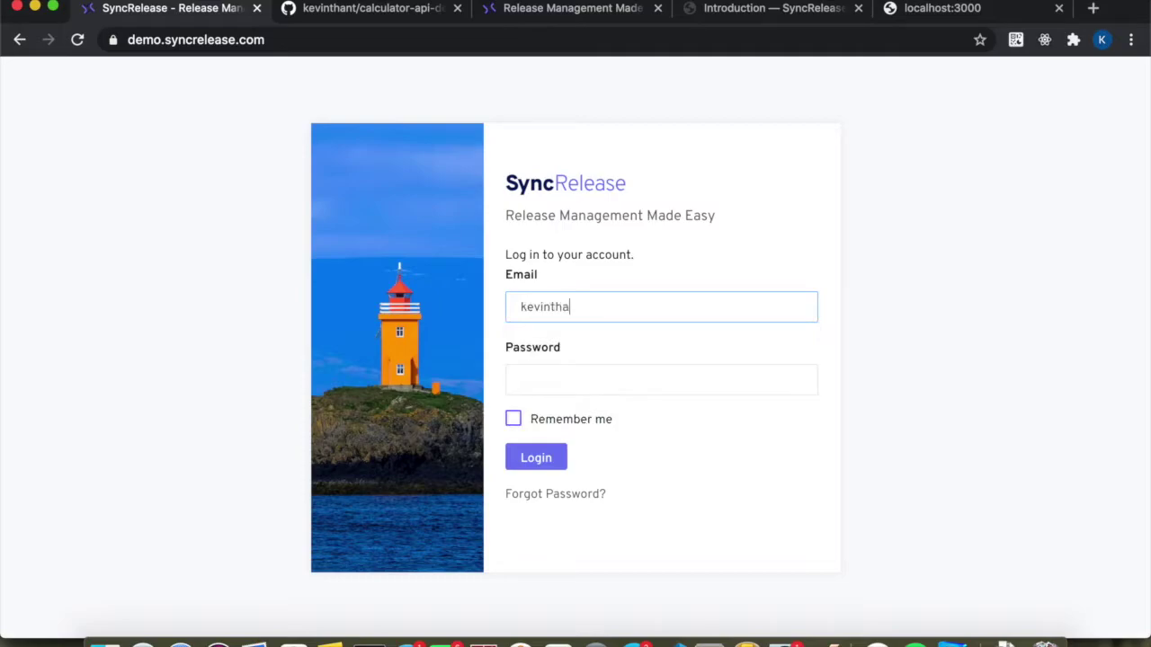
{"action": "key", "text": "Tab"}
{"action": "type", "text": "•••••••••"}
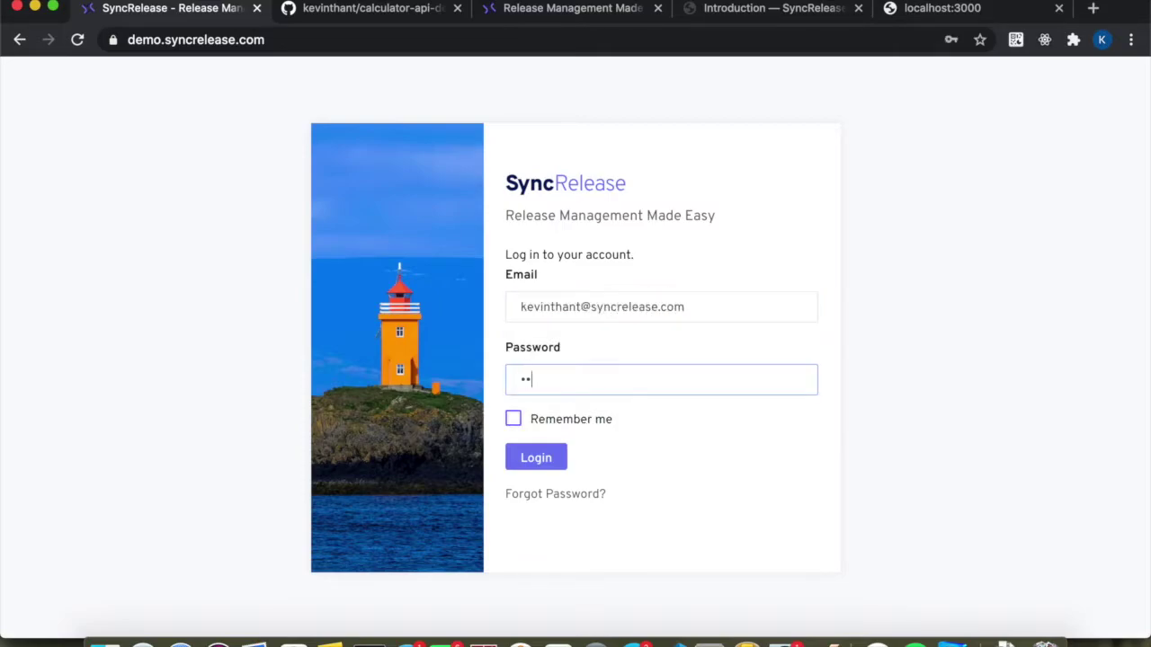
{"action": "type", "text": "•••"}
{"action": "key", "text": "Return"}
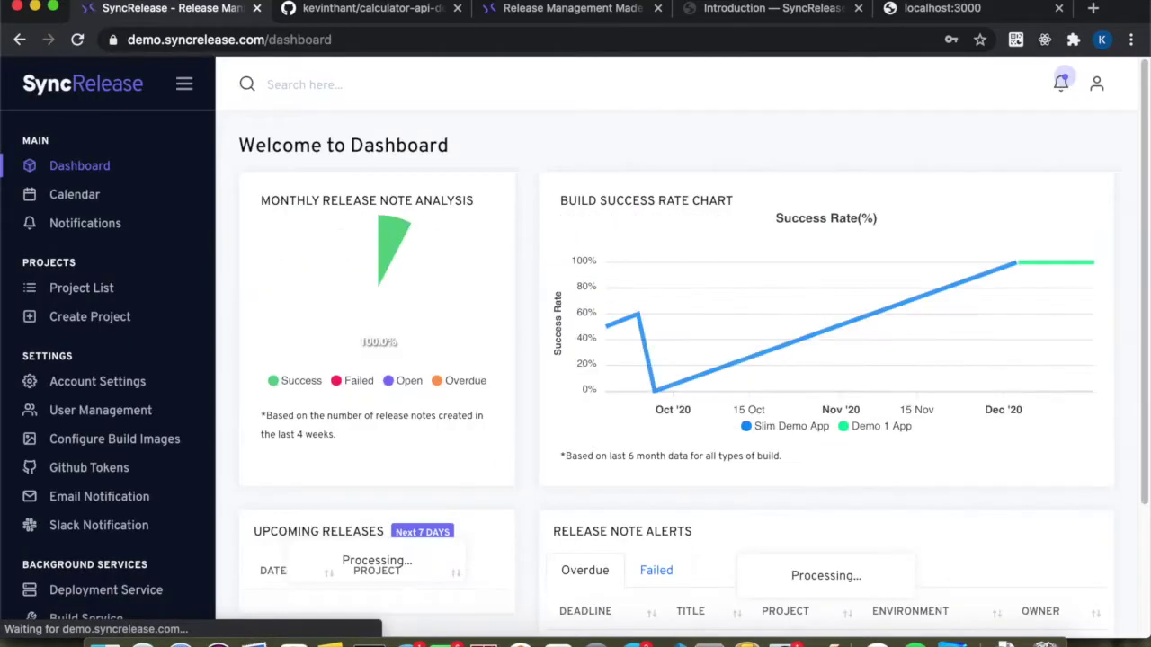
Choose Create Project under Projects in the SyncRelease sidebar.
{"action": "scroll", "coordinate": [356, 415], "scroll_direction": "down", "scroll_amount": 5}
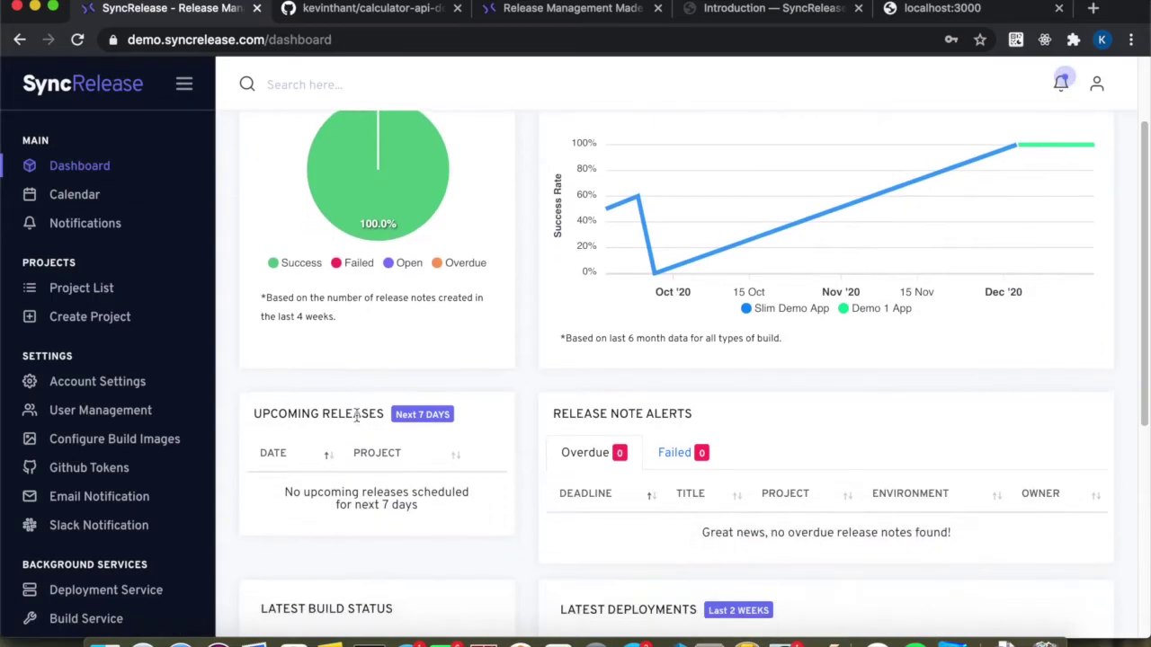
{"action": "scroll", "coordinate": [356, 414], "scroll_direction": "up", "scroll_amount": 5}
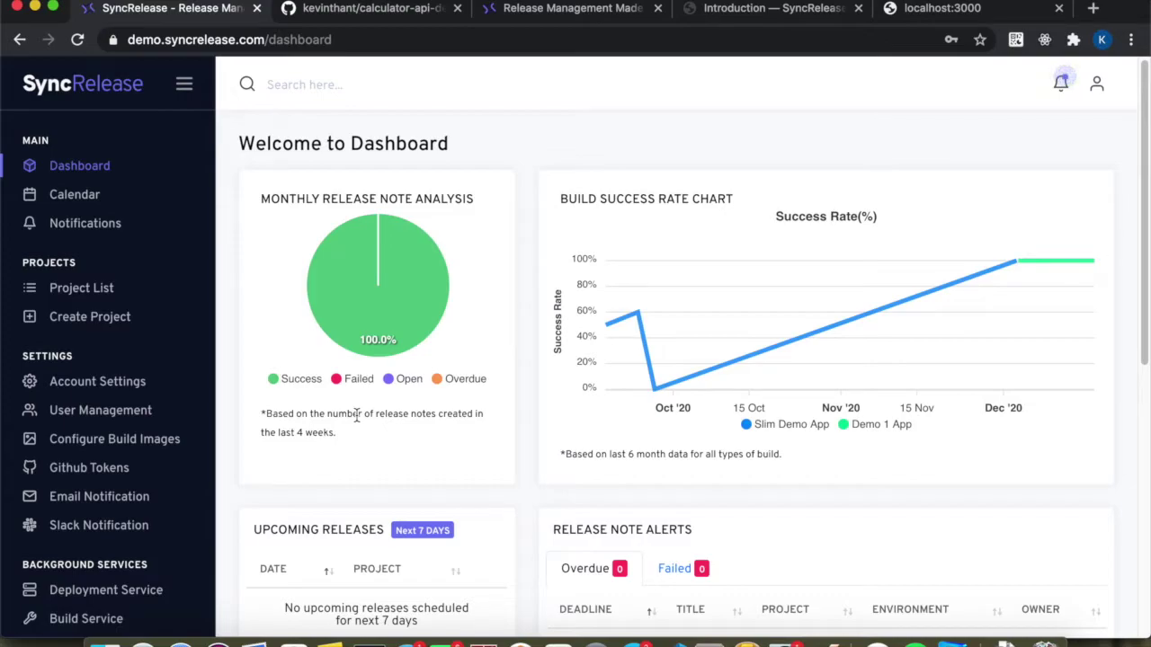
{"action": "left_click", "coordinate": [114, 317]}
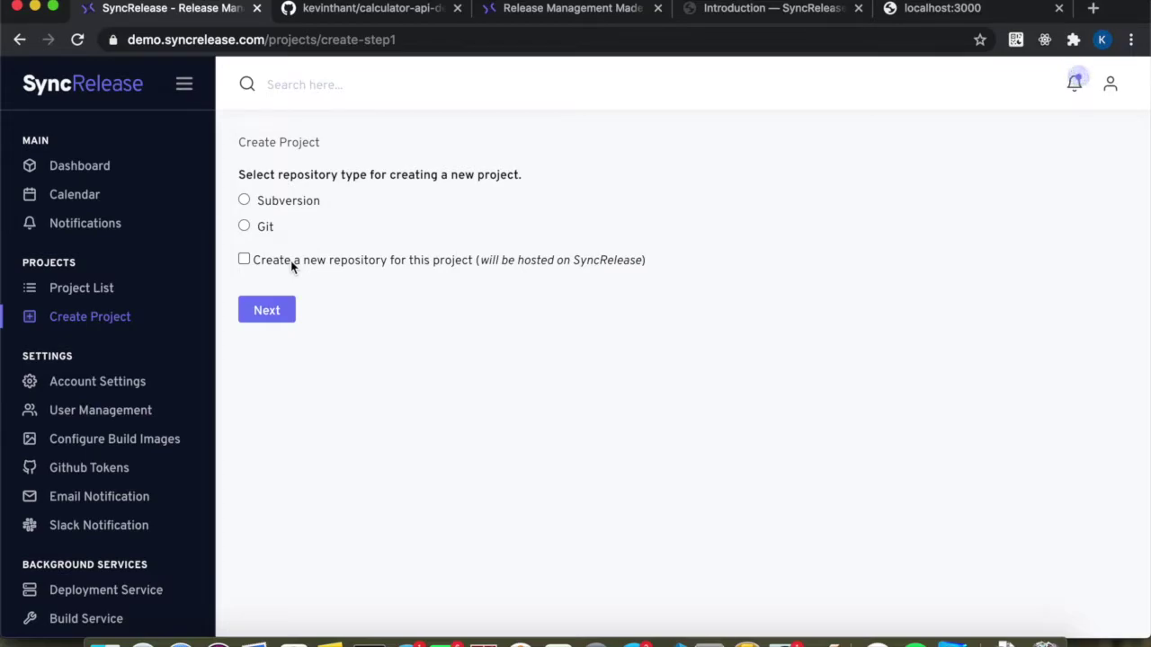
Check the GitHub repo page, then proceed with Git as the project's repository type.
{"action": "left_click", "coordinate": [354, 10]}
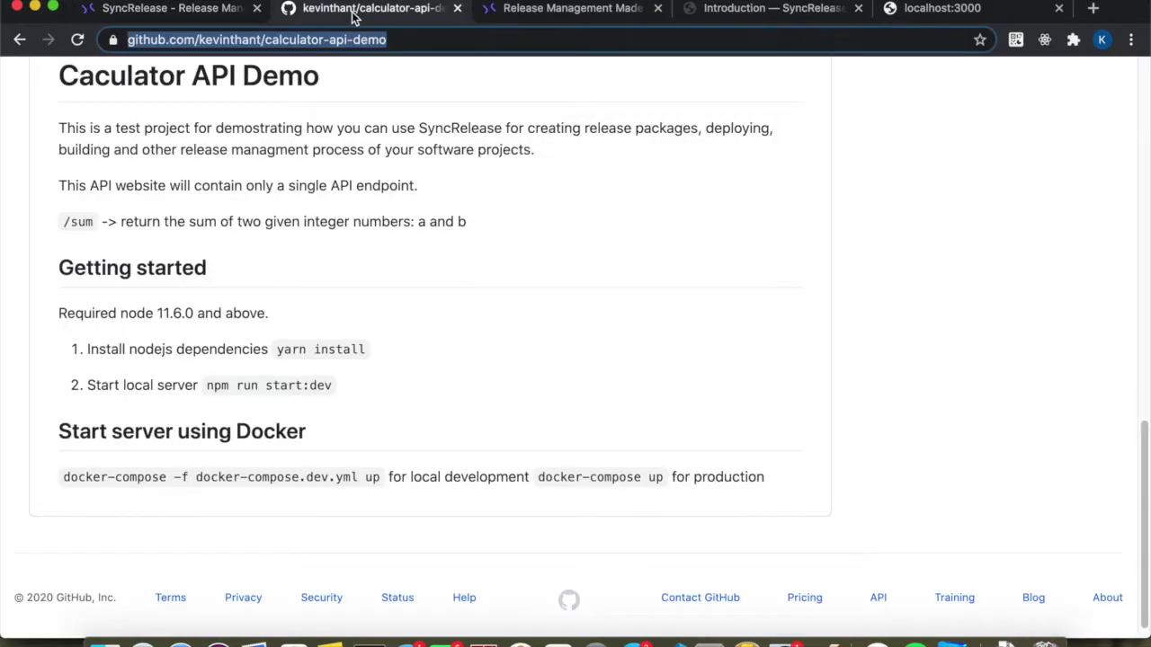
{"action": "scroll", "coordinate": [289, 215], "scroll_direction": "up", "scroll_amount": 5}
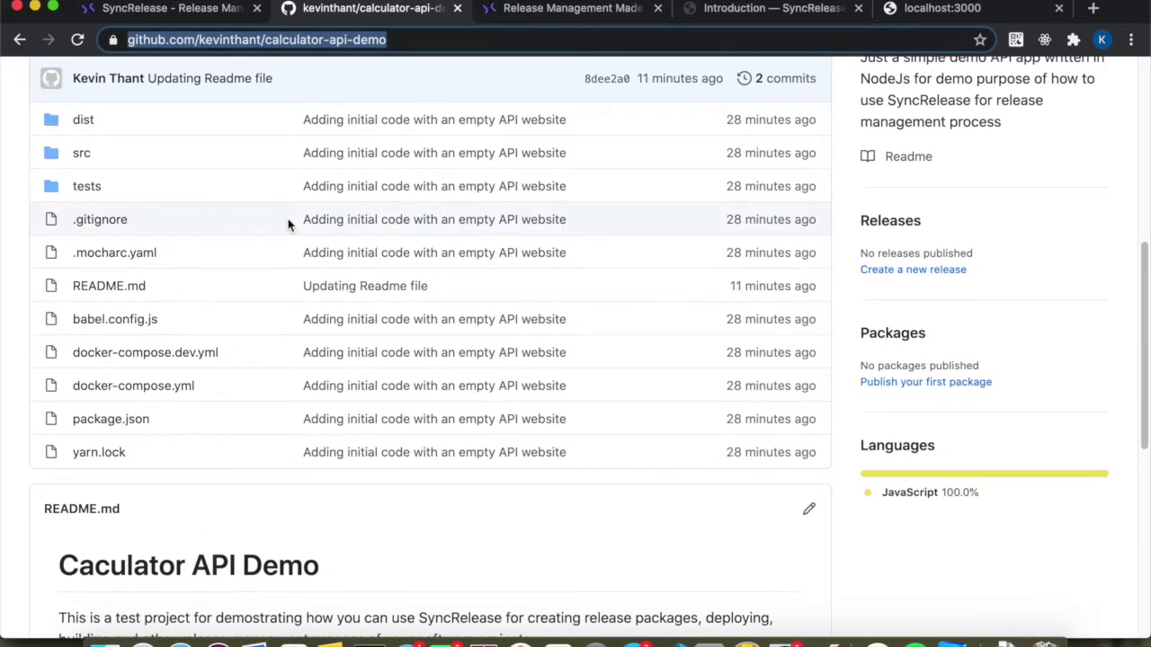
{"action": "scroll", "coordinate": [287, 224], "scroll_direction": "up", "scroll_amount": 5}
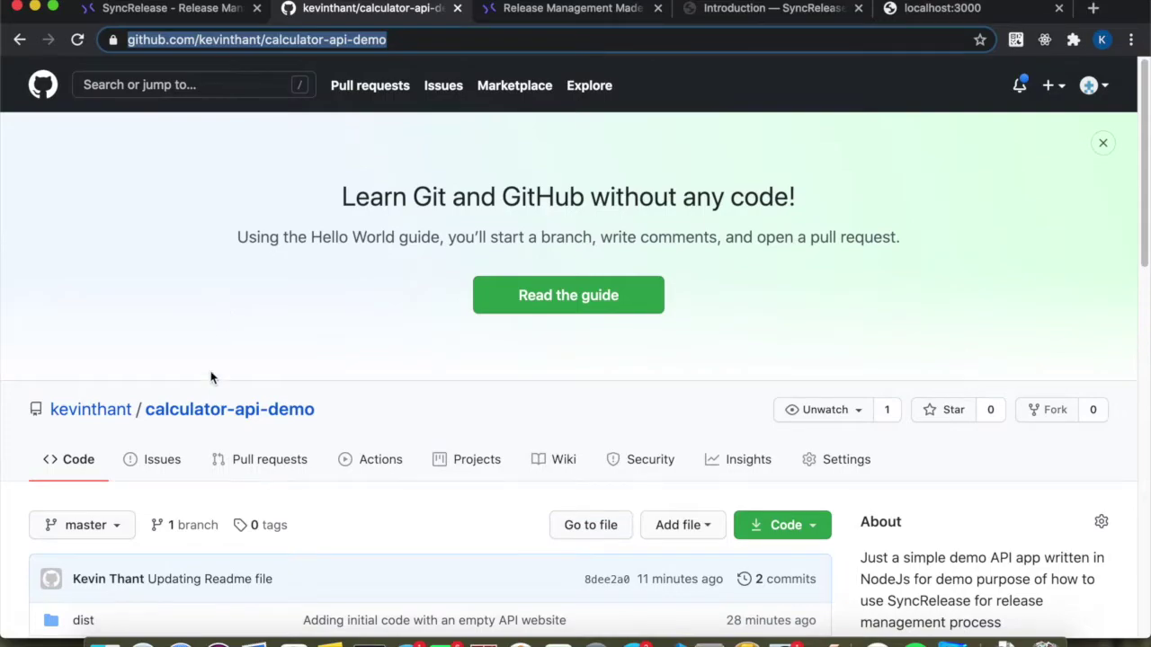
{"action": "left_click", "coordinate": [206, 9]}
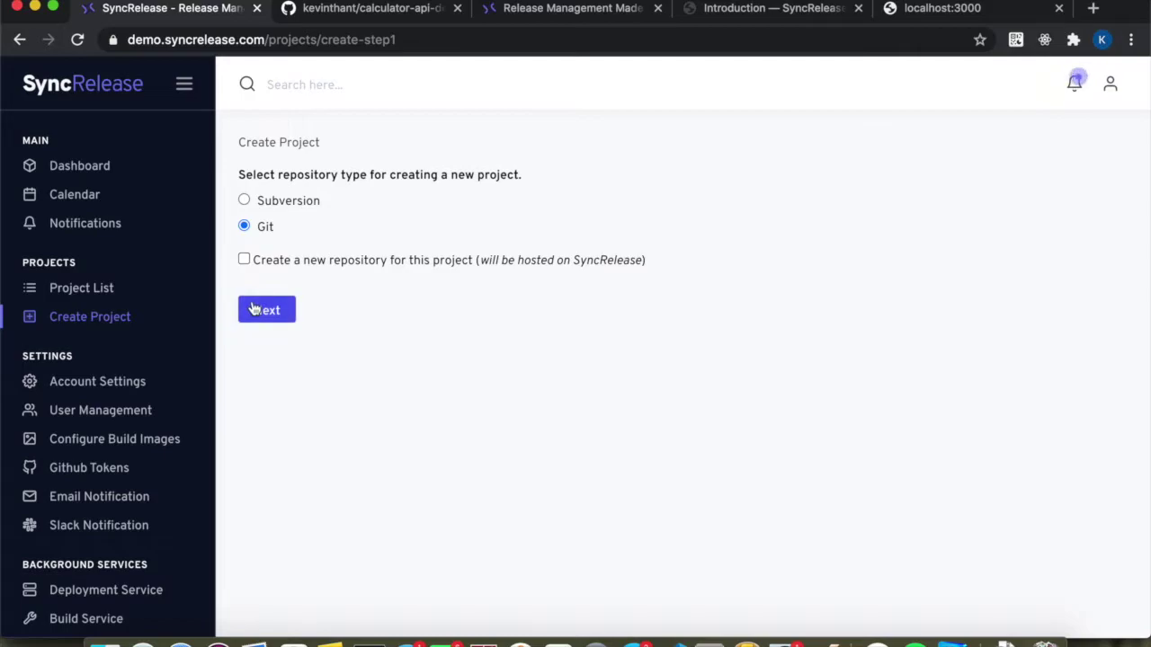
{"action": "left_click", "coordinate": [255, 309]}
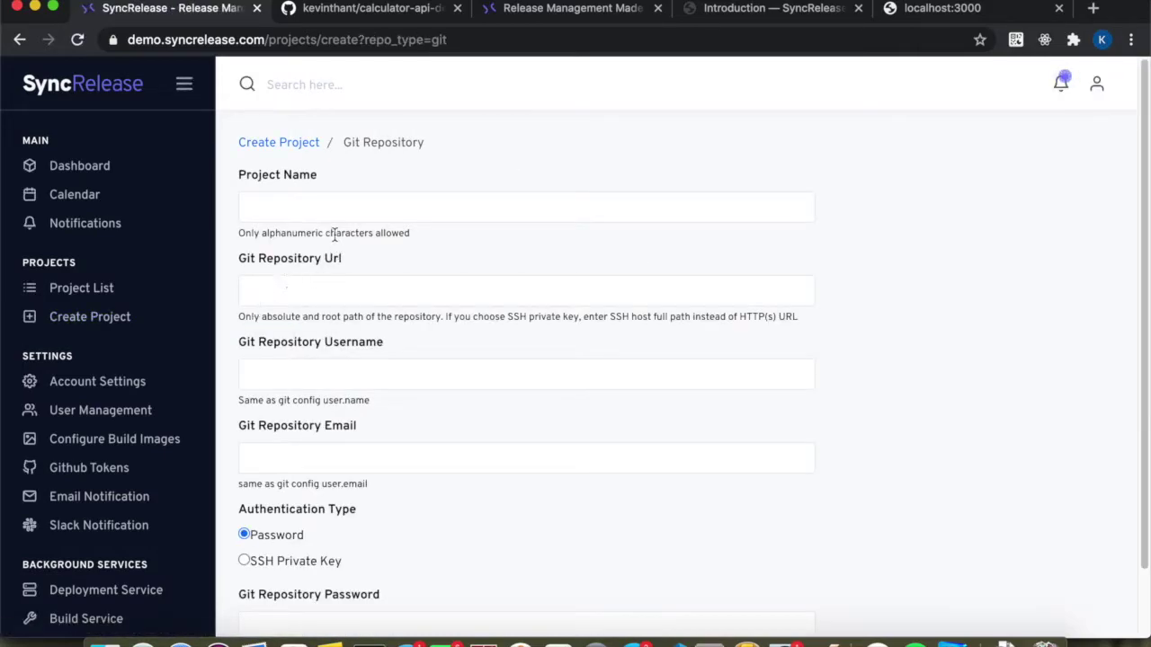
Name the project 'Calculator API' and paste the repository's SSH clone URL copied from GitHub.
{"action": "left_click", "coordinate": [325, 217]}
{"action": "type", "text": "Calculator API"}
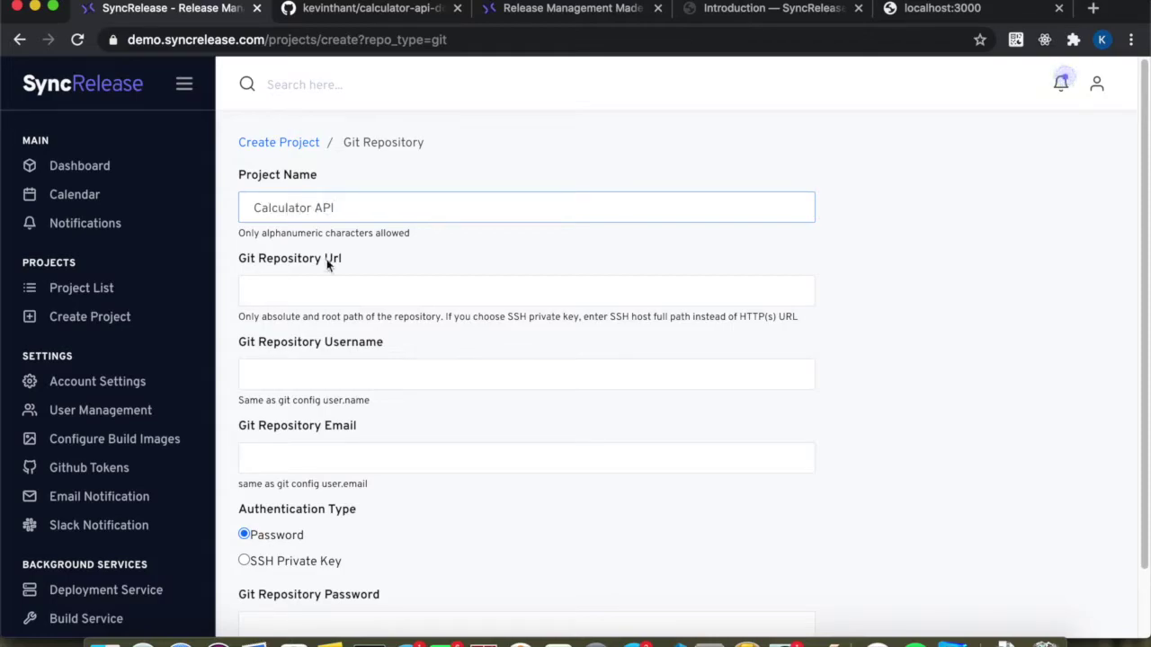
{"action": "left_click", "coordinate": [309, 289]}
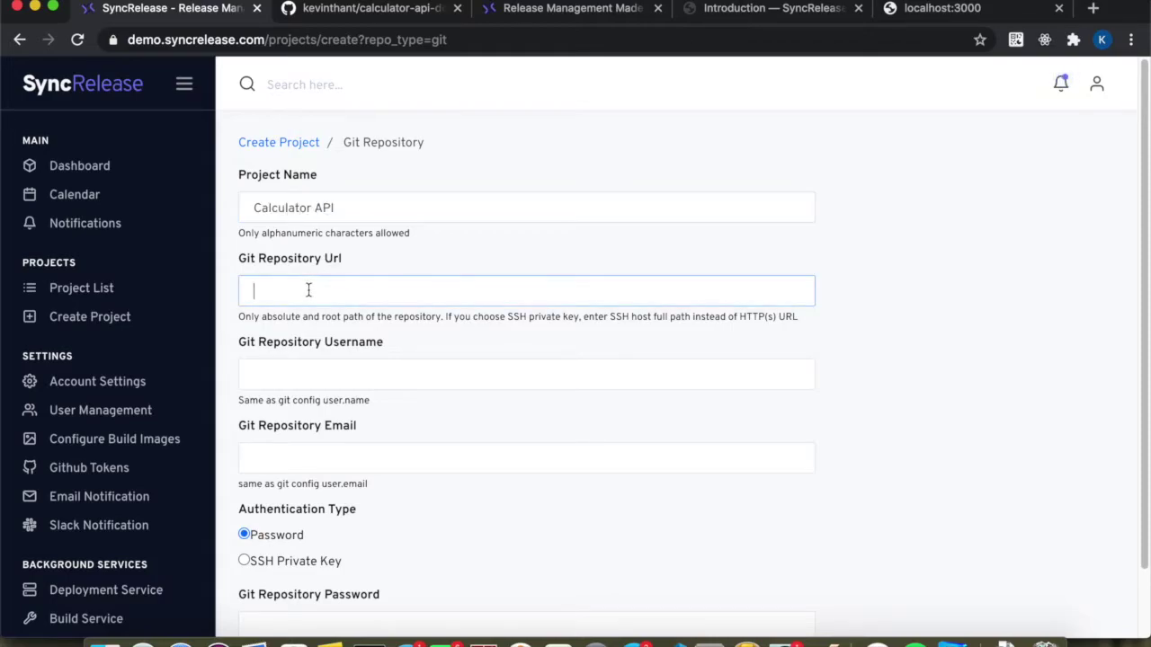
{"action": "left_click", "coordinate": [402, 9]}
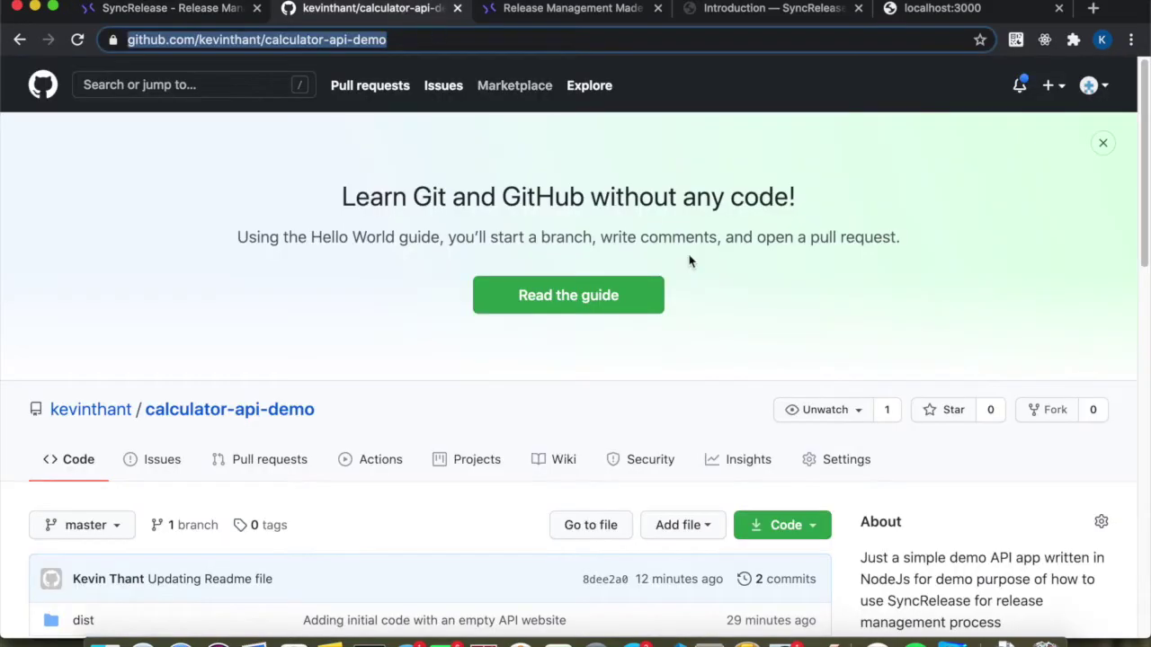
{"action": "scroll", "coordinate": [758, 482], "scroll_direction": "down", "scroll_amount": 3}
{"action": "left_click", "coordinate": [802, 369]}
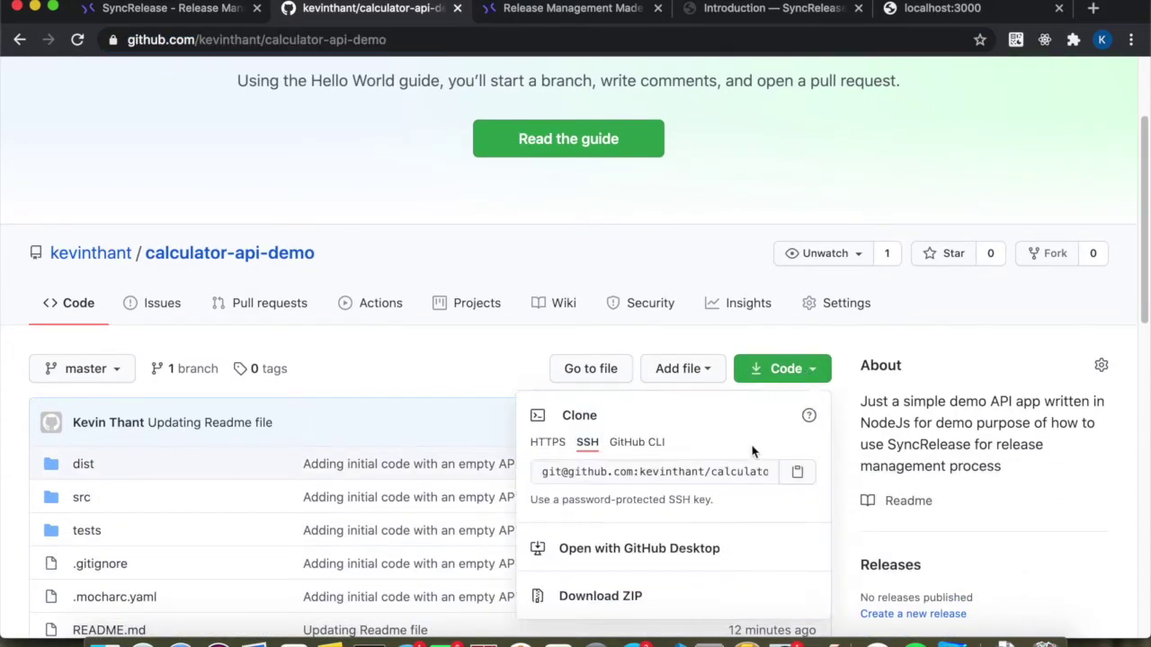
{"action": "left_click", "coordinate": [798, 474]}
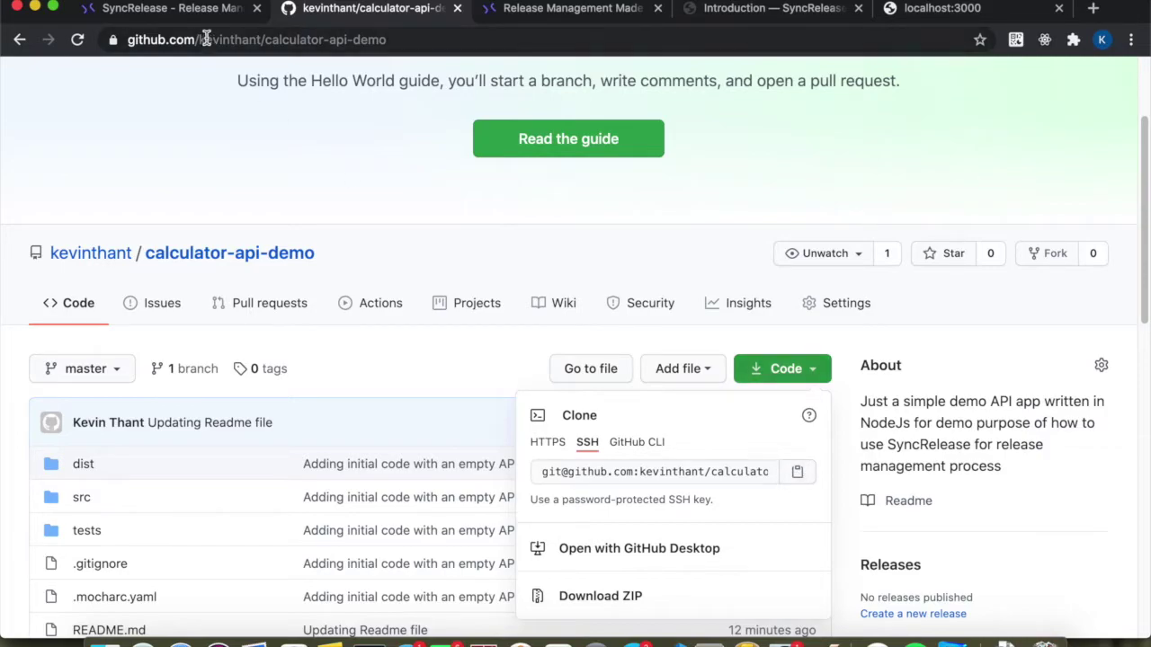
{"action": "left_click", "coordinate": [200, 12]}
{"action": "key", "text": "super+v"}
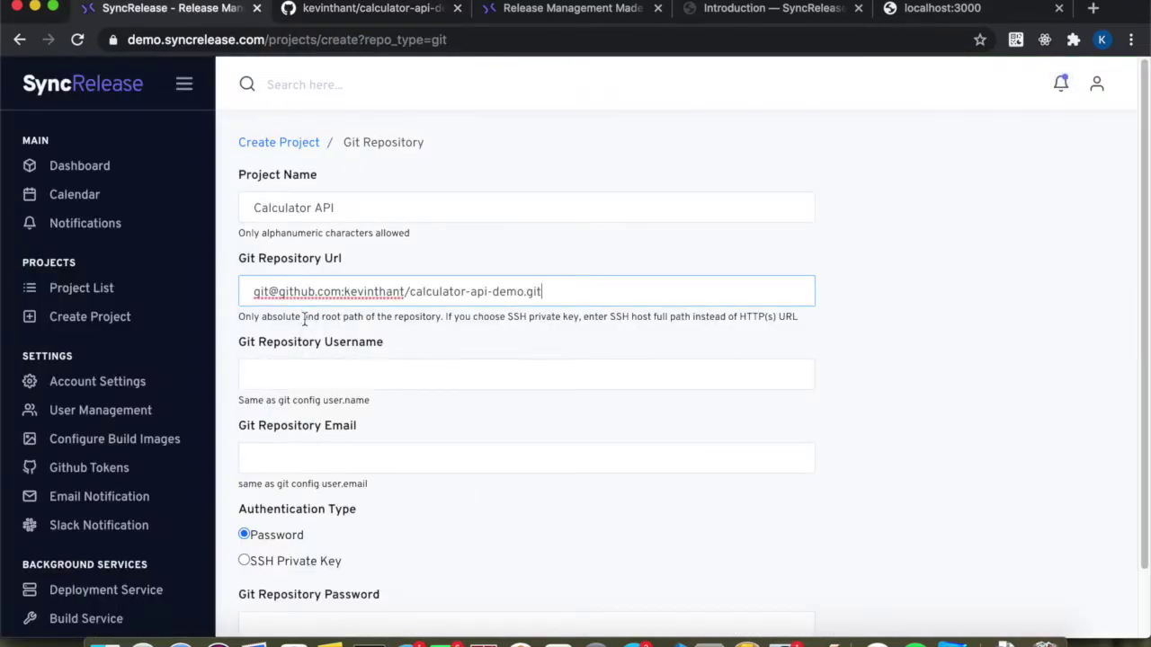
Enter username syncrelease-bot and the bot's e-mail address as repository credentials.
{"action": "left_click", "coordinate": [272, 375]}
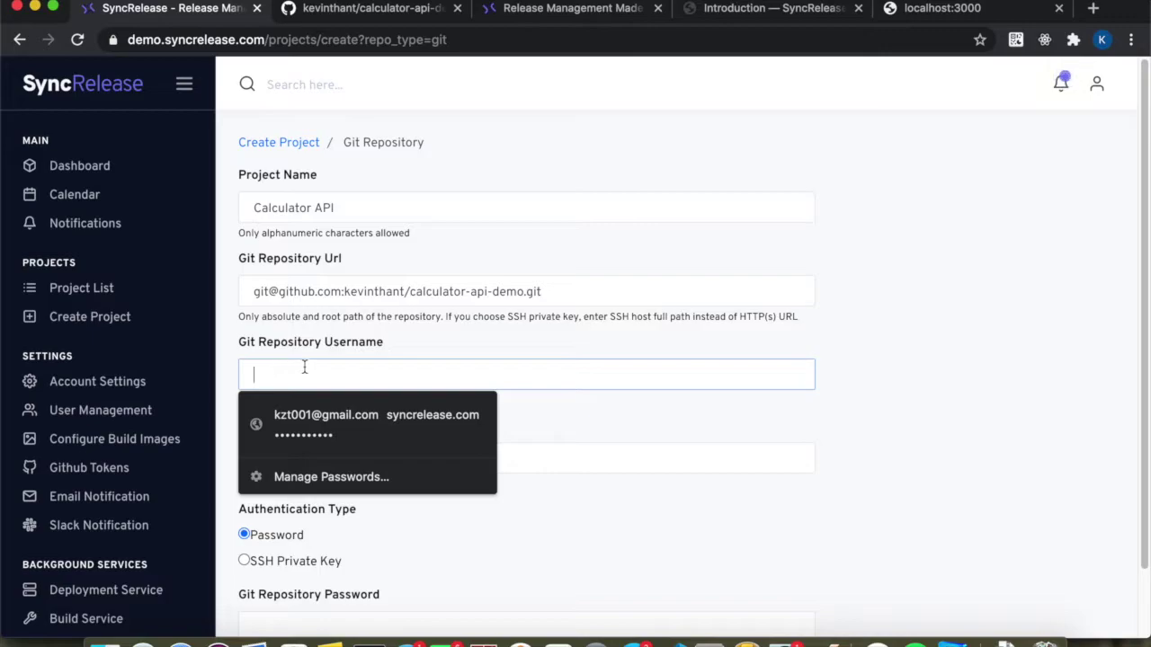
{"action": "left_click", "coordinate": [322, 346]}
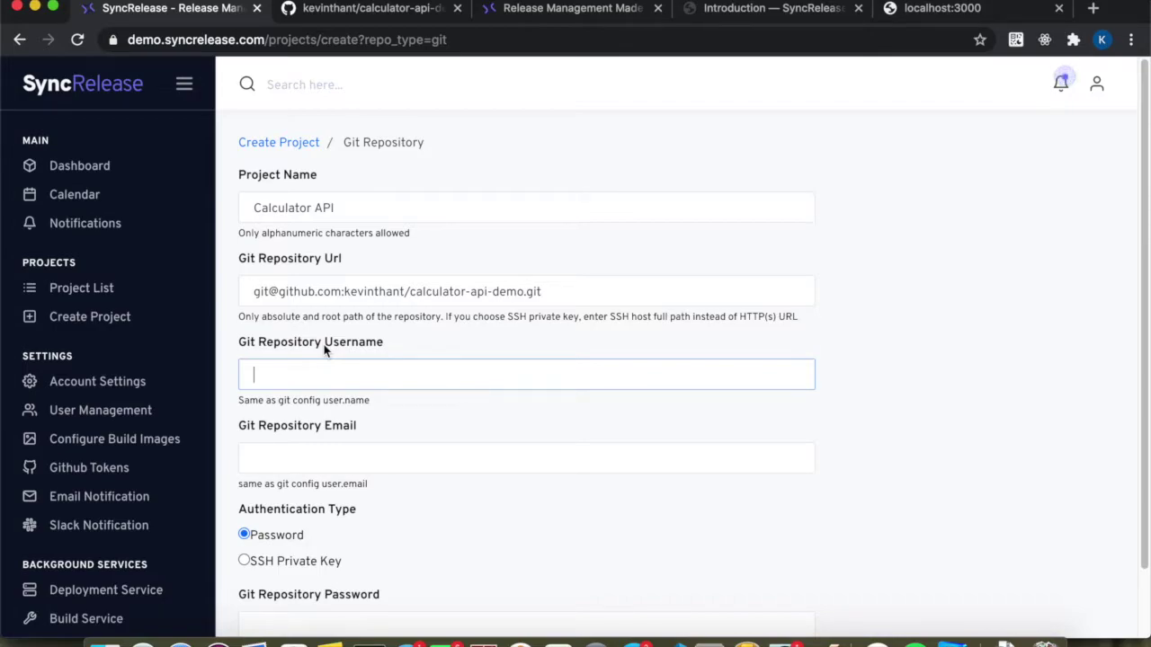
{"action": "left_click", "coordinate": [355, 9]}
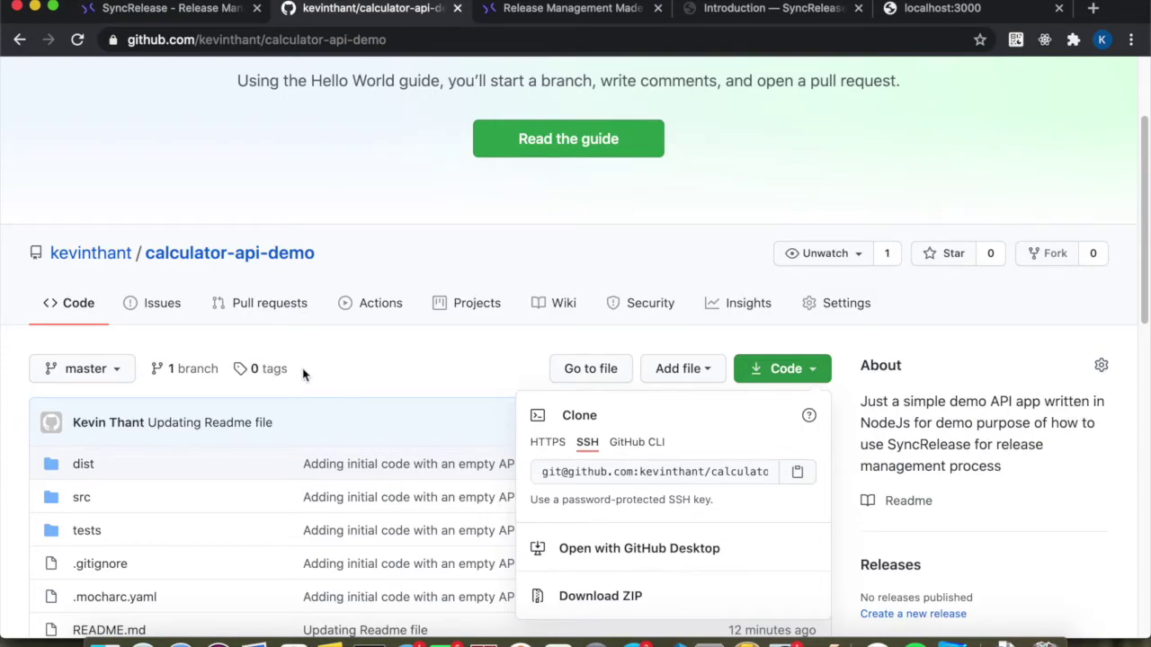
{"action": "left_click", "coordinate": [259, 371]}
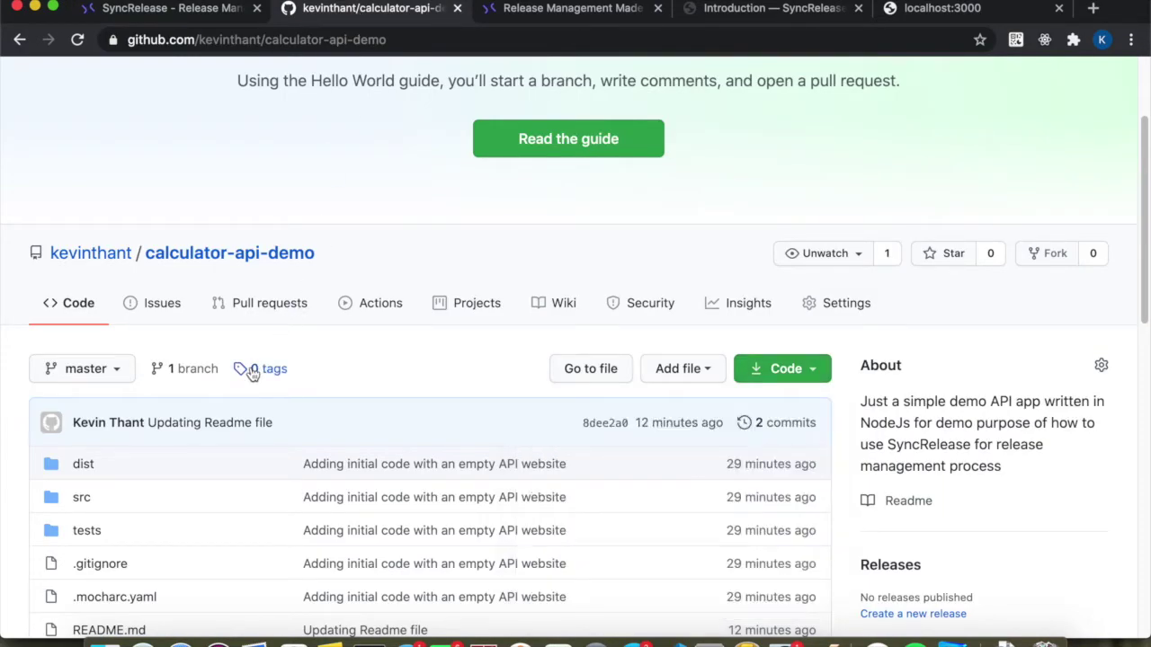
{"action": "left_click", "coordinate": [182, 11]}
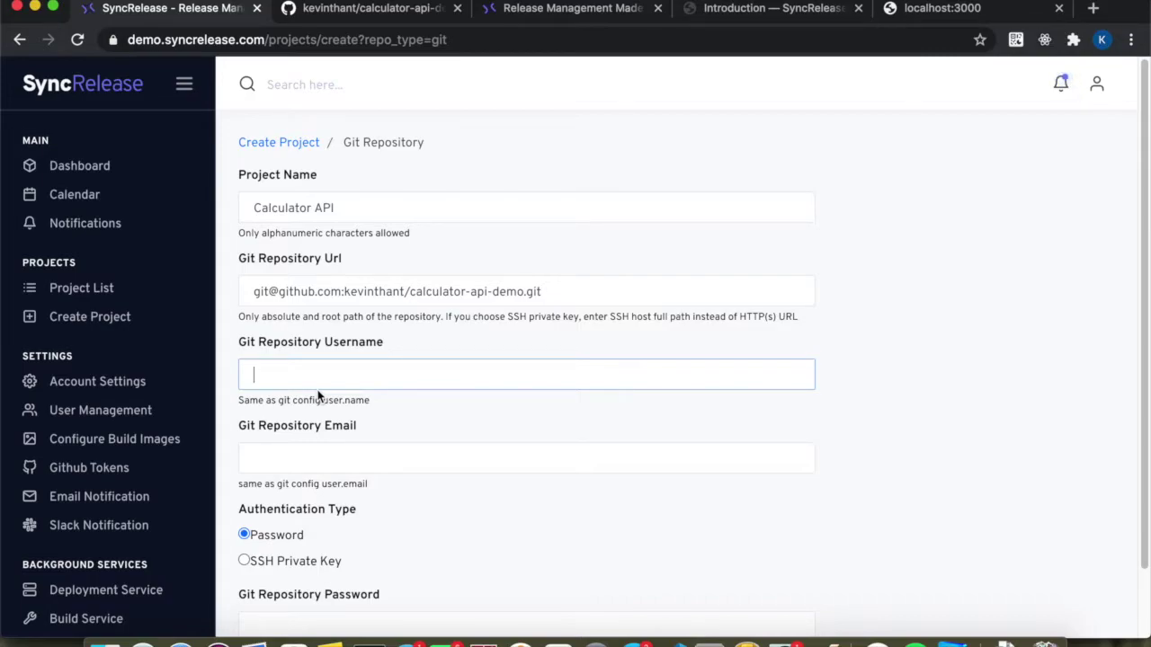
{"action": "type", "text": "syncrelease-bot"}
{"action": "left_click", "coordinate": [526, 459]}
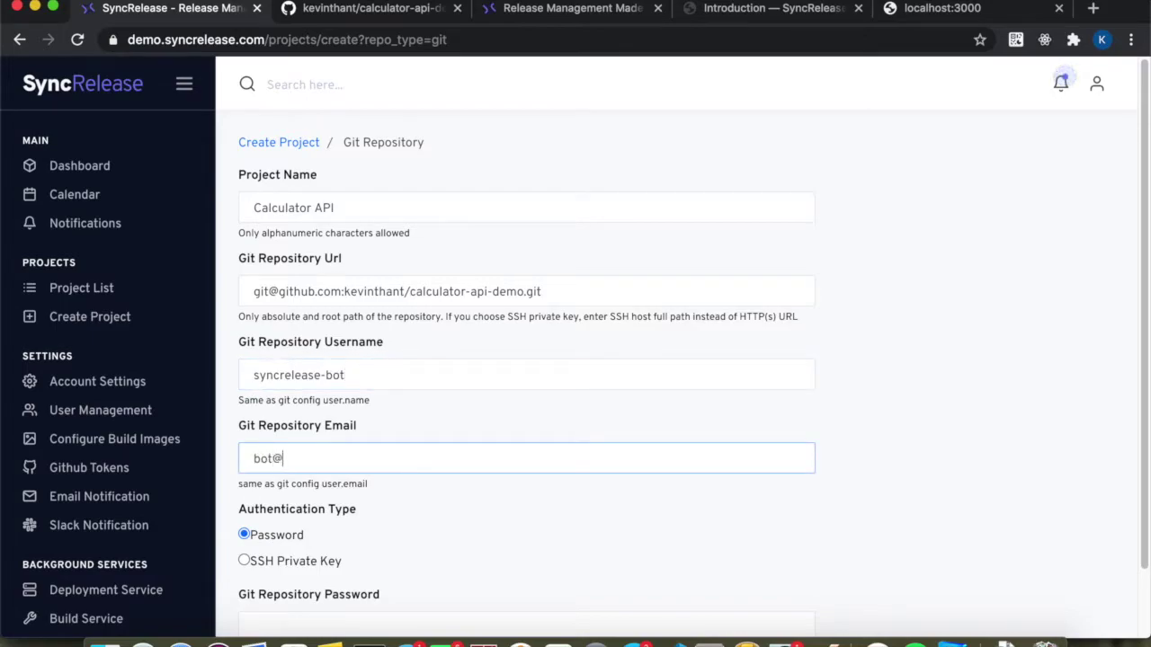
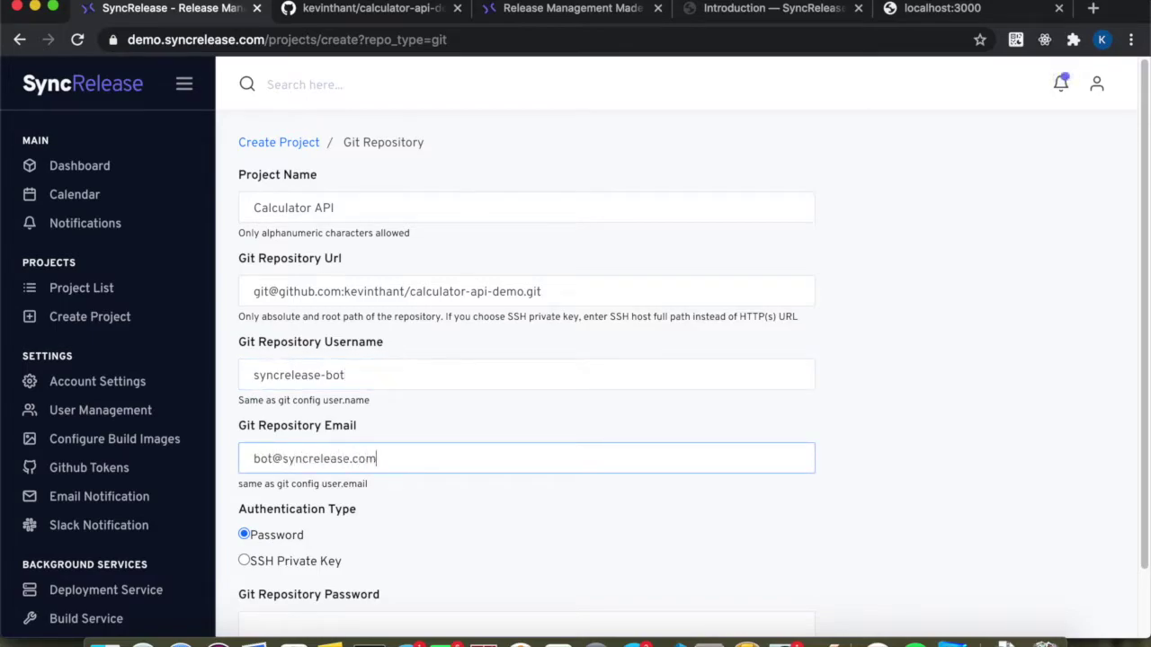
Switch the repository authentication method to SSH Private Key.
{"action": "scroll", "coordinate": [393, 528], "scroll_direction": "down", "scroll_amount": 2}
{"action": "left_click", "coordinate": [244, 485]}
{"action": "scroll", "coordinate": [387, 466], "scroll_direction": "down", "scroll_amount": 3}
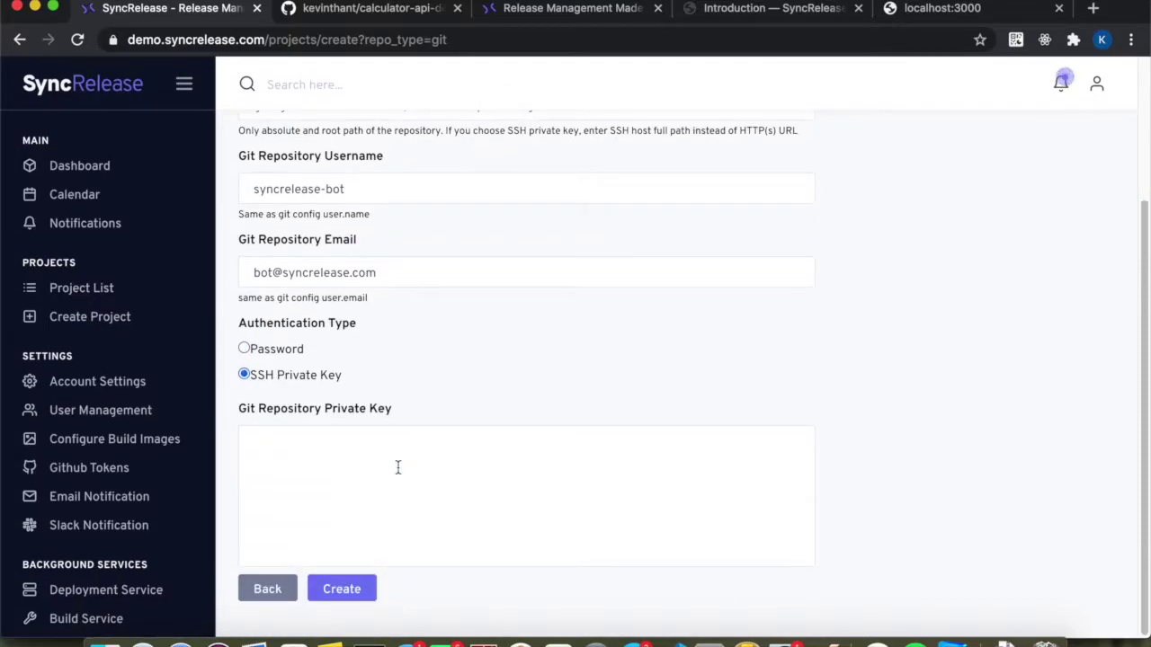
{"action": "left_click", "coordinate": [387, 10]}
Go to the repository's Settings > Deploy keys and start a new deploy key.
{"action": "scroll", "coordinate": [524, 342], "scroll_direction": "up", "scroll_amount": 3}
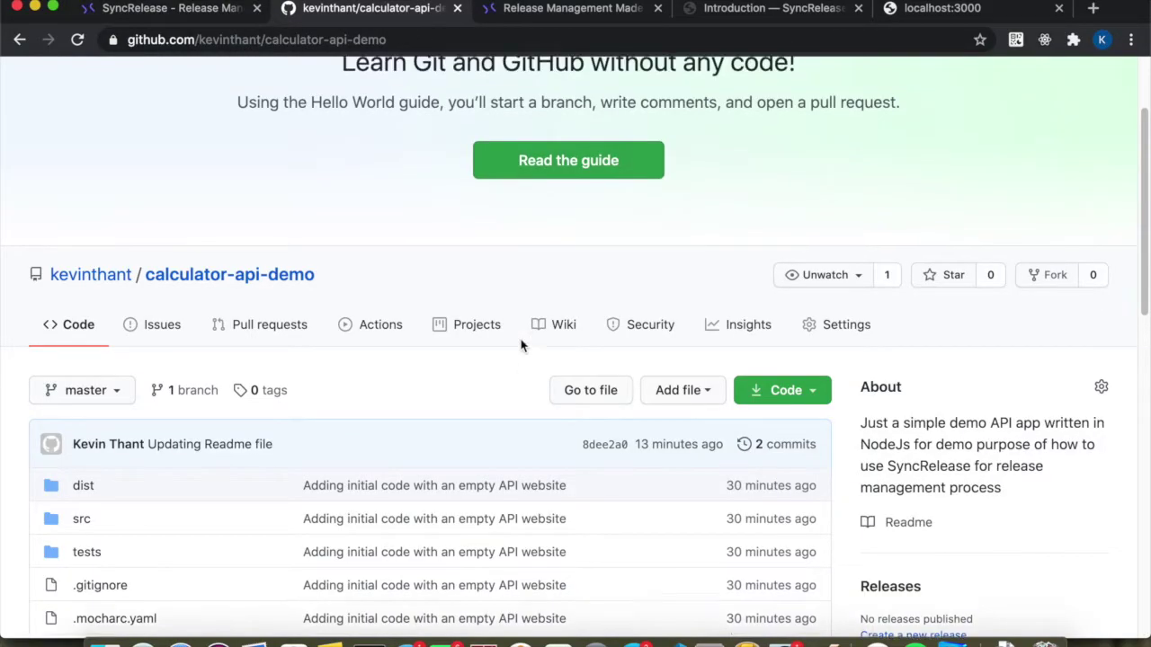
{"action": "left_click", "coordinate": [1091, 87]}
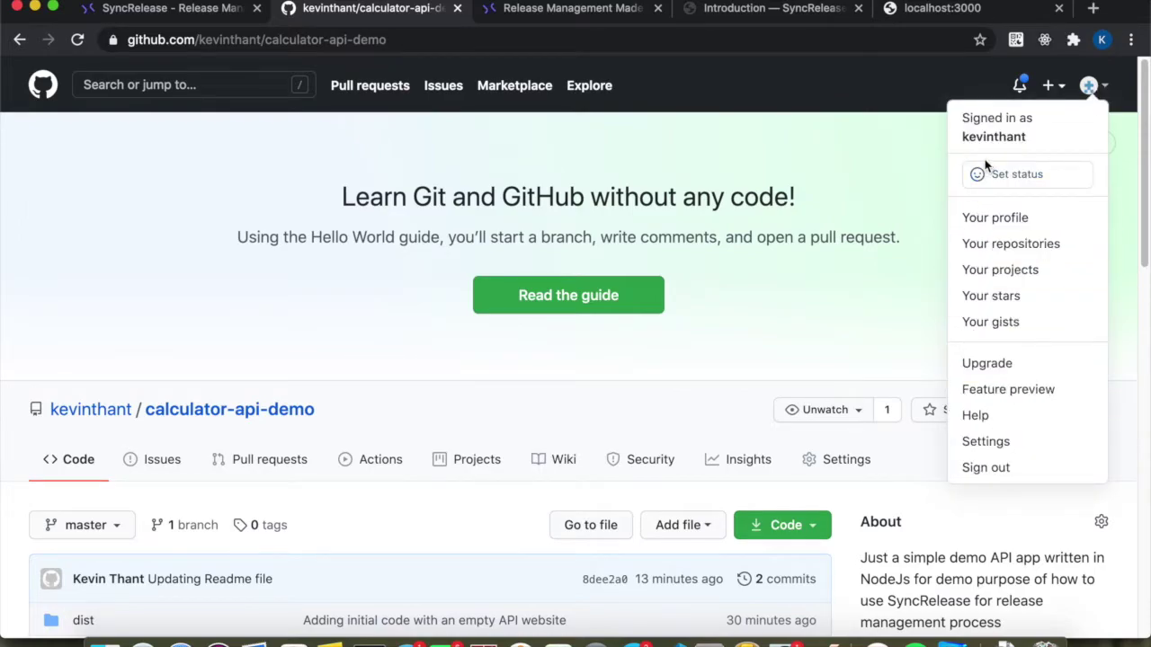
{"action": "left_click", "coordinate": [832, 336]}
{"action": "scroll", "coordinate": [658, 411], "scroll_direction": "down", "scroll_amount": 3}
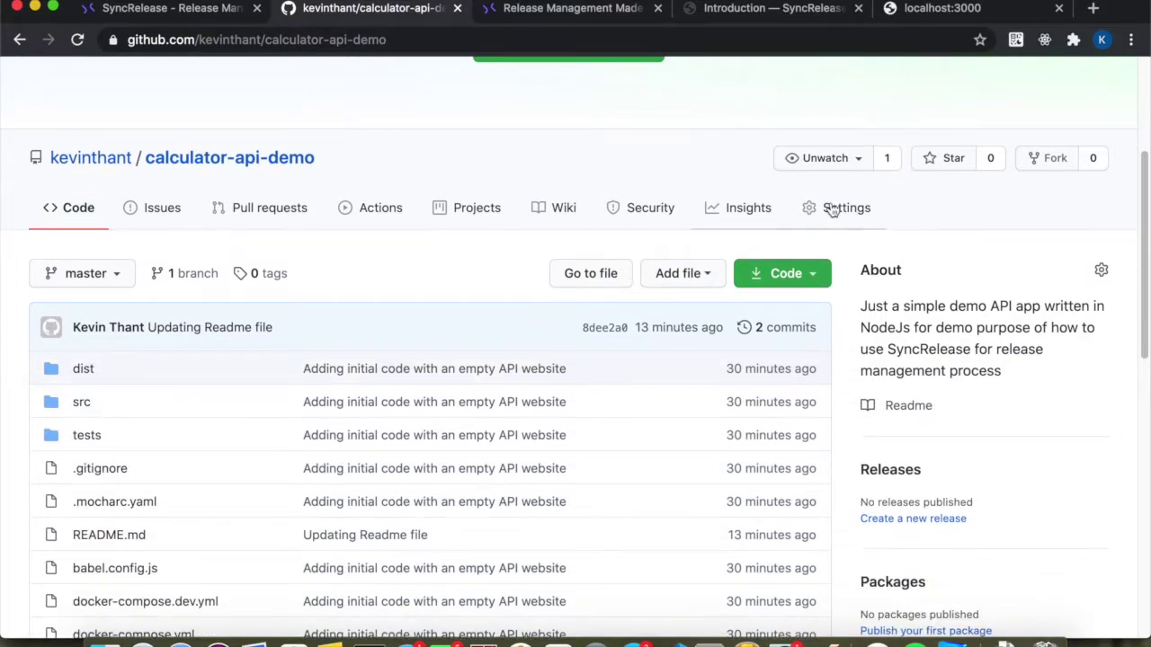
{"action": "left_click", "coordinate": [833, 209]}
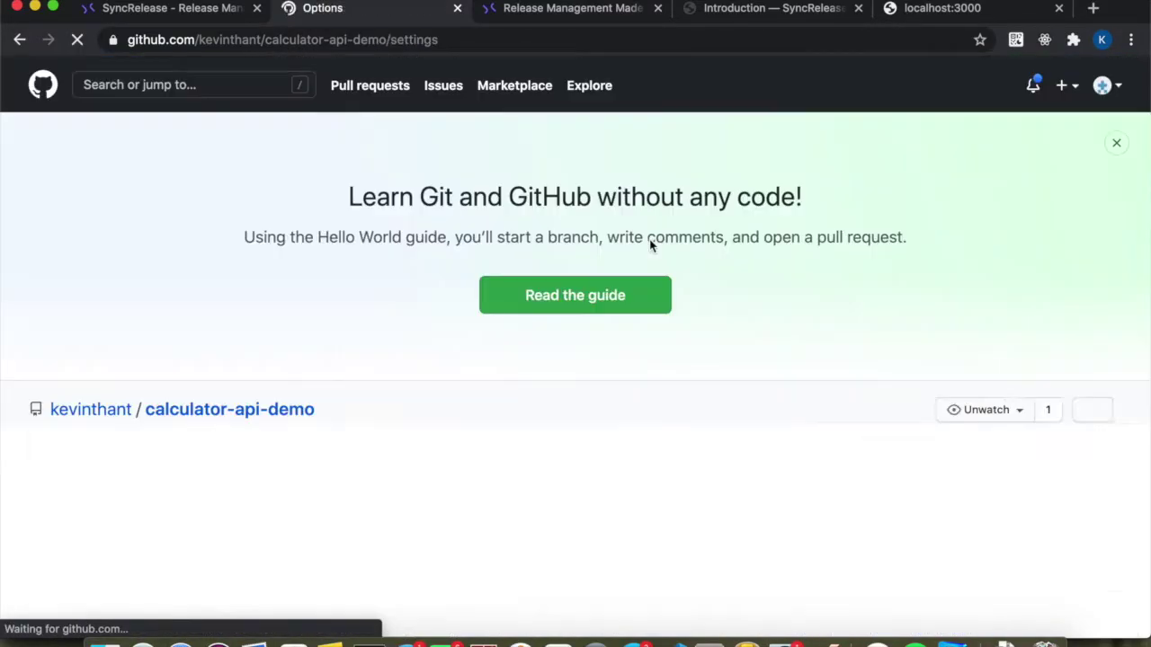
{"action": "scroll", "coordinate": [465, 438], "scroll_direction": "down", "scroll_amount": 4}
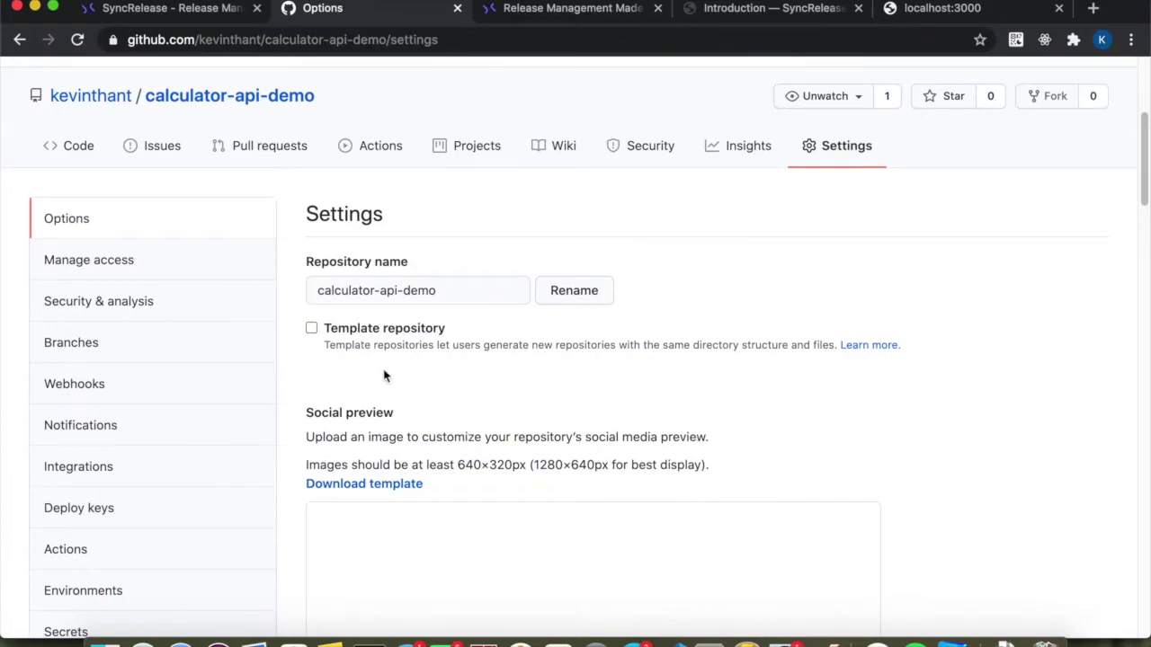
{"action": "left_click", "coordinate": [96, 506]}
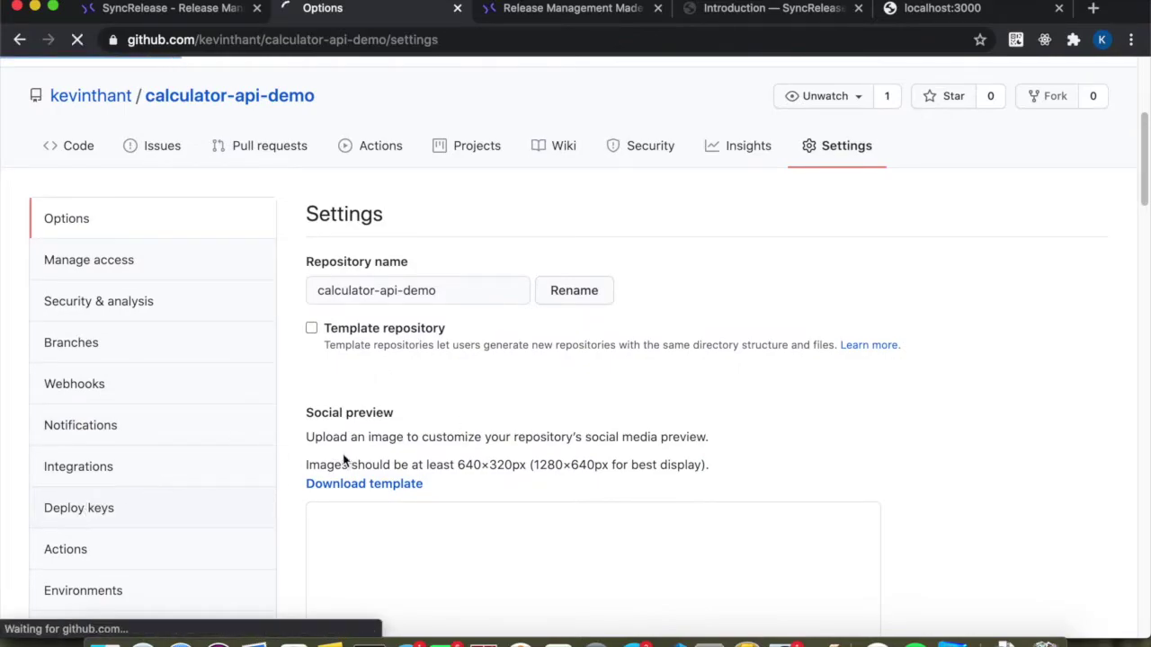
{"action": "scroll", "coordinate": [331, 489], "scroll_direction": "down", "scroll_amount": 5}
{"action": "scroll", "coordinate": [917, 282], "scroll_direction": "up", "scroll_amount": 3}
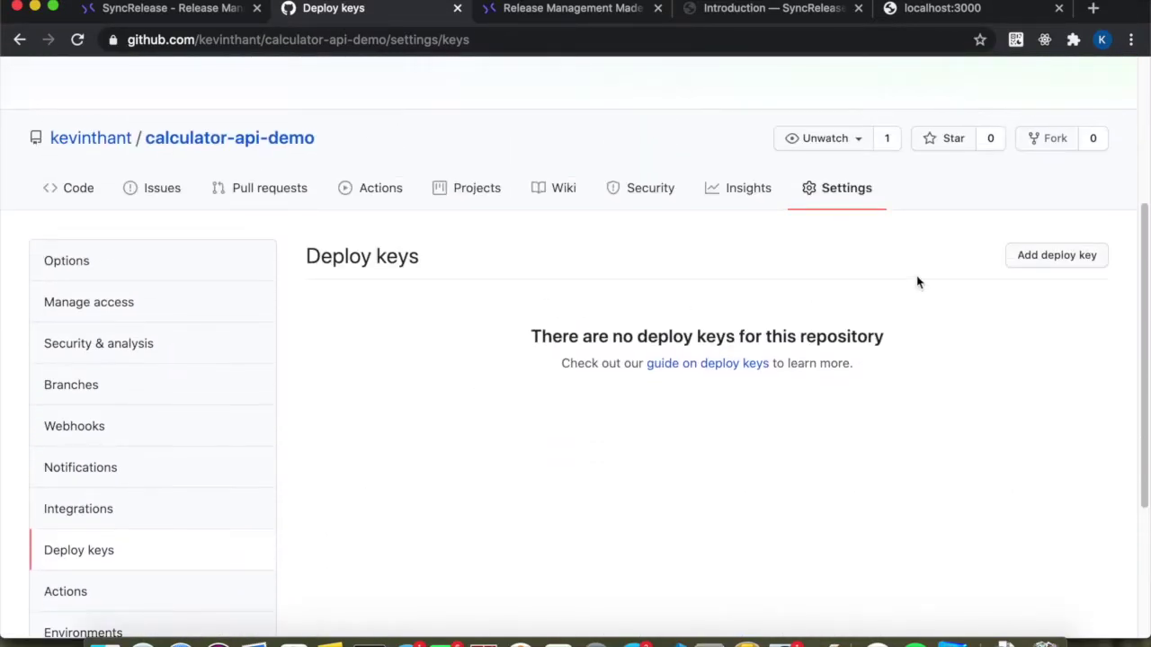
{"action": "left_click", "coordinate": [1031, 257]}
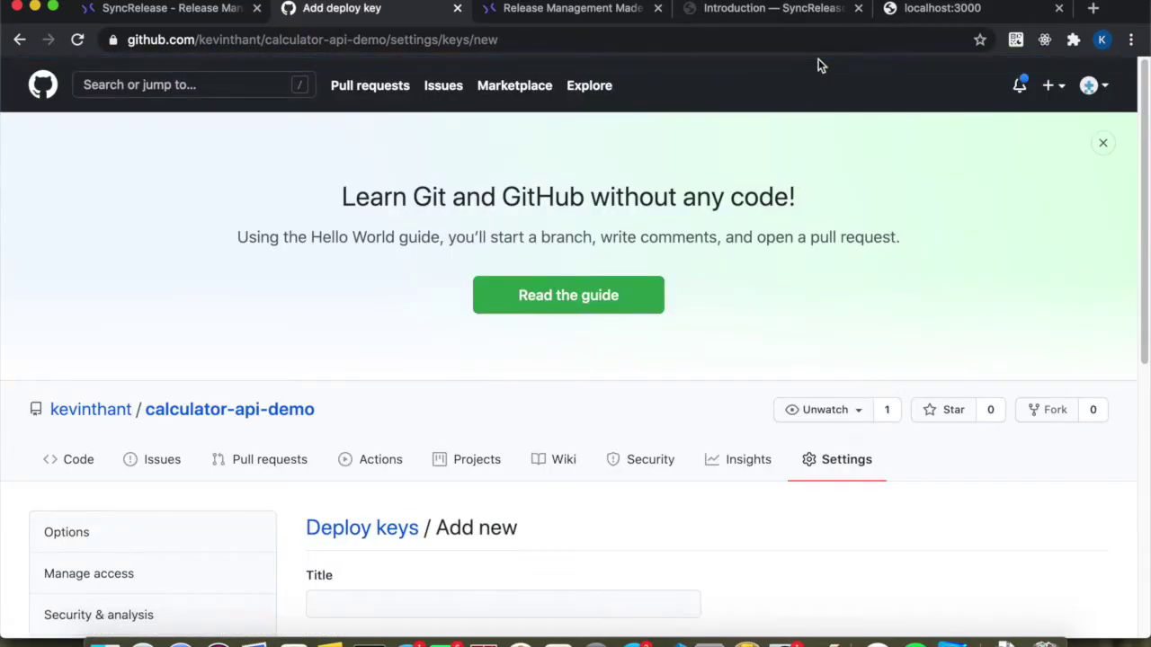
{"action": "scroll", "coordinate": [674, 411], "scroll_direction": "down", "scroll_amount": 5}
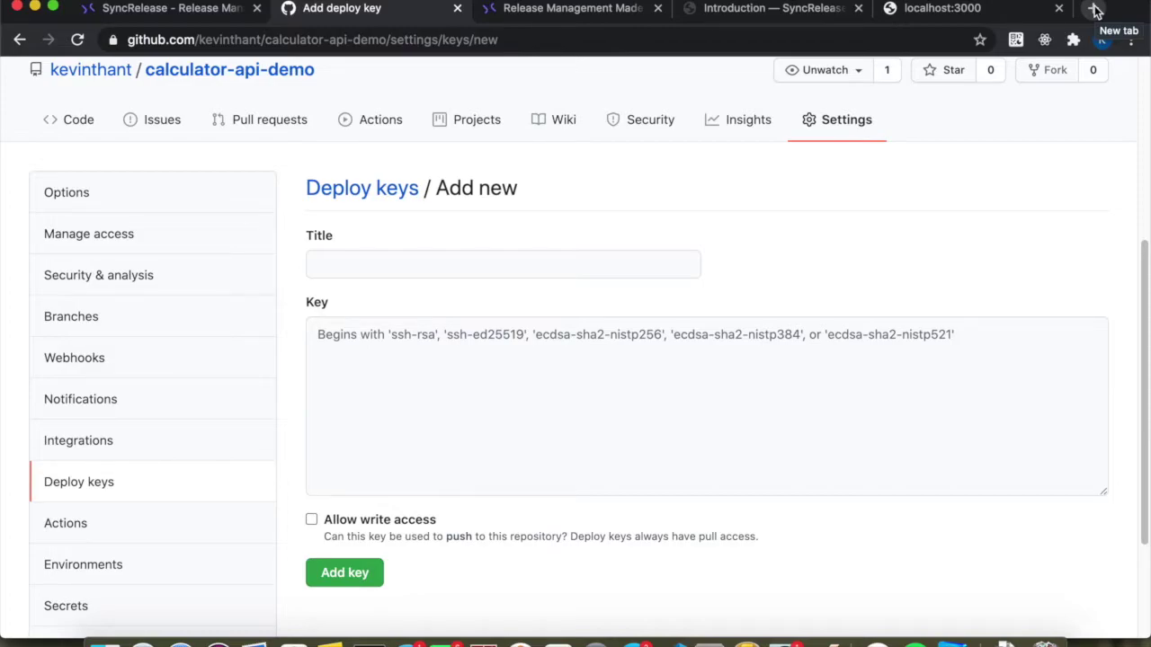
On hacktools.io, search 'ssh' and generate an RSA 4096-bit key pair.
{"action": "left_click", "coordinate": [1095, 9]}
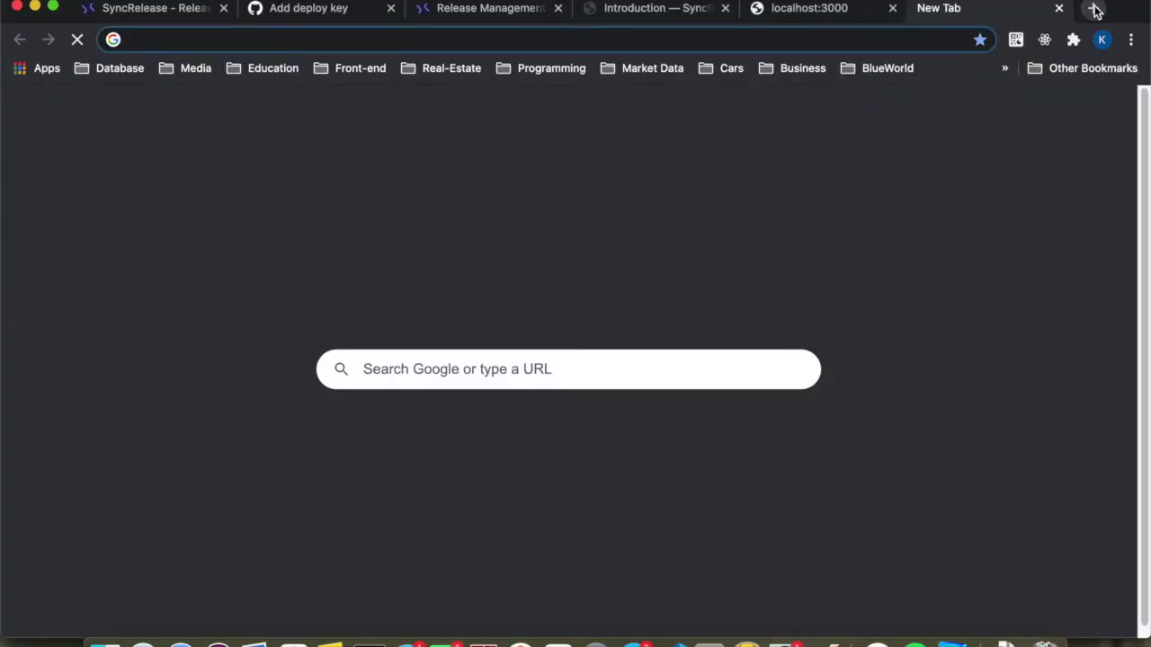
{"action": "type", "text": "hack"}
{"action": "key", "text": "Return"}
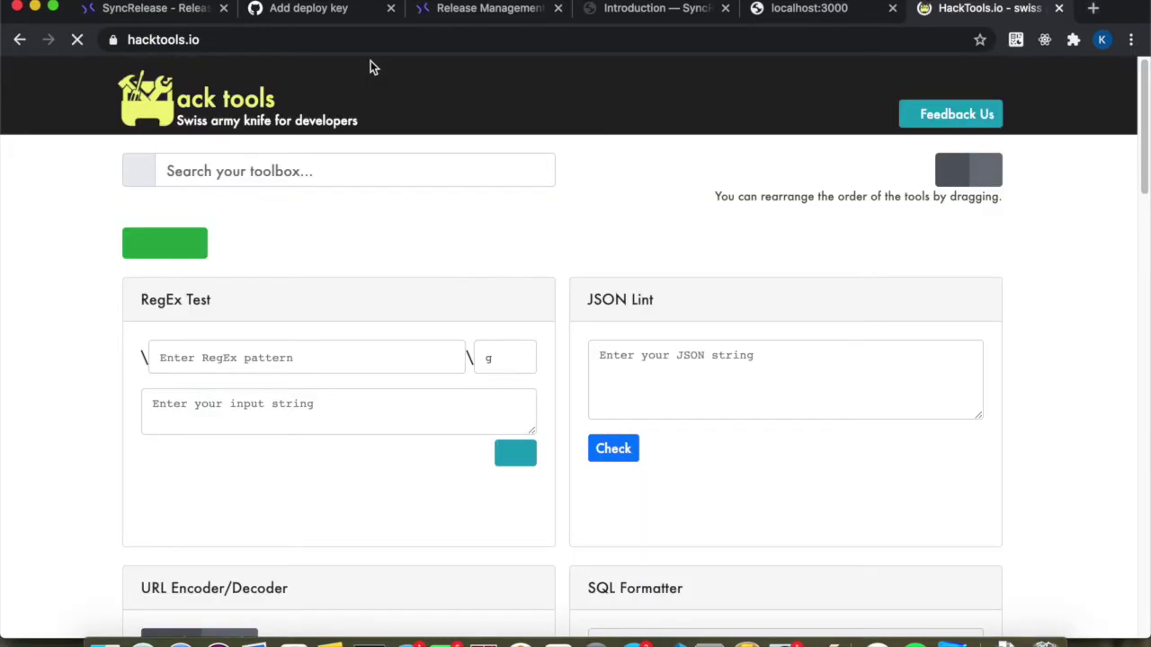
{"action": "left_click", "coordinate": [204, 162]}
{"action": "type", "text": "ssh"}
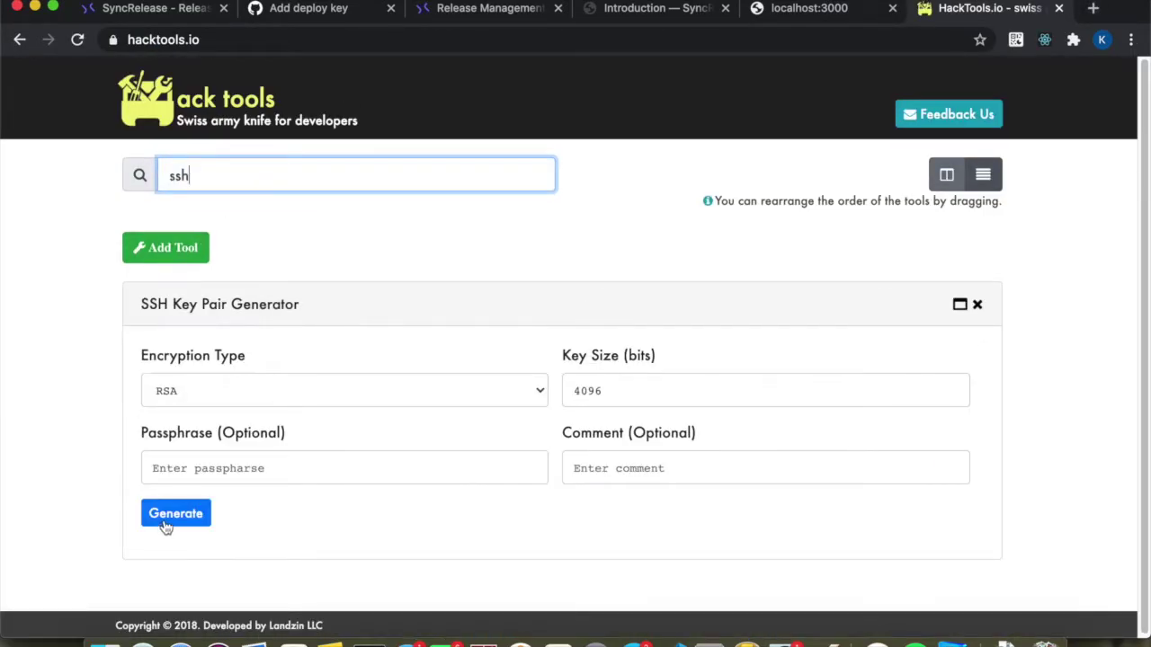
{"action": "left_click", "coordinate": [168, 517]}
{"action": "scroll", "coordinate": [307, 475], "scroll_direction": "down", "scroll_amount": 5}
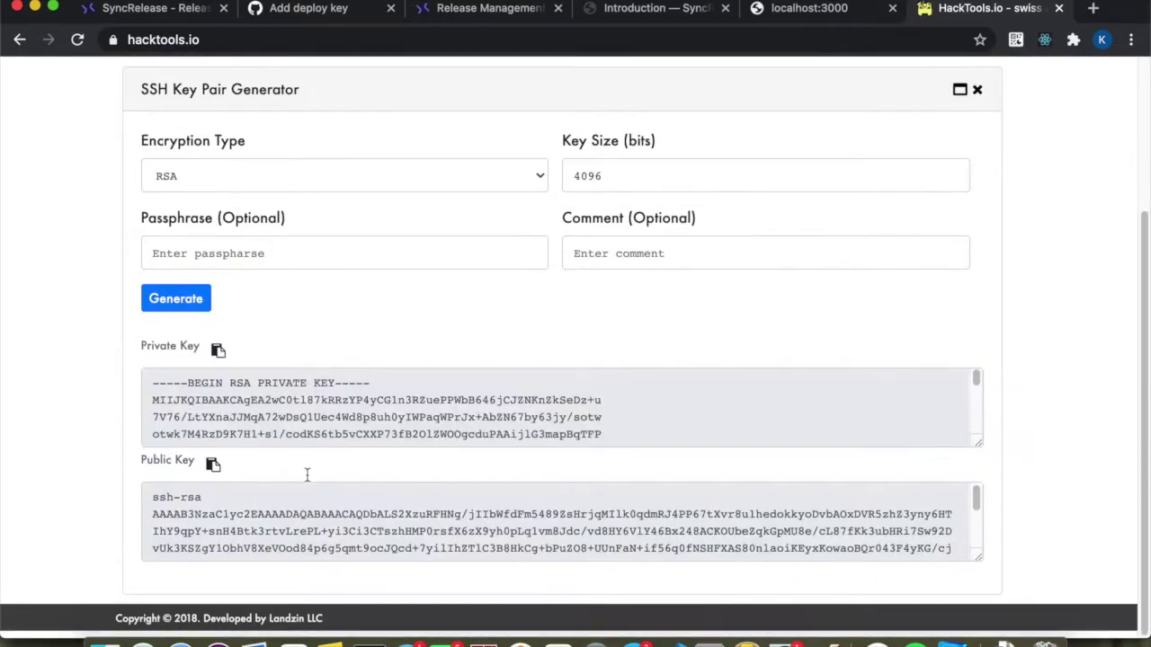
Paste the generated public key, title it syncrelease-bot, allow write access and add it.
{"action": "left_click", "coordinate": [212, 470]}
{"action": "left_click", "coordinate": [340, 17]}
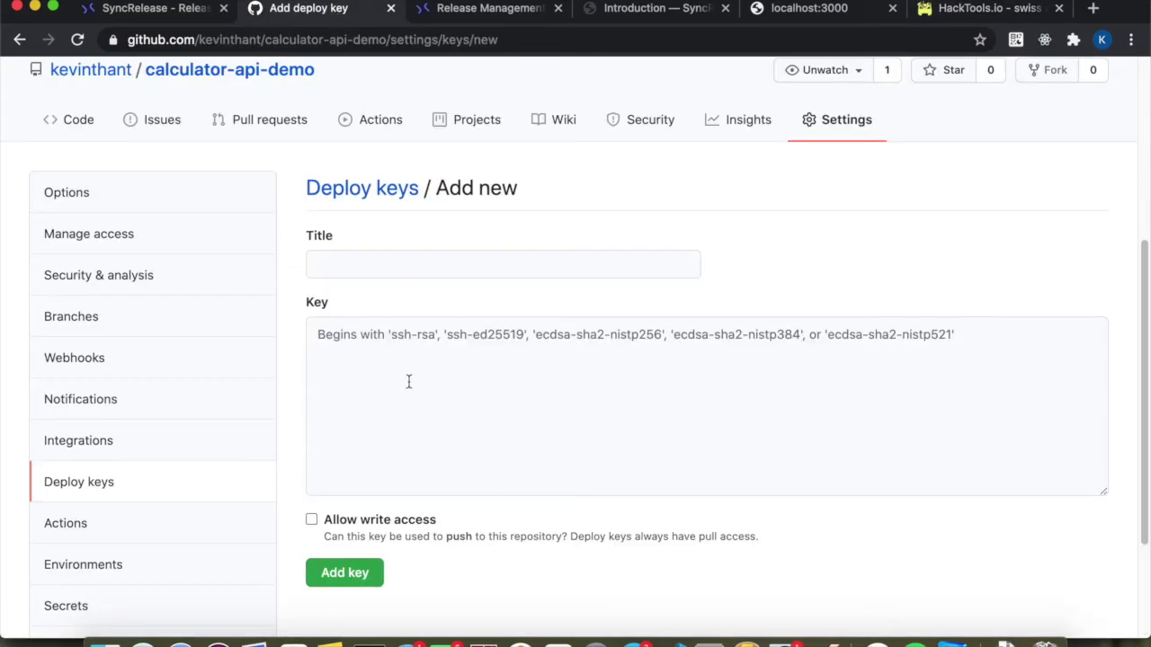
{"action": "left_click", "coordinate": [386, 393]}
{"action": "key", "text": "cmd+v"}
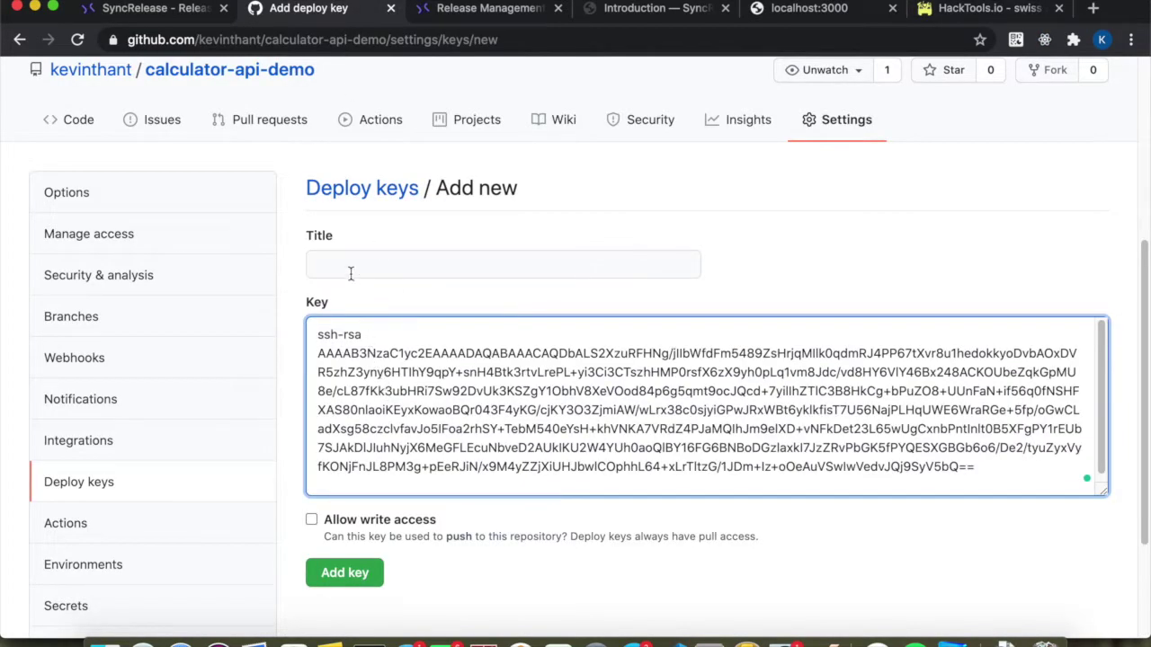
{"action": "left_click", "coordinate": [349, 266]}
{"action": "type", "text": "syncrel"}
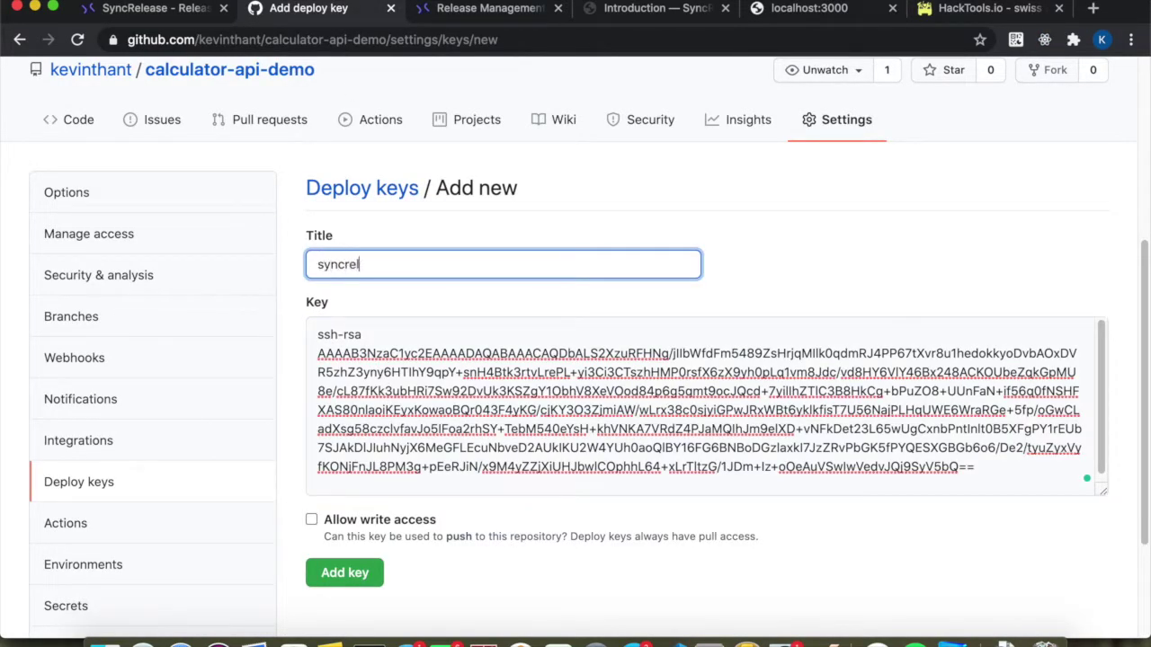
{"action": "type", "text": "ease-bot"}
{"action": "left_click", "coordinate": [311, 521]}
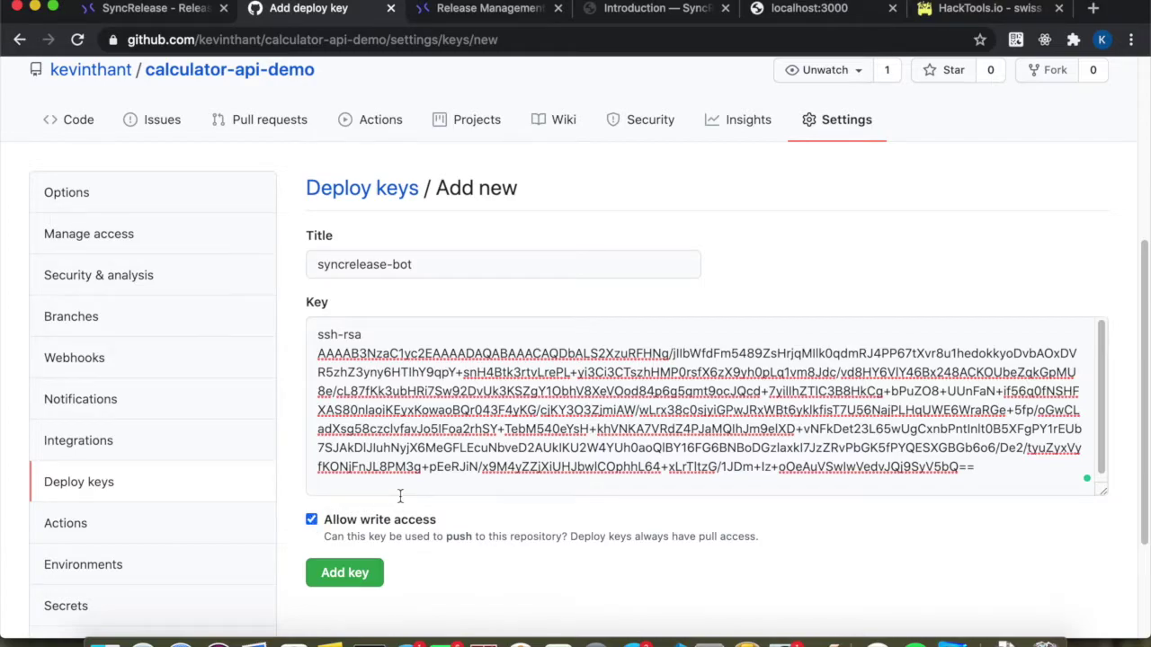
{"action": "left_click", "coordinate": [339, 581]}
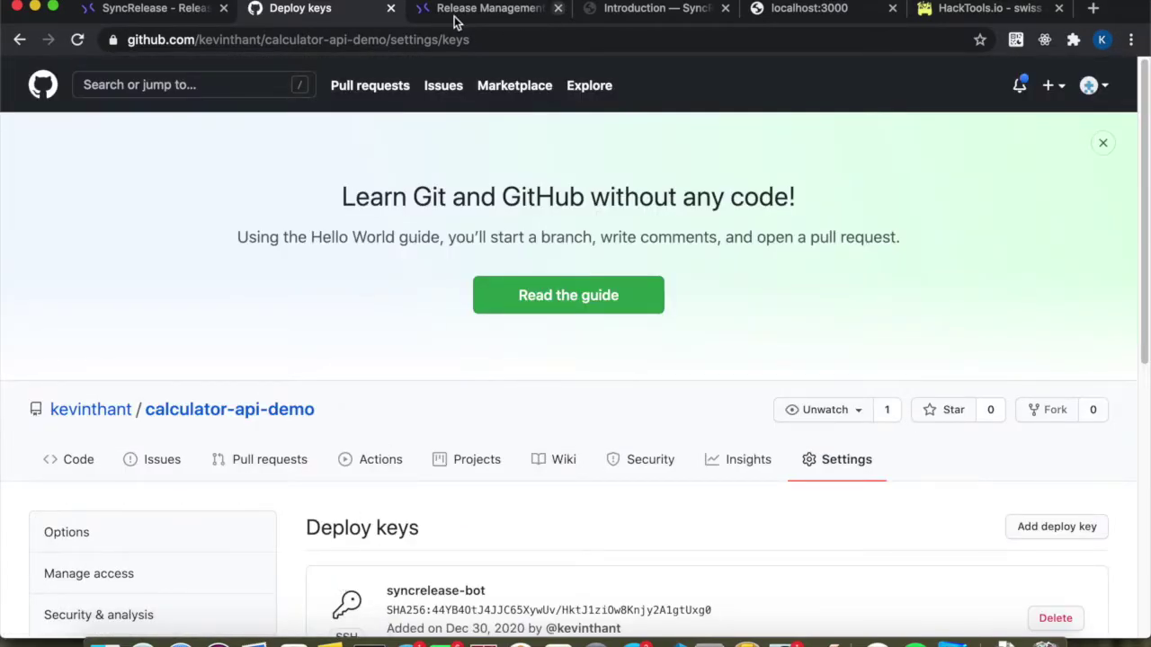
Paste the HackTools private key into Git Repository Private Key and create the project.
{"action": "left_click", "coordinate": [180, 11]}
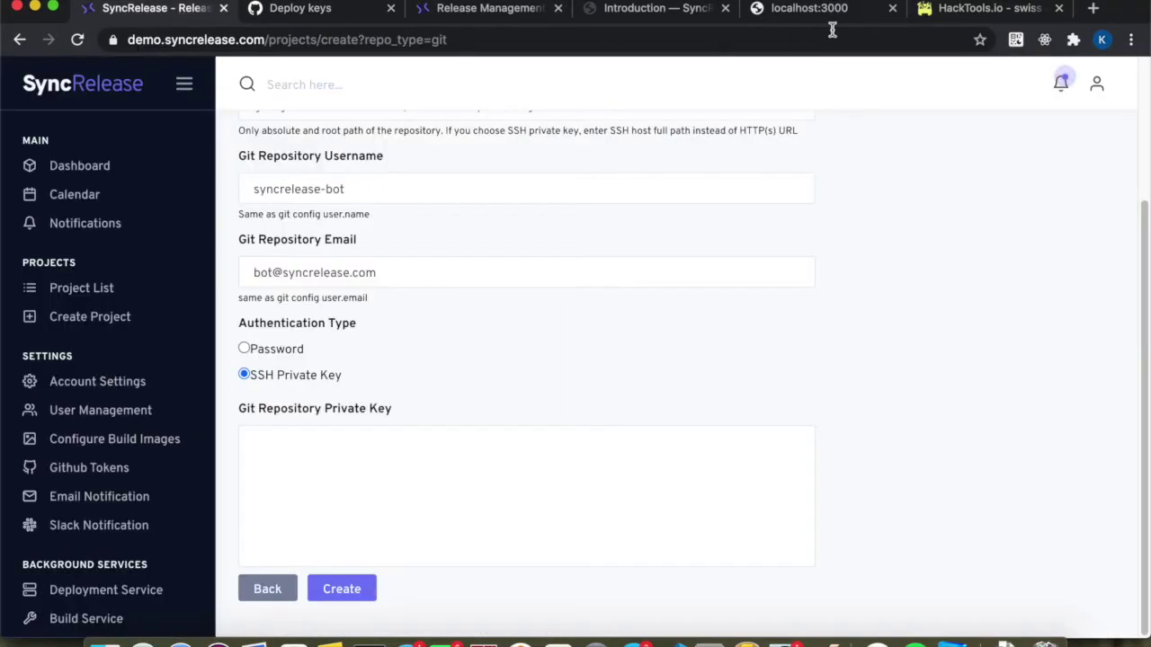
{"action": "left_click", "coordinate": [961, 8]}
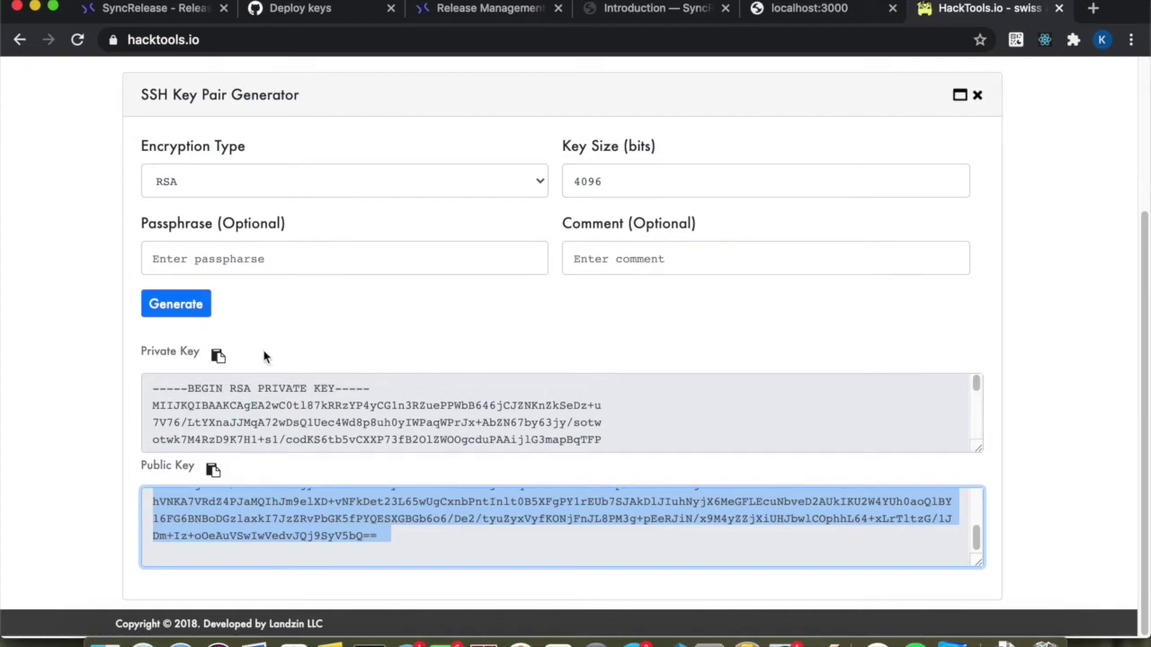
{"action": "left_click", "coordinate": [218, 356]}
{"action": "left_click", "coordinate": [153, 13]}
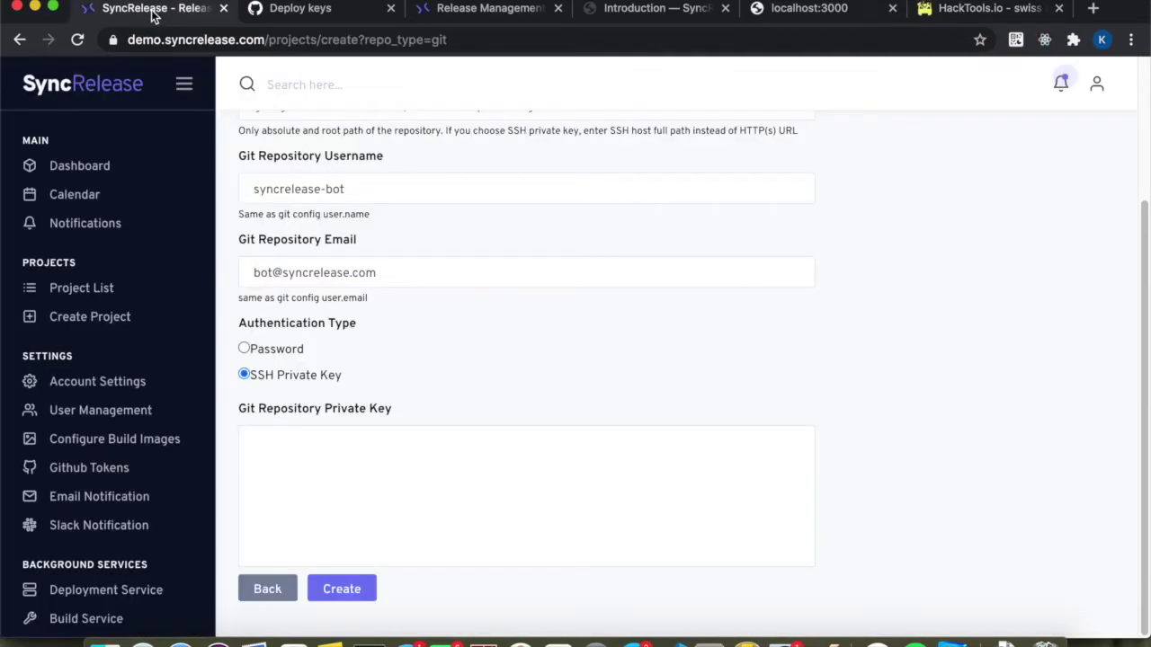
{"action": "left_click", "coordinate": [285, 465]}
{"action": "key", "text": "super+v"}
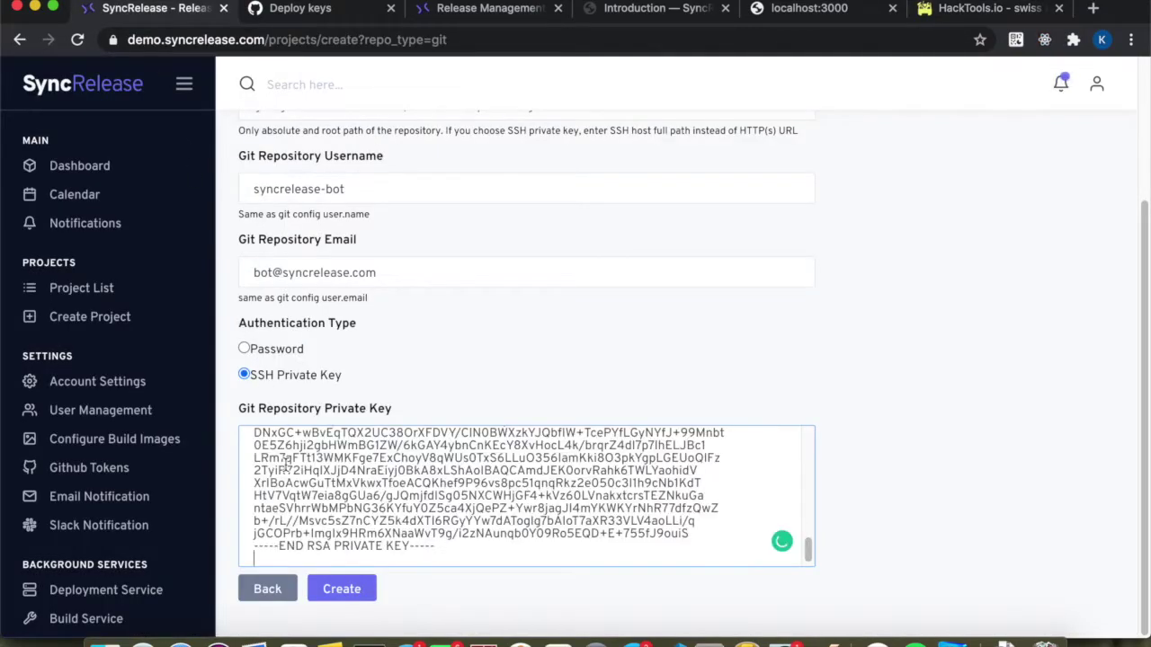
{"action": "left_click", "coordinate": [324, 589]}
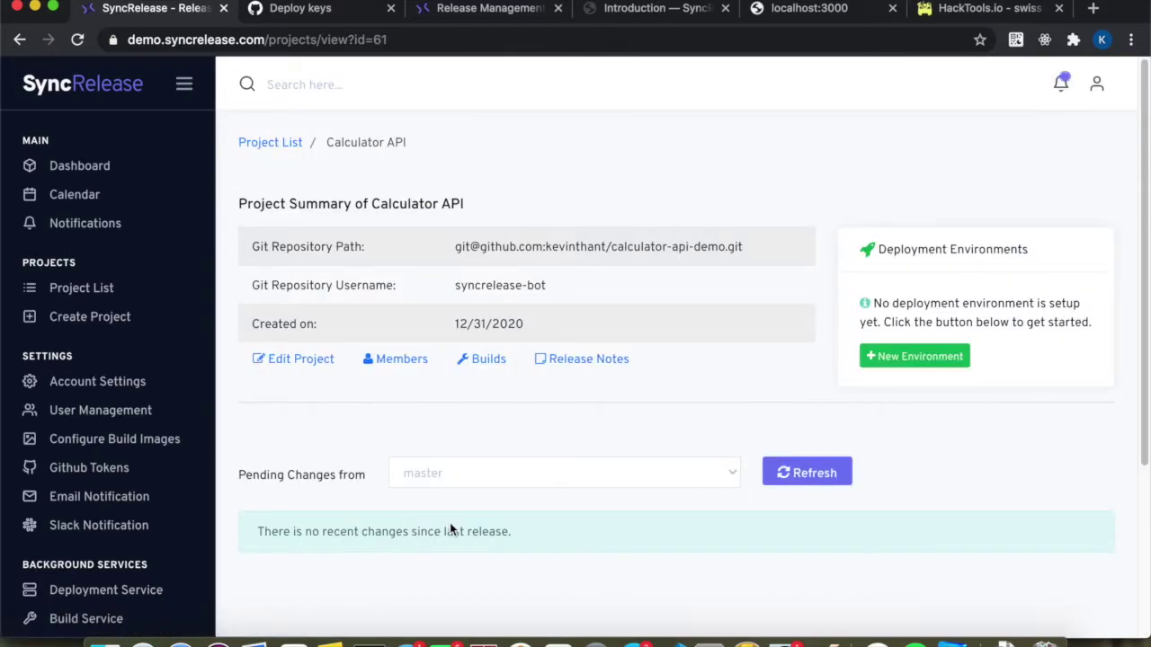
Review the initial release's comment in Latest Releases, then open the calculator-api-demo repository on GitHub.
{"action": "scroll", "coordinate": [432, 552], "scroll_direction": "down", "scroll_amount": 5}
{"action": "scroll", "coordinate": [433, 559], "scroll_direction": "up", "scroll_amount": 3}
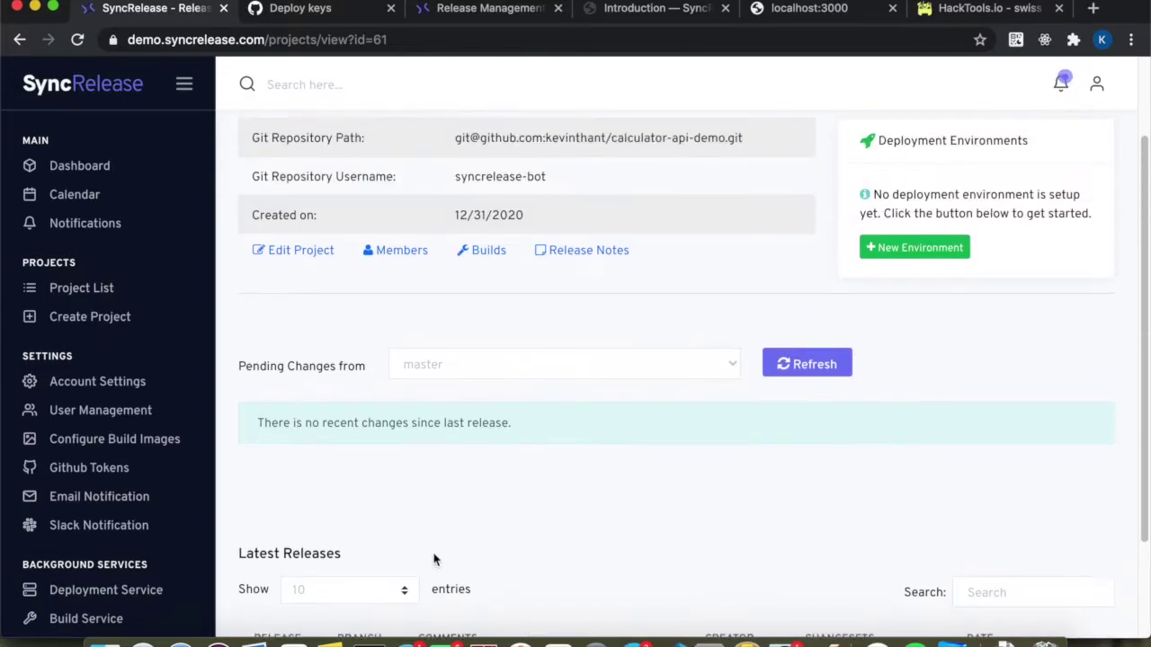
{"action": "scroll", "coordinate": [434, 558], "scroll_direction": "up", "scroll_amount": 1}
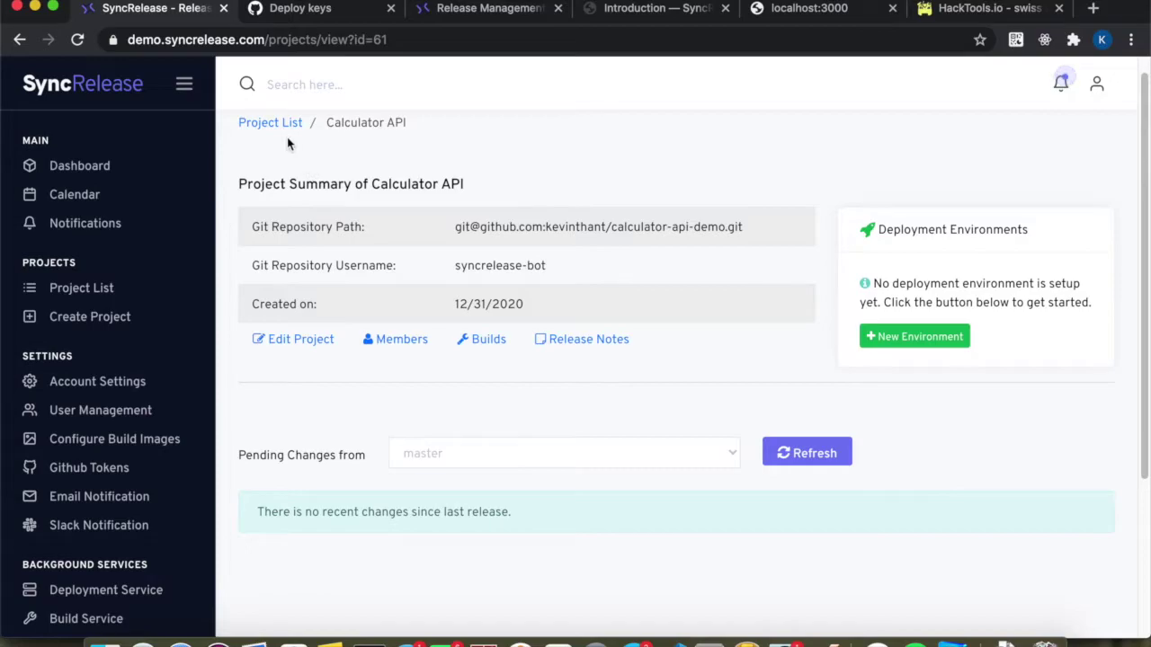
{"action": "scroll", "coordinate": [422, 459], "scroll_direction": "down", "scroll_amount": 5}
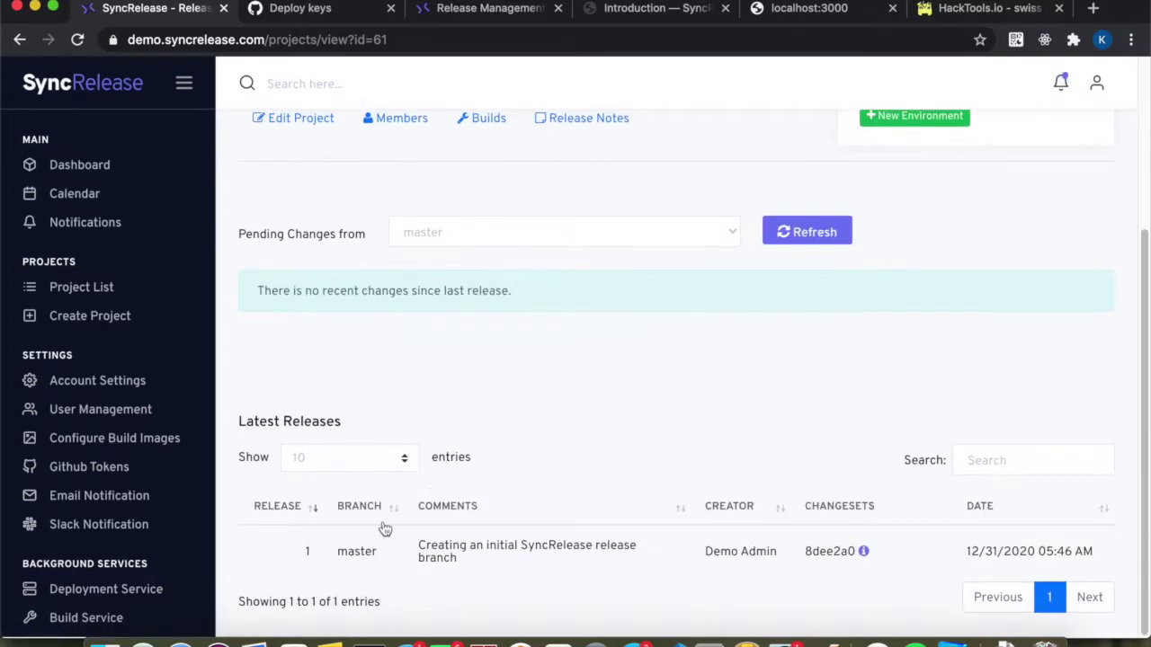
{"action": "left_click_drag", "start_coordinate": [414, 545], "coordinate": [464, 572]}
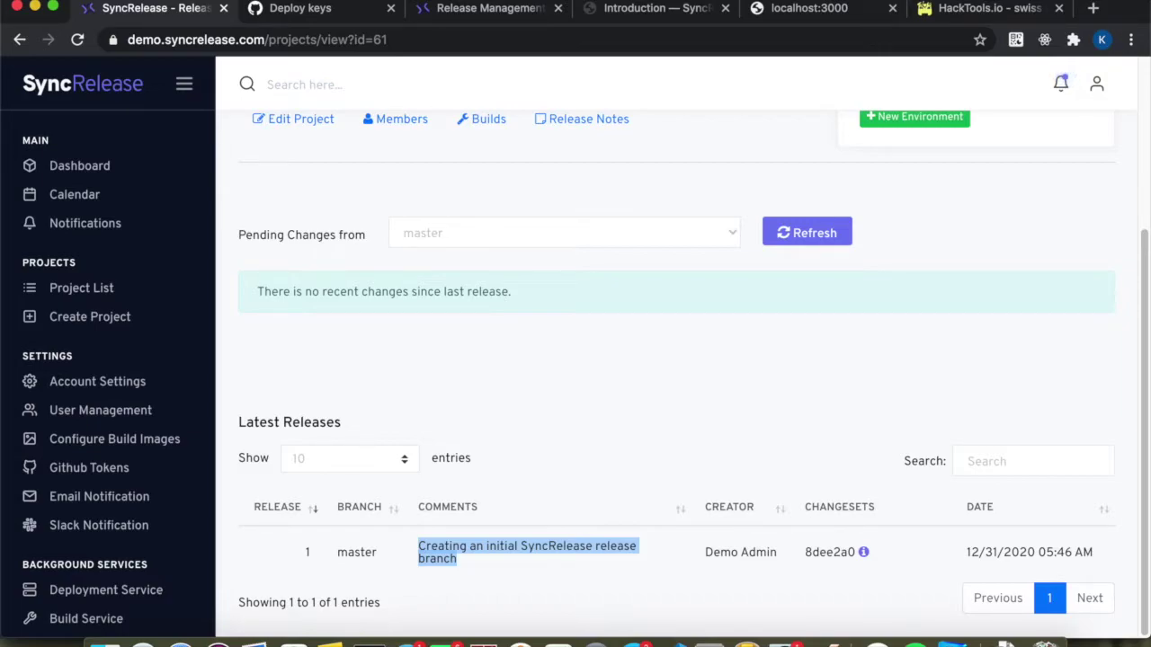
{"action": "left_click", "coordinate": [330, 10]}
{"action": "left_click", "coordinate": [171, 416]}
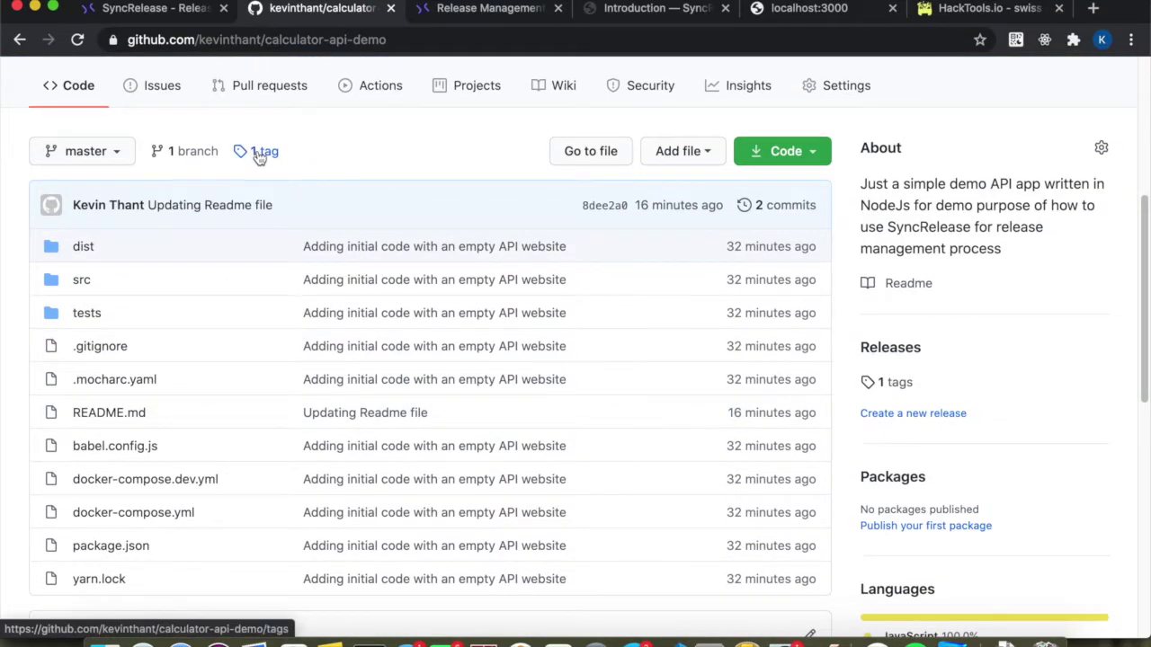
Open the repository's '1 tag' list to confirm the syncrelease-1 tag exists.
{"action": "left_click", "coordinate": [259, 153]}
{"action": "scroll", "coordinate": [155, 497], "scroll_direction": "down", "scroll_amount": 5}
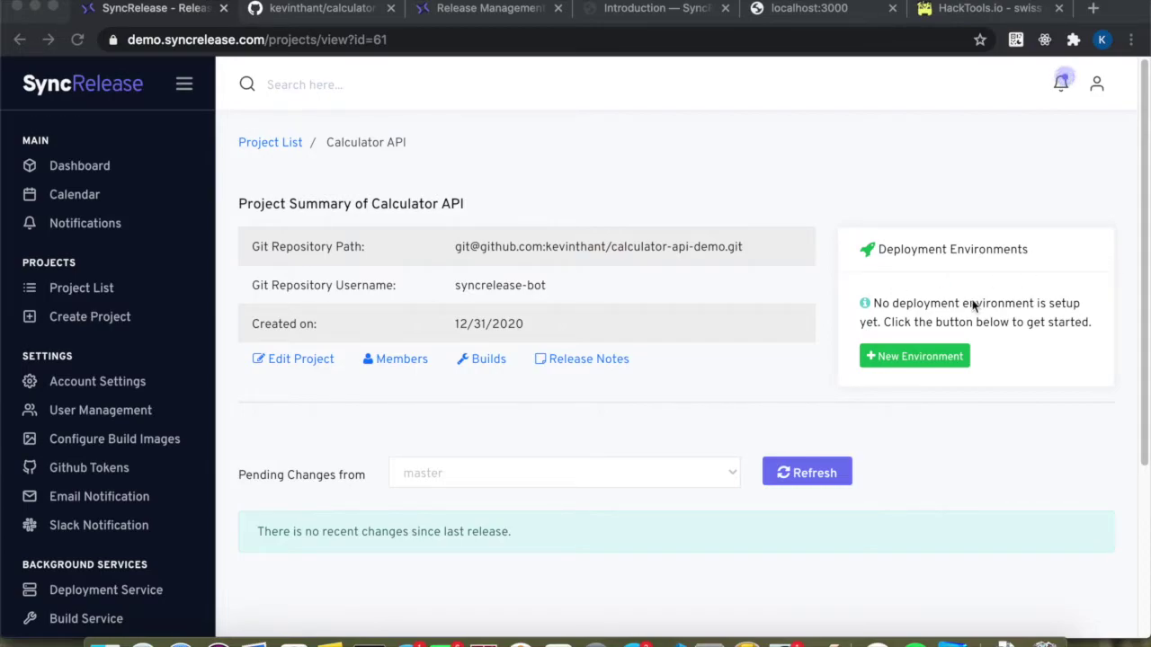
Add a new Calculator API deployment environment with Rsync Over SSH as the deployment mode.
{"action": "left_click", "coordinate": [800, 388]}
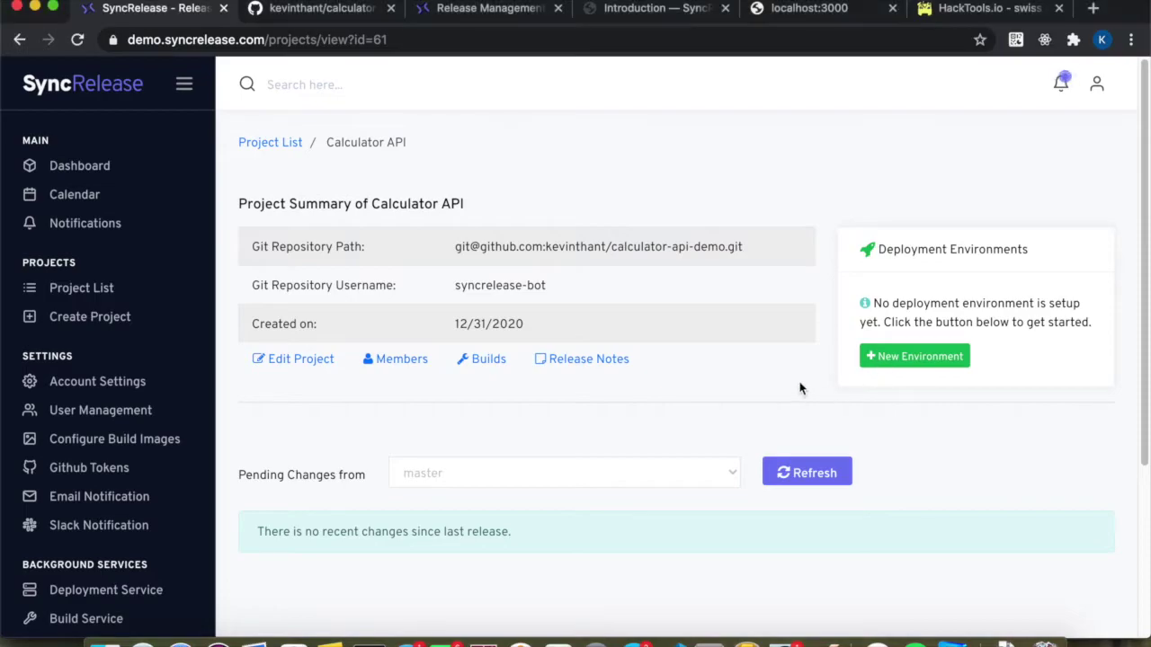
{"action": "left_click", "coordinate": [900, 360]}
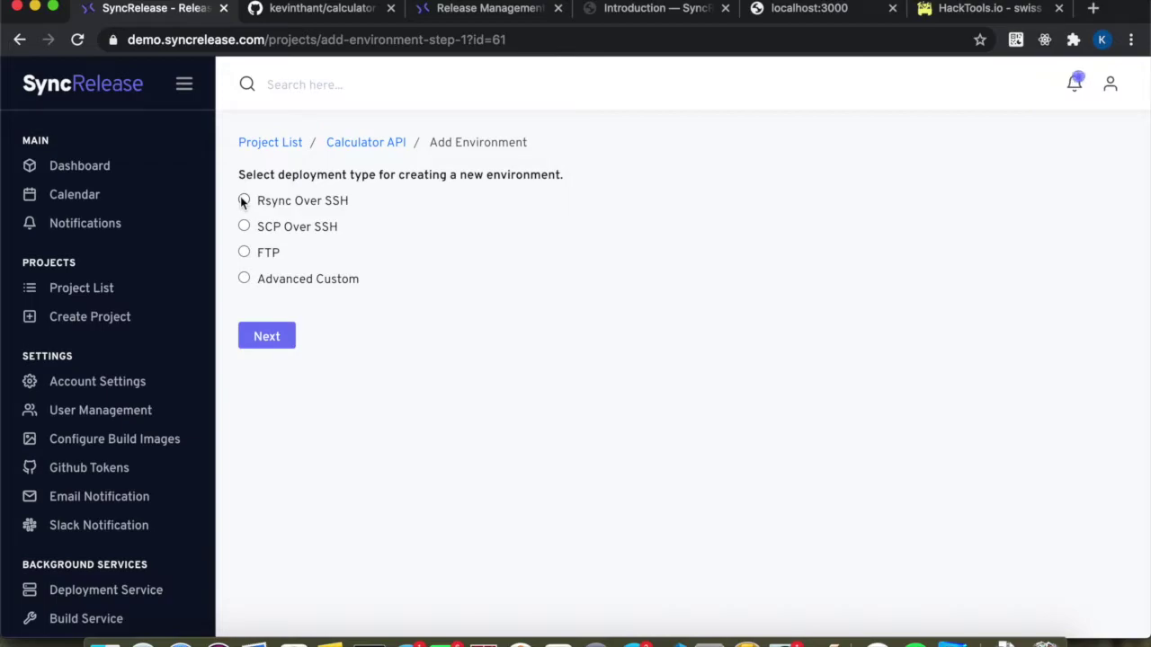
{"action": "left_click", "coordinate": [241, 198]}
{"action": "left_click", "coordinate": [267, 334]}
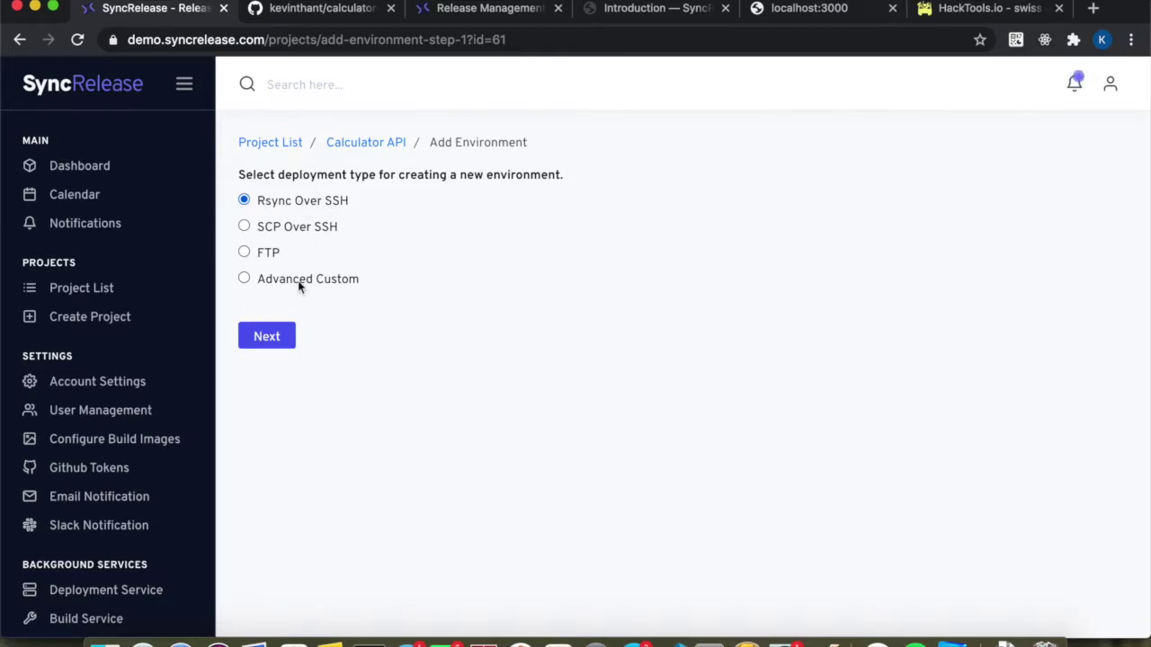
{"action": "left_click", "coordinate": [276, 345]}
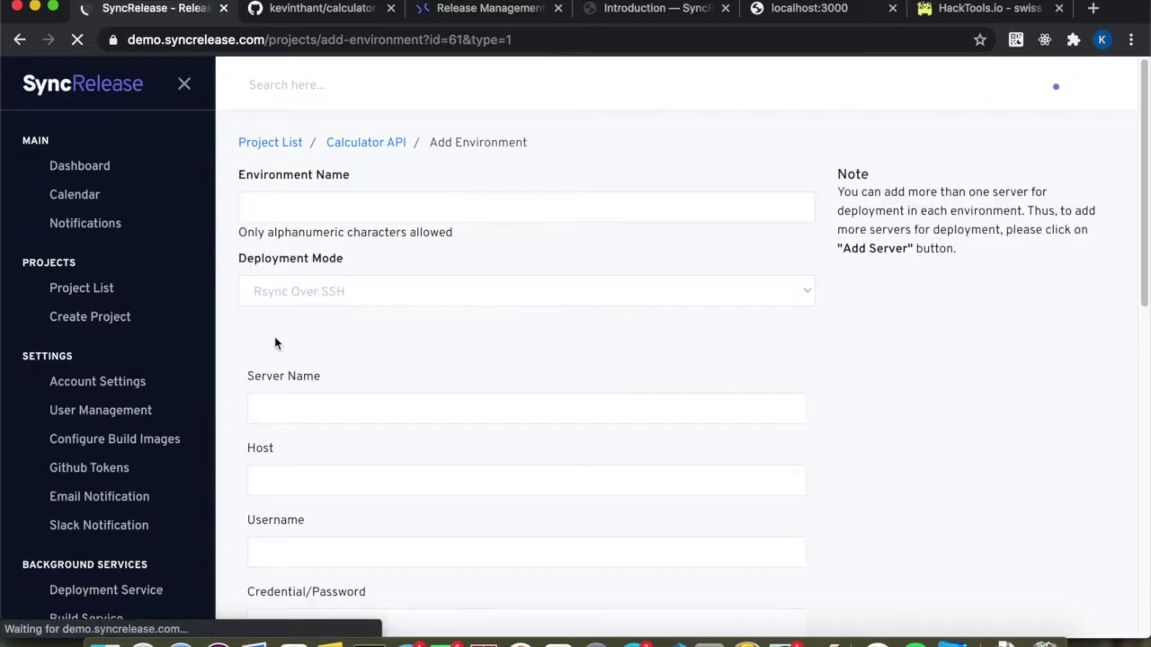
Enter 'Production' as the environment name.
{"action": "left_click", "coordinate": [289, 210]}
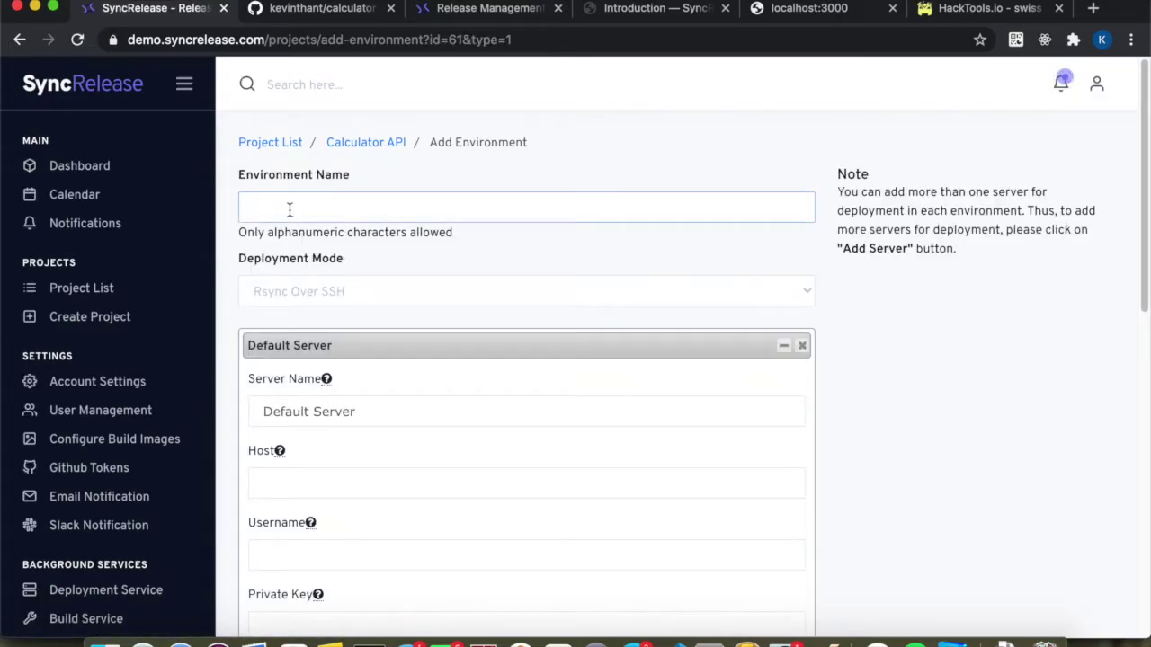
{"action": "type", "text": "Production"}
{"action": "left_click", "coordinate": [246, 325]}
{"action": "scroll", "coordinate": [305, 320], "scroll_direction": "down", "scroll_amount": 5}
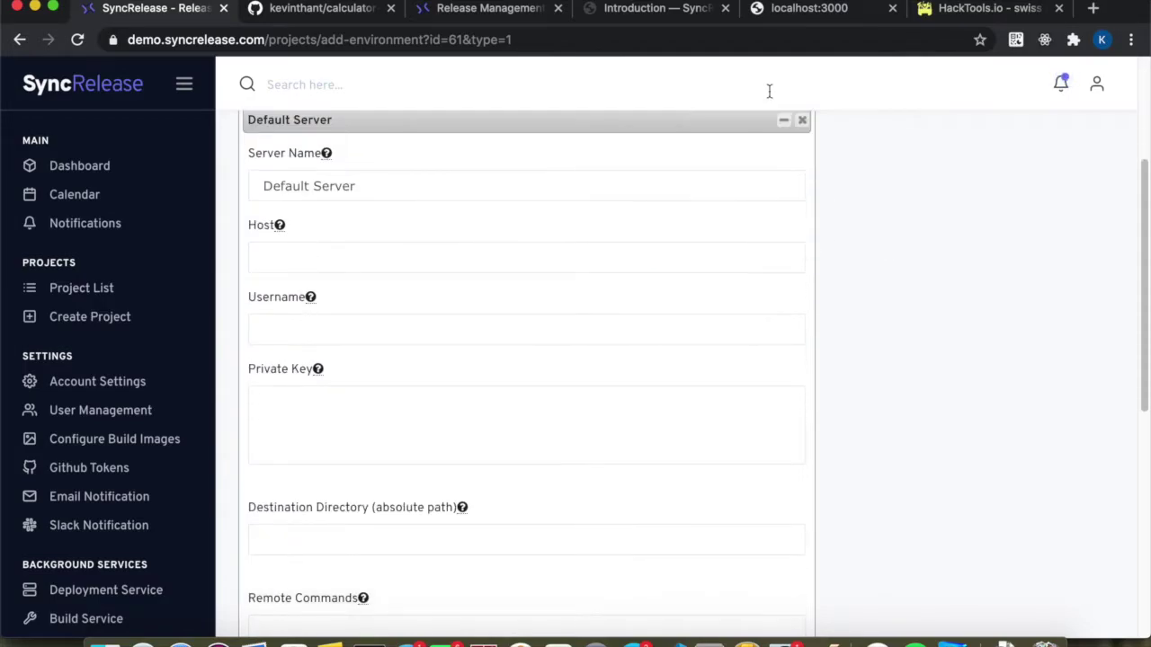
{"action": "scroll", "coordinate": [720, 197], "scroll_direction": "up", "scroll_amount": 1}
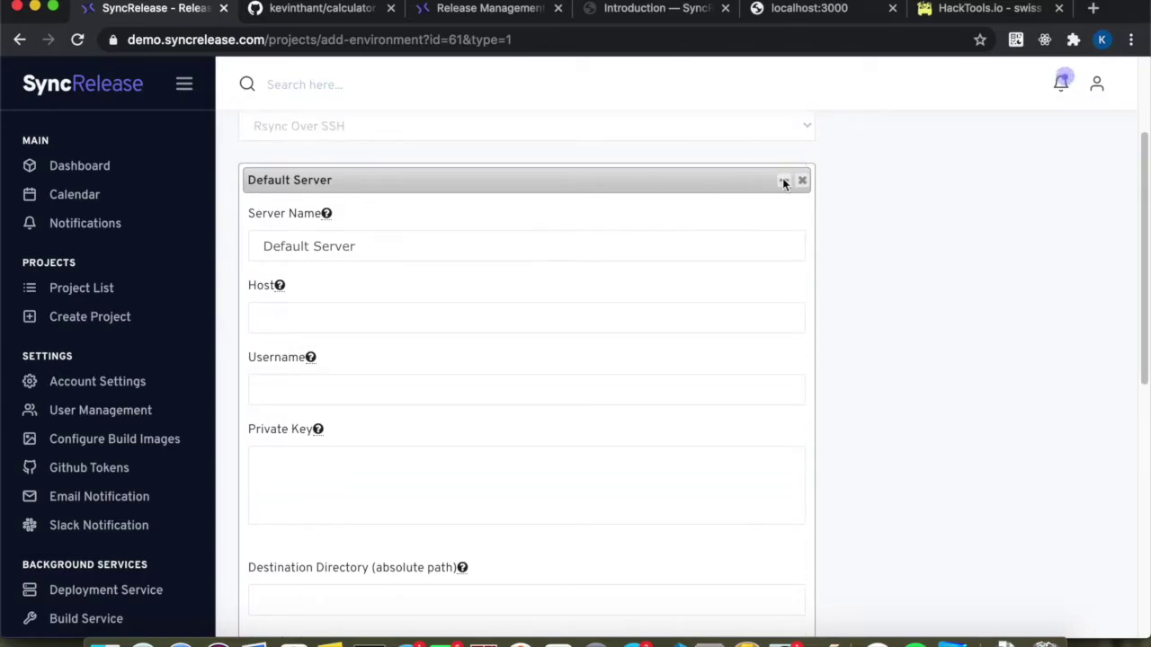
Add a second server, then remove Default Server 1, leaving only the Default Server entry.
{"action": "left_click", "coordinate": [784, 181]}
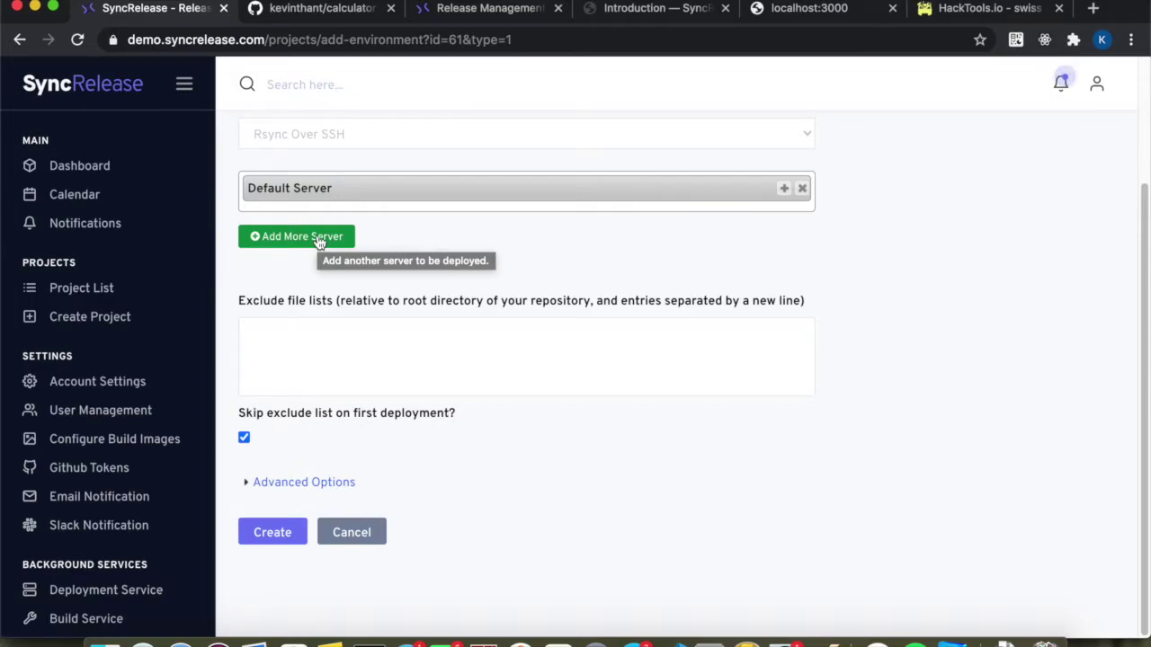
{"action": "left_click", "coordinate": [319, 239]}
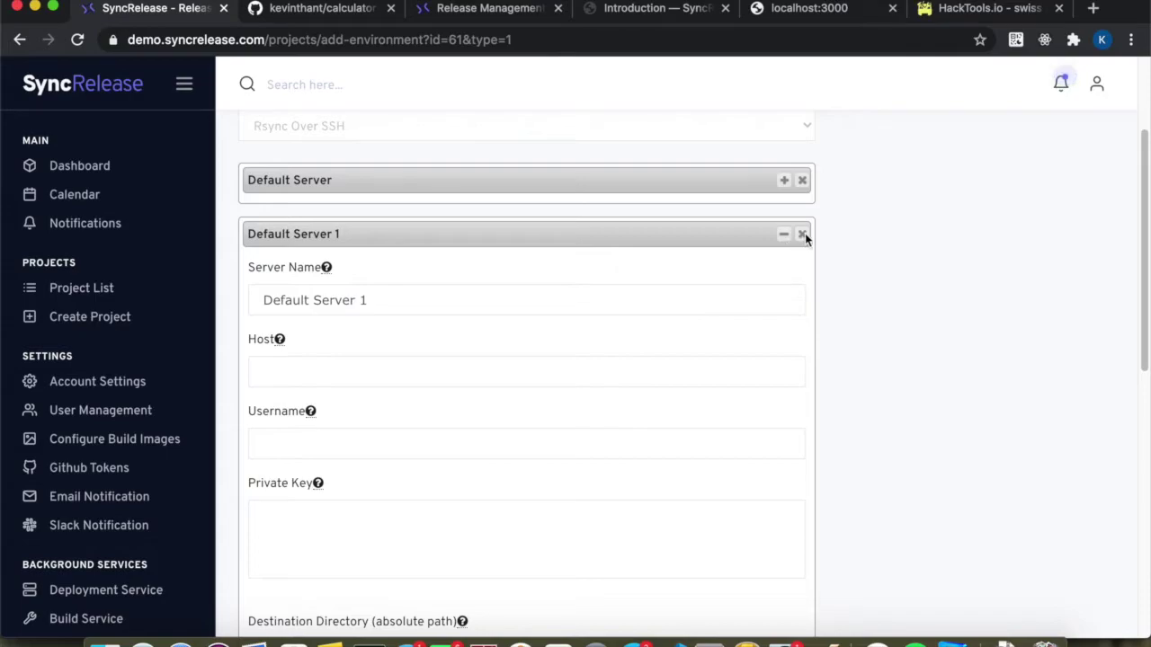
{"action": "left_click", "coordinate": [803, 234]}
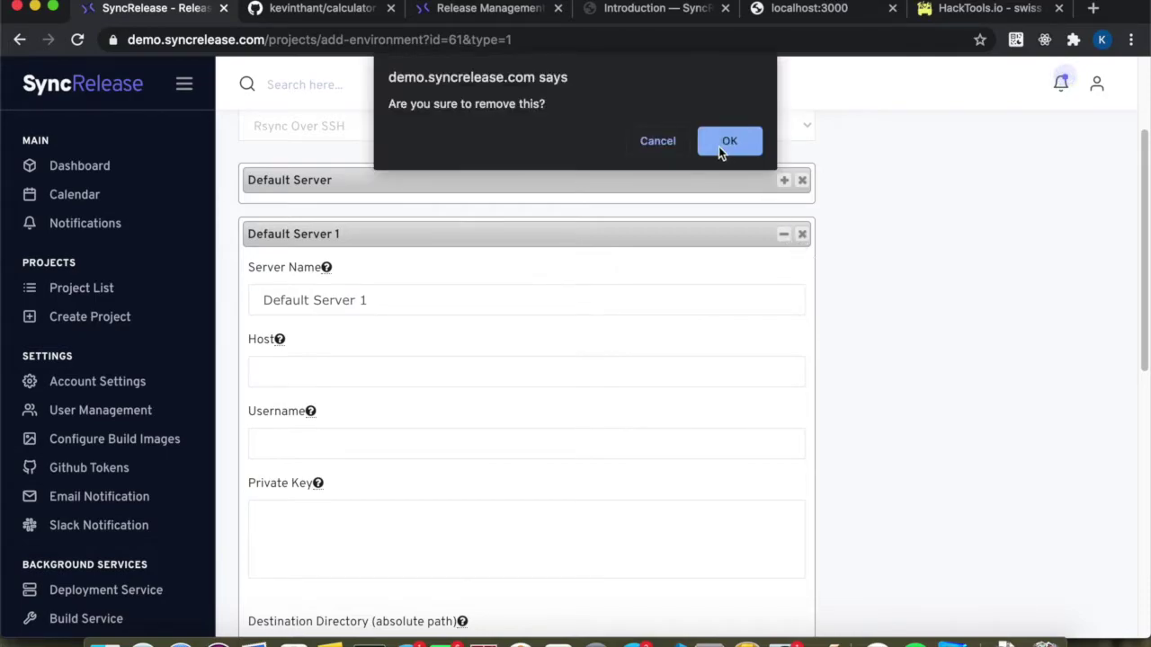
{"action": "left_click", "coordinate": [720, 143]}
{"action": "left_click", "coordinate": [784, 192]}
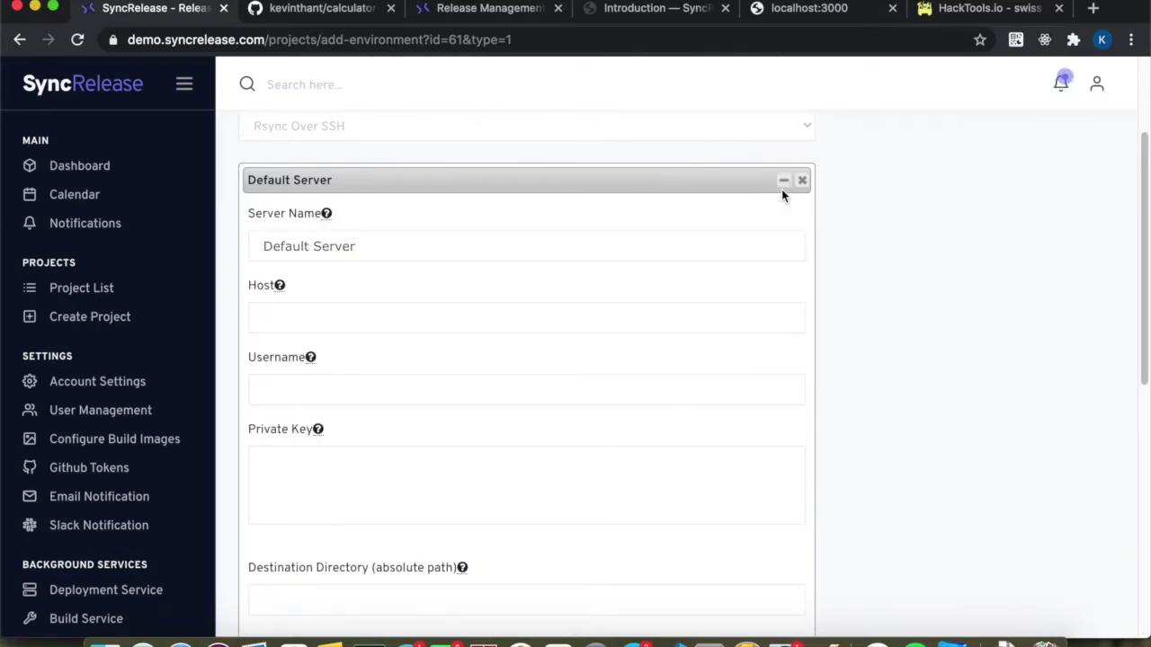
{"action": "scroll", "coordinate": [625, 315], "scroll_direction": "down", "scroll_amount": 2}
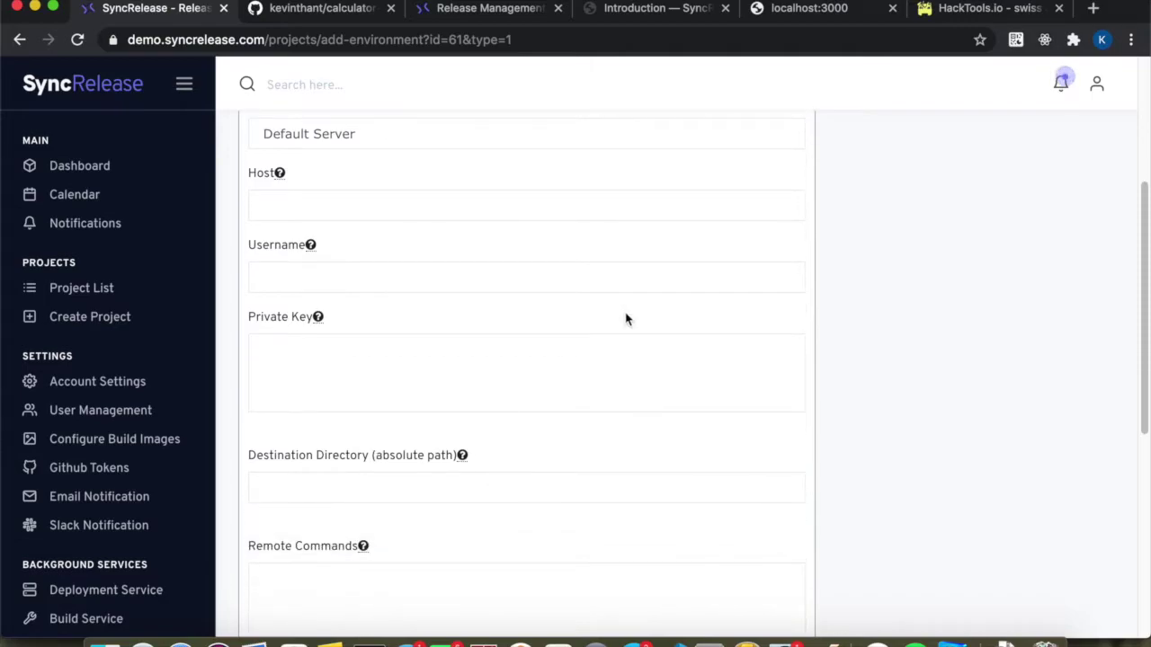
{"action": "scroll", "coordinate": [374, 227], "scroll_direction": "up", "scroll_amount": 2}
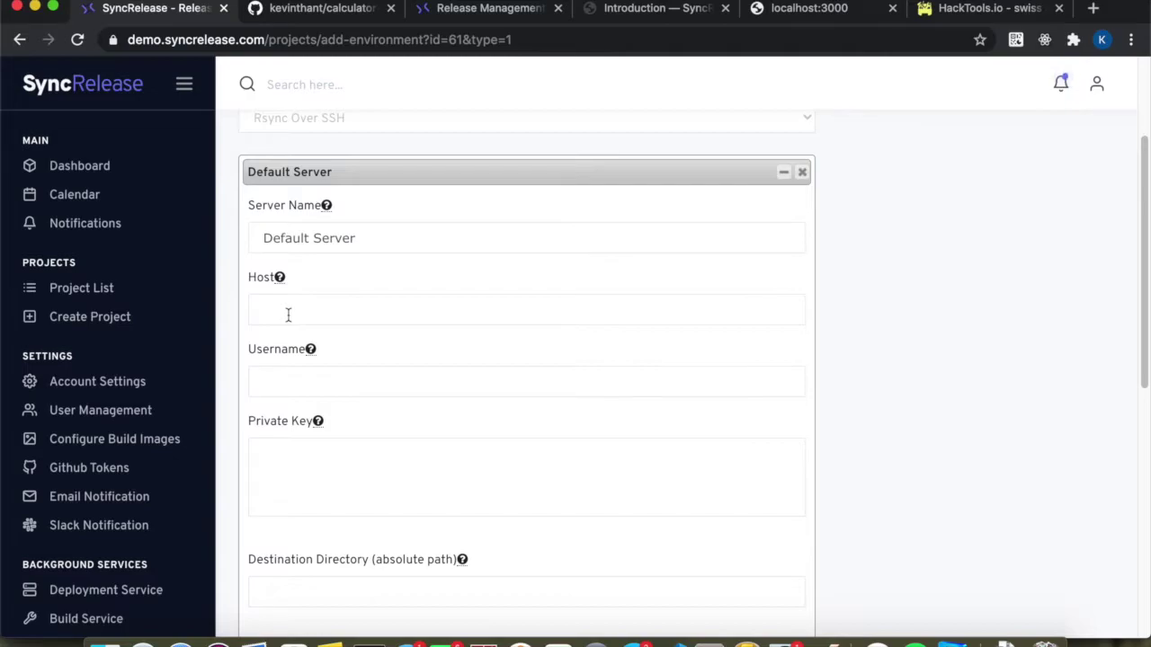
Copy calculator.random21.com from Notes into the Default Server's Host field.
{"action": "key", "text": "super+Tab"}
{"action": "key", "text": "super+Tab"}
{"action": "key", "text": "super+Tab"}
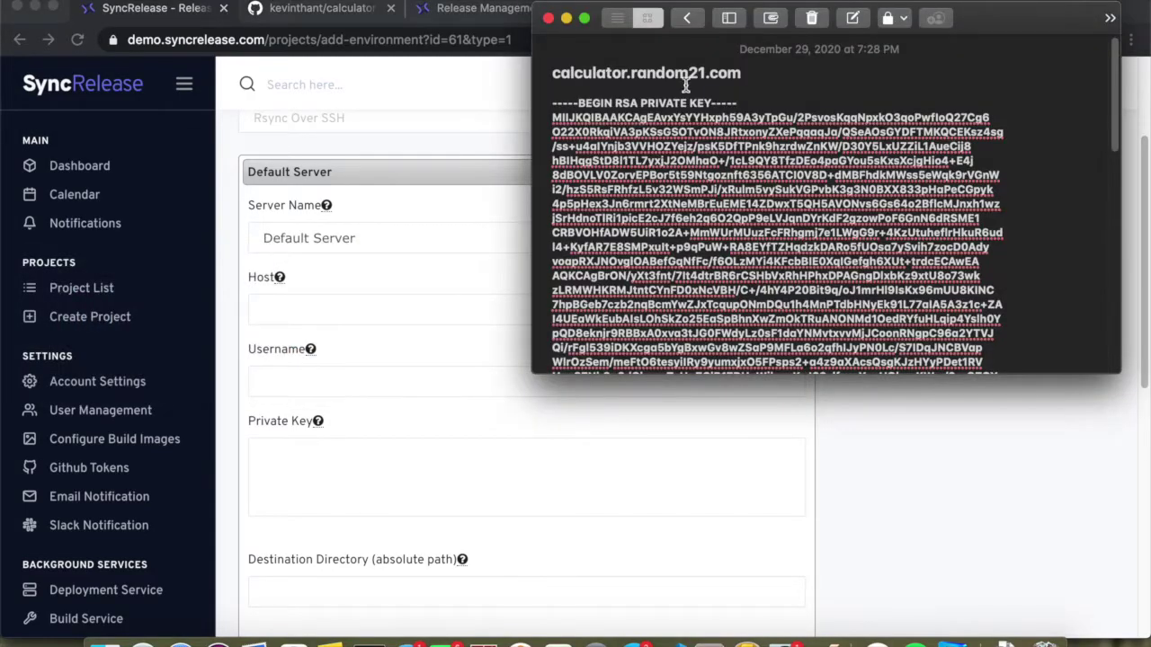
{"action": "left_click_drag", "start_coordinate": [742, 76], "coordinate": [513, 57]}
{"action": "key", "text": "super+c"}
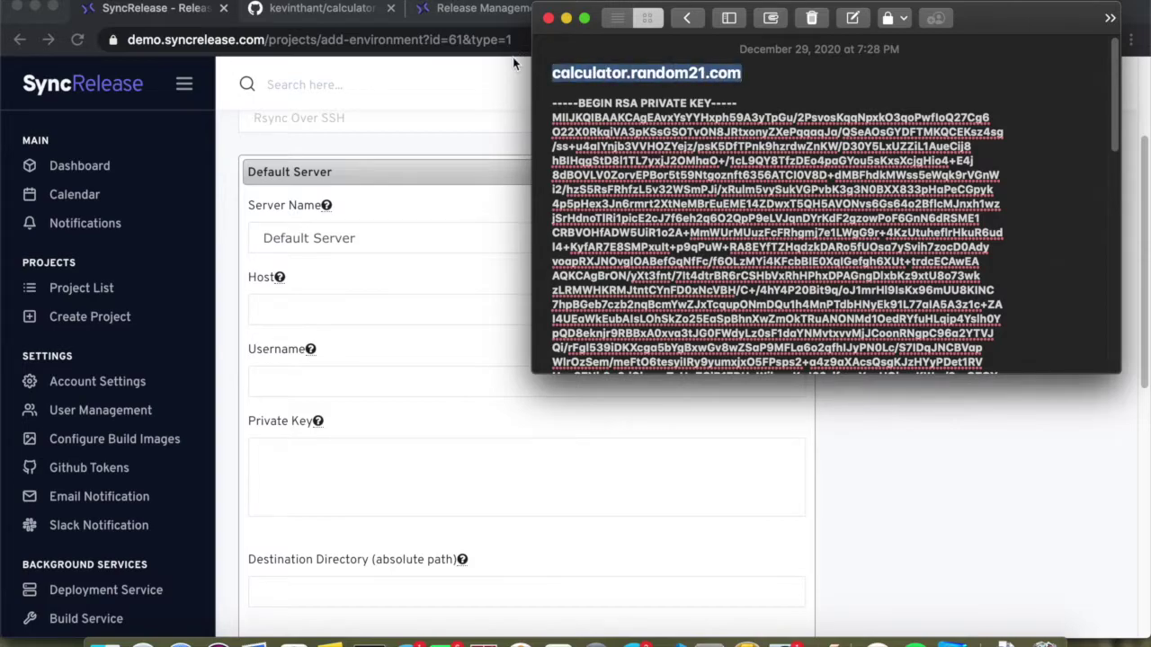
{"action": "key", "text": "super+Tab"}
{"action": "left_click", "coordinate": [268, 307]}
{"action": "key", "text": "super+v"}
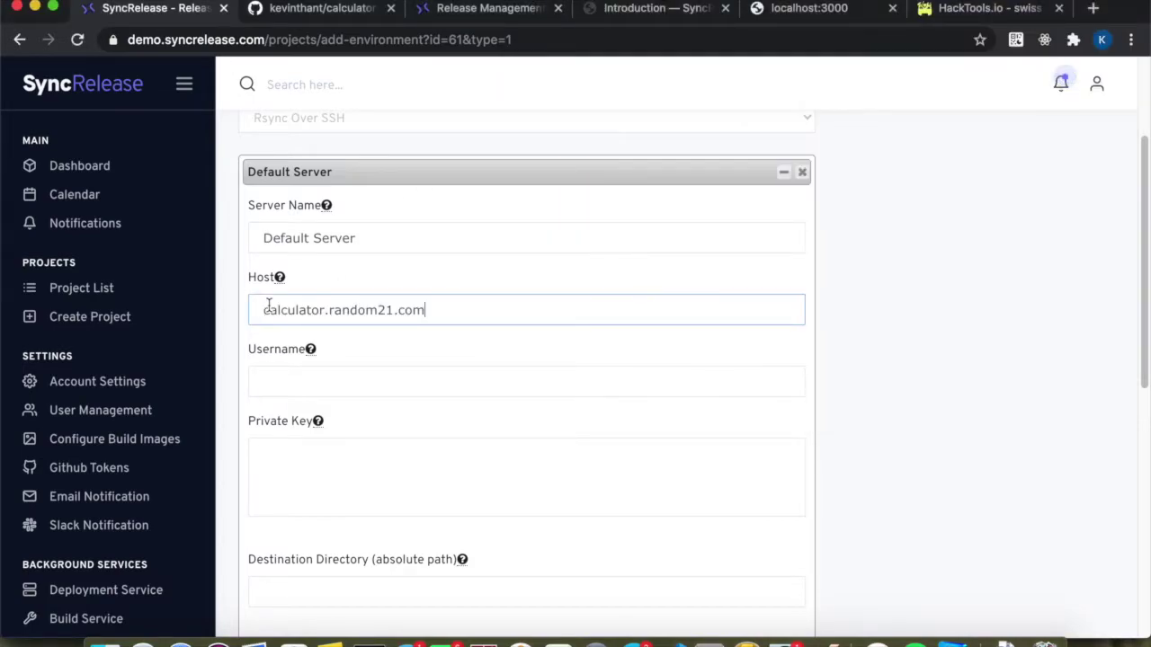
Enter 'syncrelease' as the Default Server username.
{"action": "key", "text": "super+Tab"}
{"action": "key", "text": "super+Tab"}
{"action": "left_click", "coordinate": [260, 381]}
{"action": "type", "text": "syncrelease"}
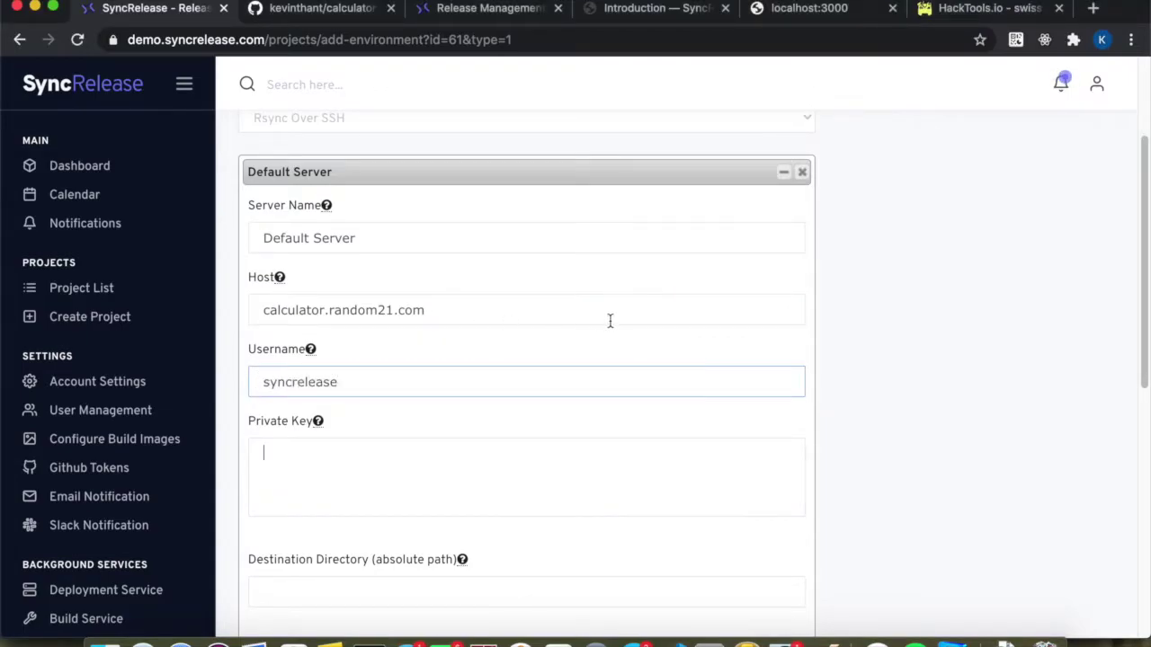
{"action": "key", "text": "super+Tab"}
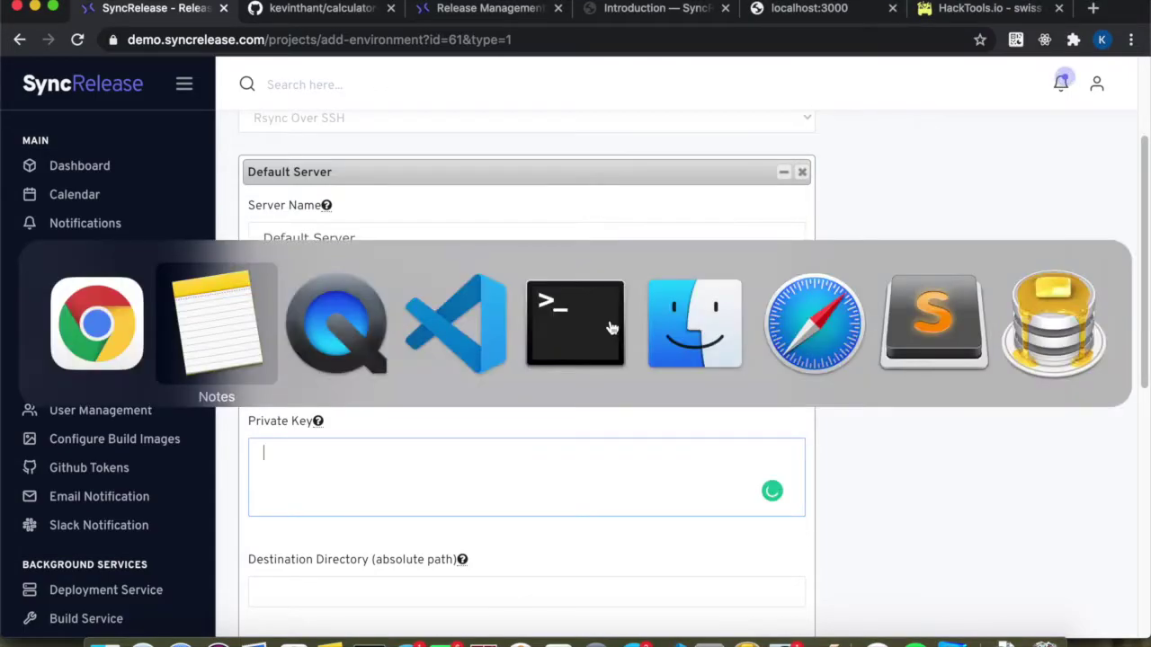
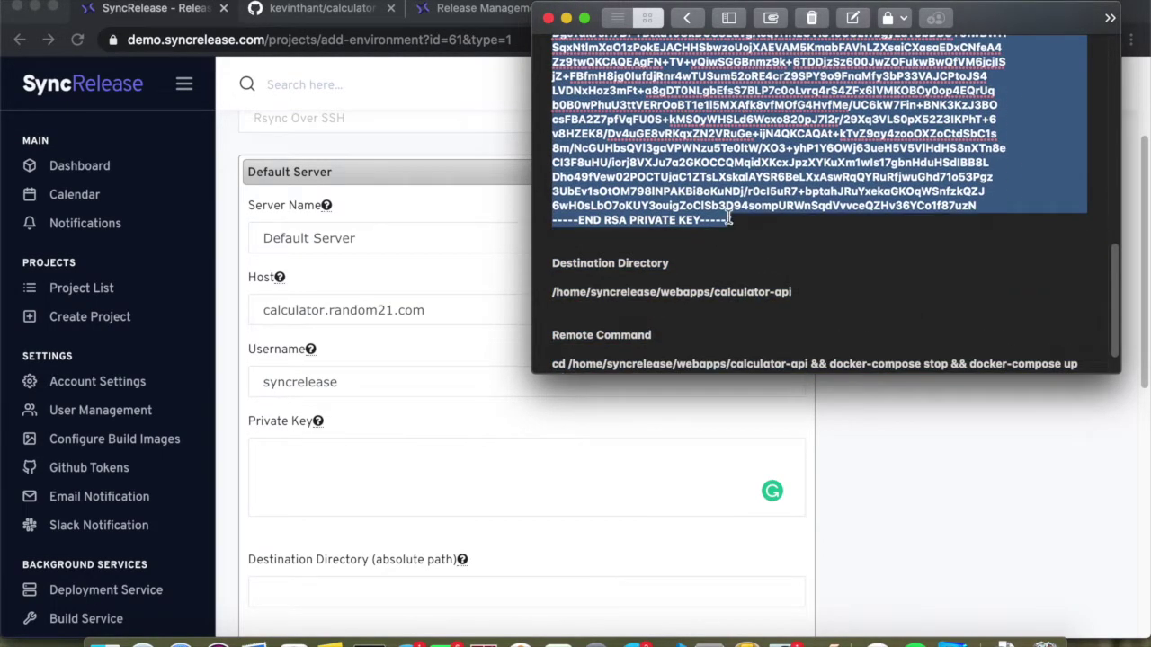
Paste the RSA private key from Notes into the Default Server's Private Key field.
{"action": "key", "text": "super+Tab"}
{"action": "left_click", "coordinate": [286, 469]}
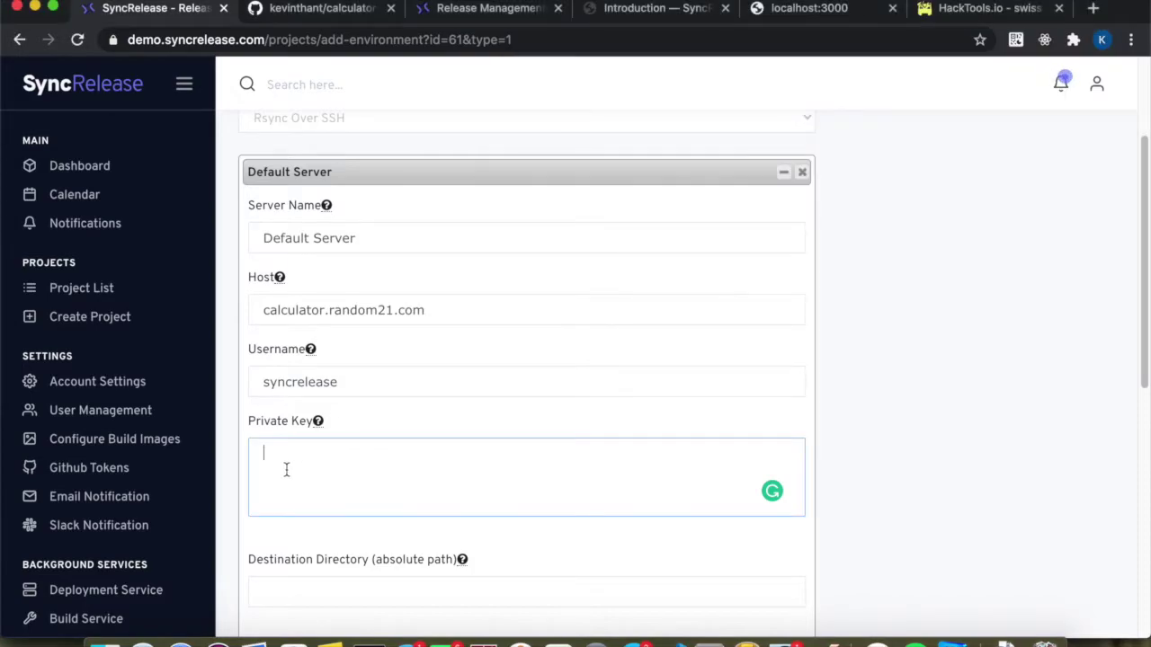
{"action": "key", "text": "super+v"}
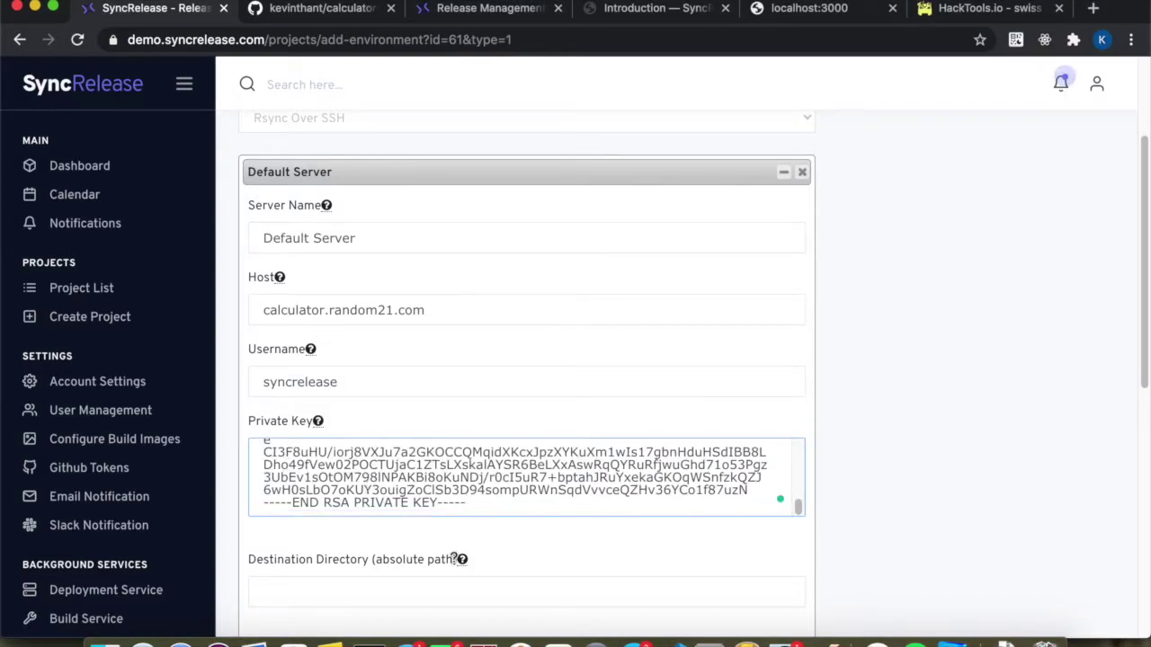
{"action": "scroll", "coordinate": [432, 567], "scroll_direction": "down", "scroll_amount": 3}
{"action": "left_click", "coordinate": [303, 326]}
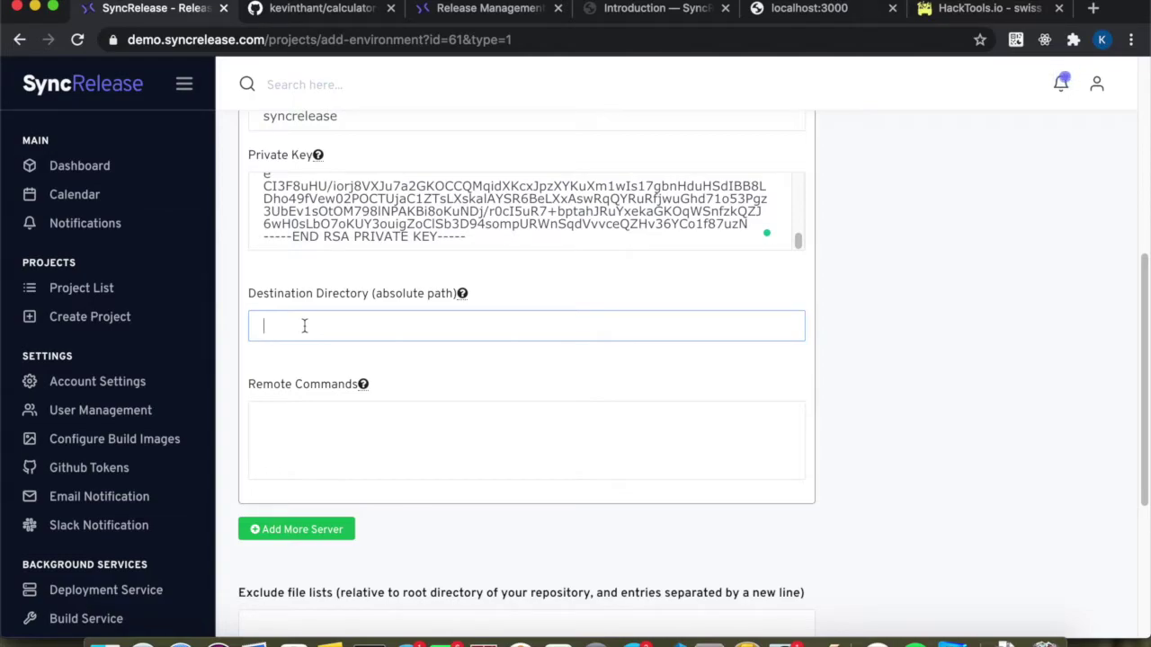
Set the Destination Directory to /home/syncrelease/webapps/calculator-api, copied from Notes.
{"action": "key", "text": "super+Tab"}
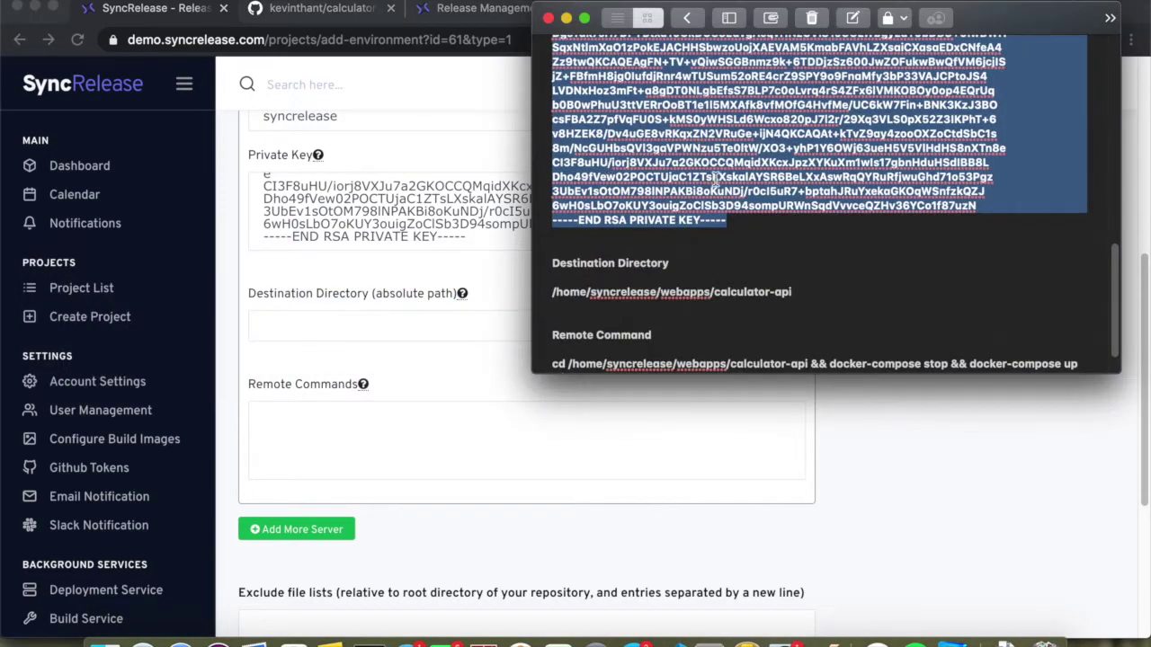
{"action": "left_click_drag", "start_coordinate": [792, 292], "coordinate": [546, 290]}
{"action": "key", "text": "super+c"}
{"action": "left_click", "coordinate": [360, 321]}
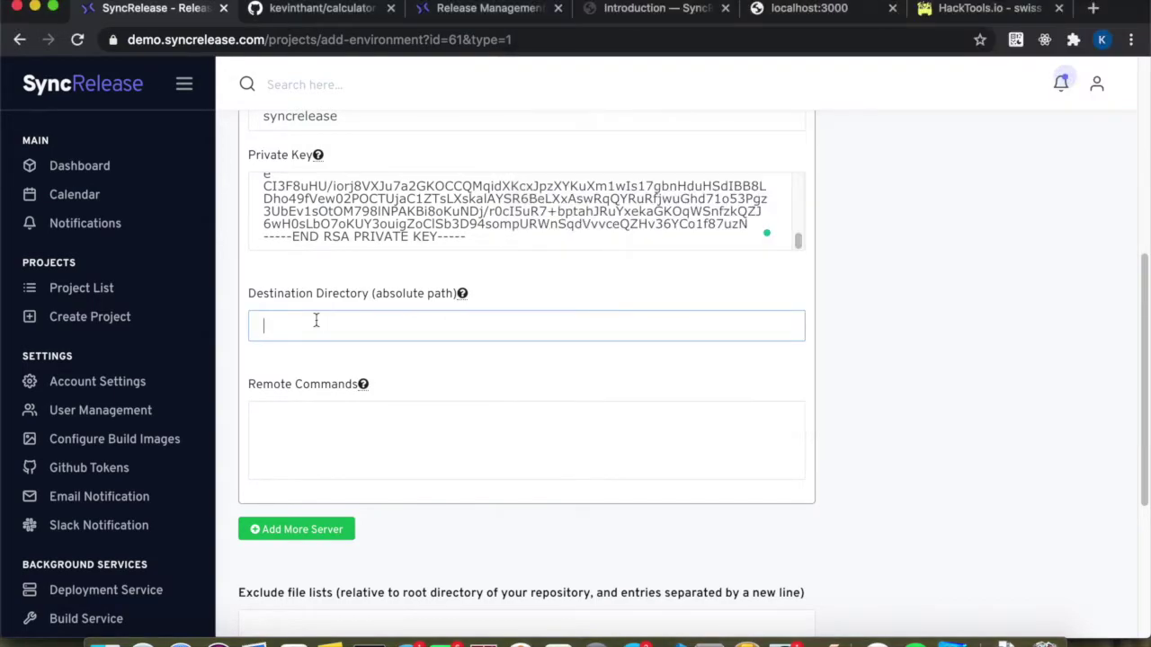
{"action": "key", "text": "super+v"}
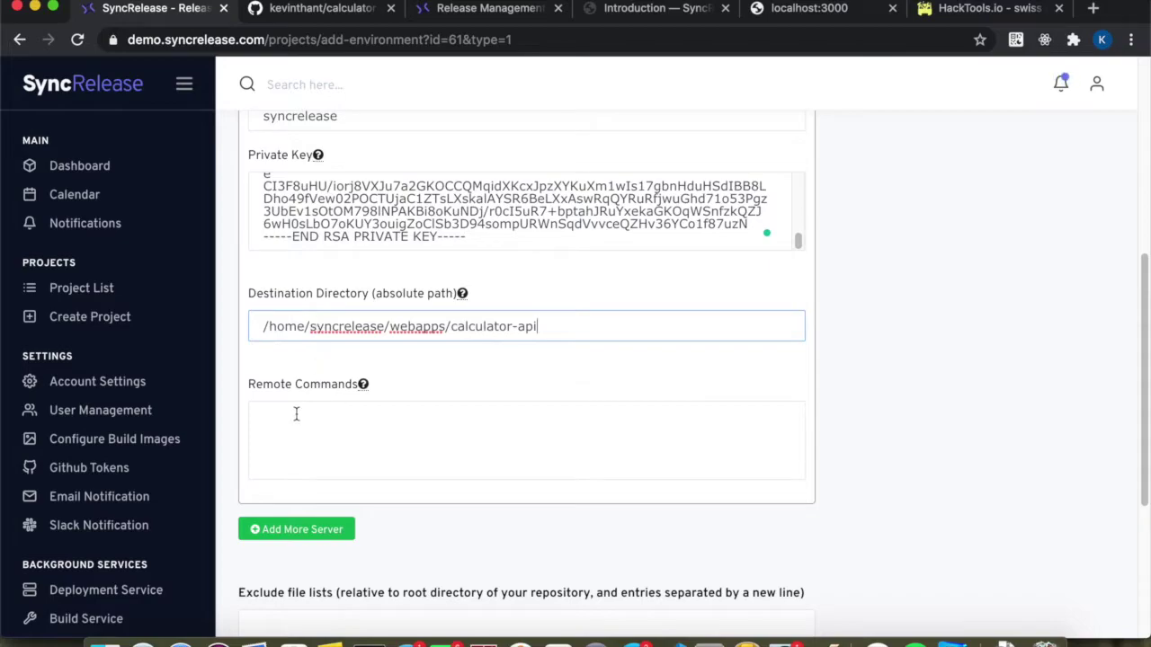
Add a remote command that changes into that directory and runs docker-compose stop && docker-compose up -d.
{"action": "left_click", "coordinate": [291, 417]}
{"action": "scroll", "coordinate": [292, 421], "scroll_direction": "down", "scroll_amount": 2}
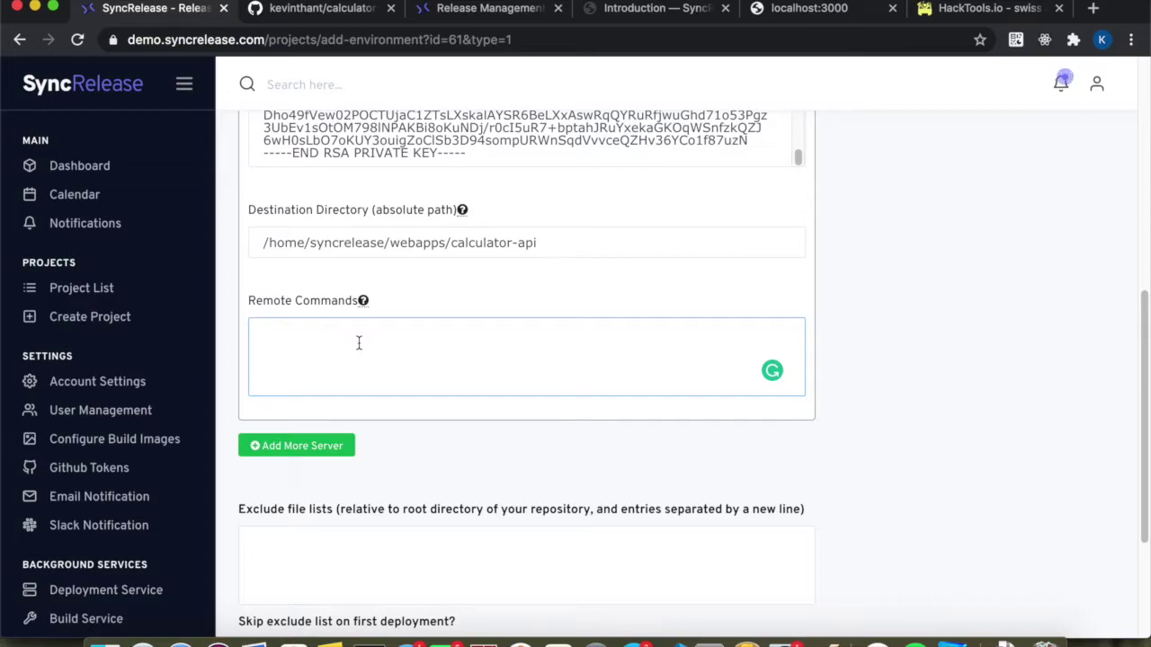
{"action": "key", "text": "super+Tab"}
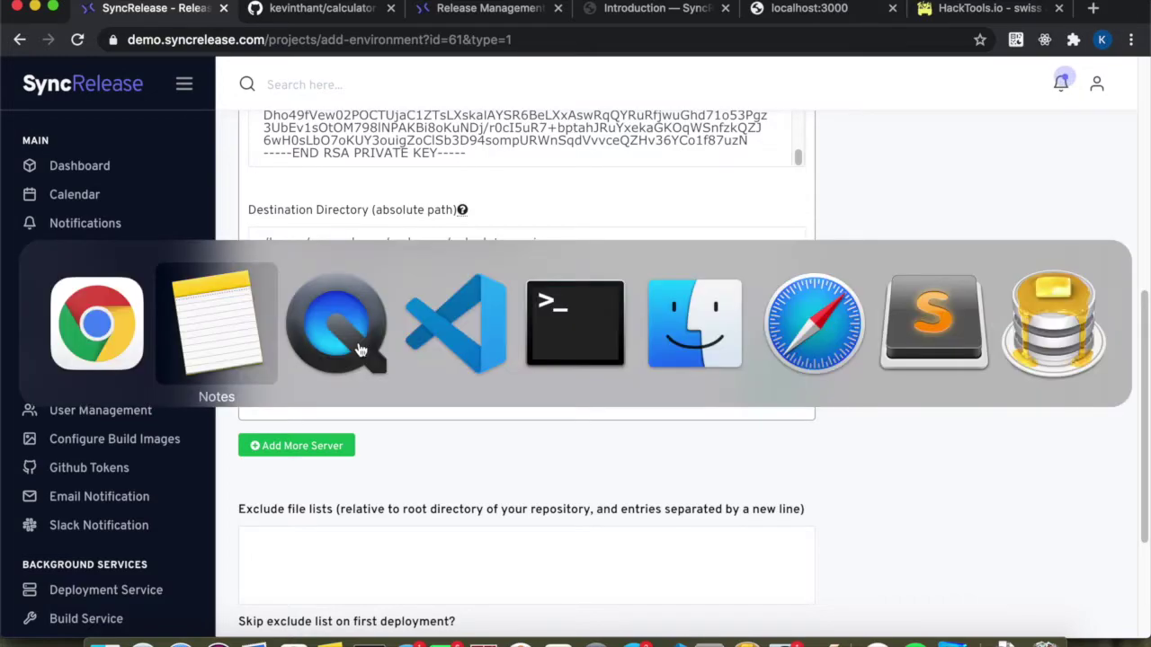
{"action": "left_click", "coordinate": [677, 331]}
{"action": "scroll", "coordinate": [677, 331], "scroll_direction": "down", "scroll_amount": 2}
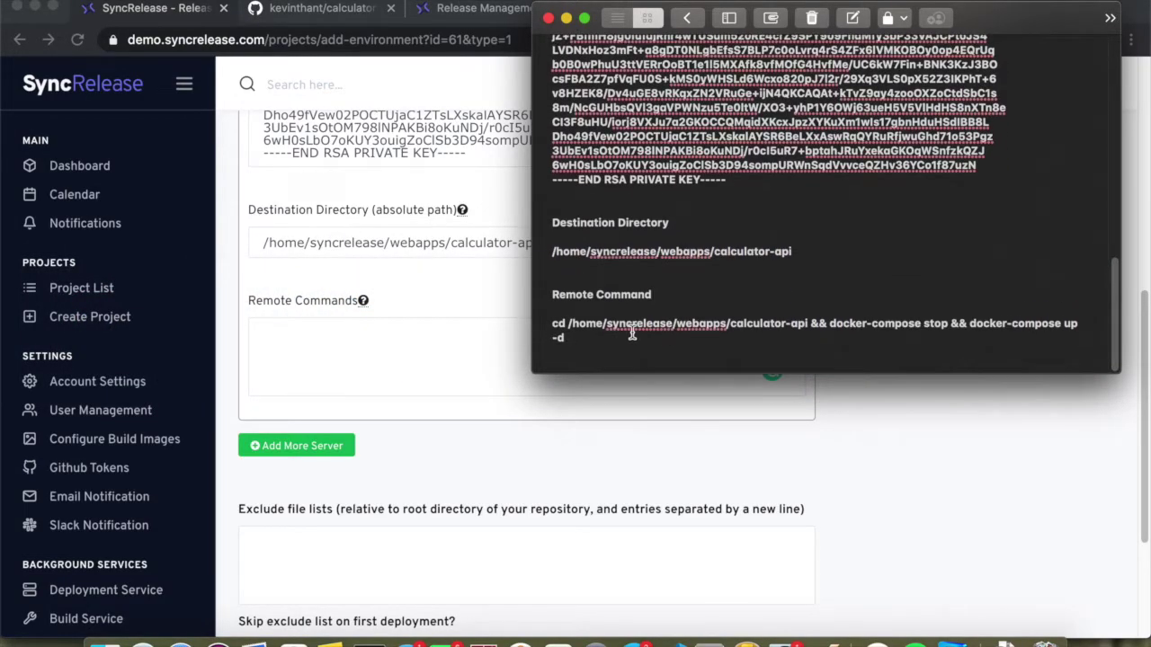
{"action": "left_click_drag", "start_coordinate": [552, 325], "coordinate": [574, 343]}
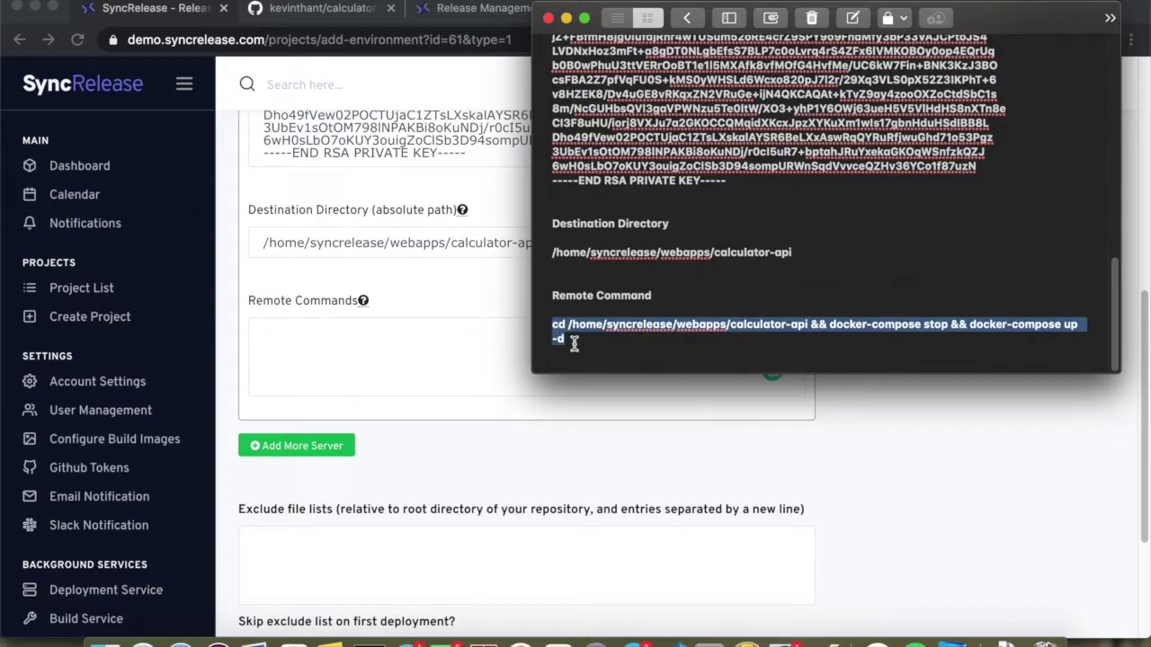
{"action": "left_click", "coordinate": [353, 374]}
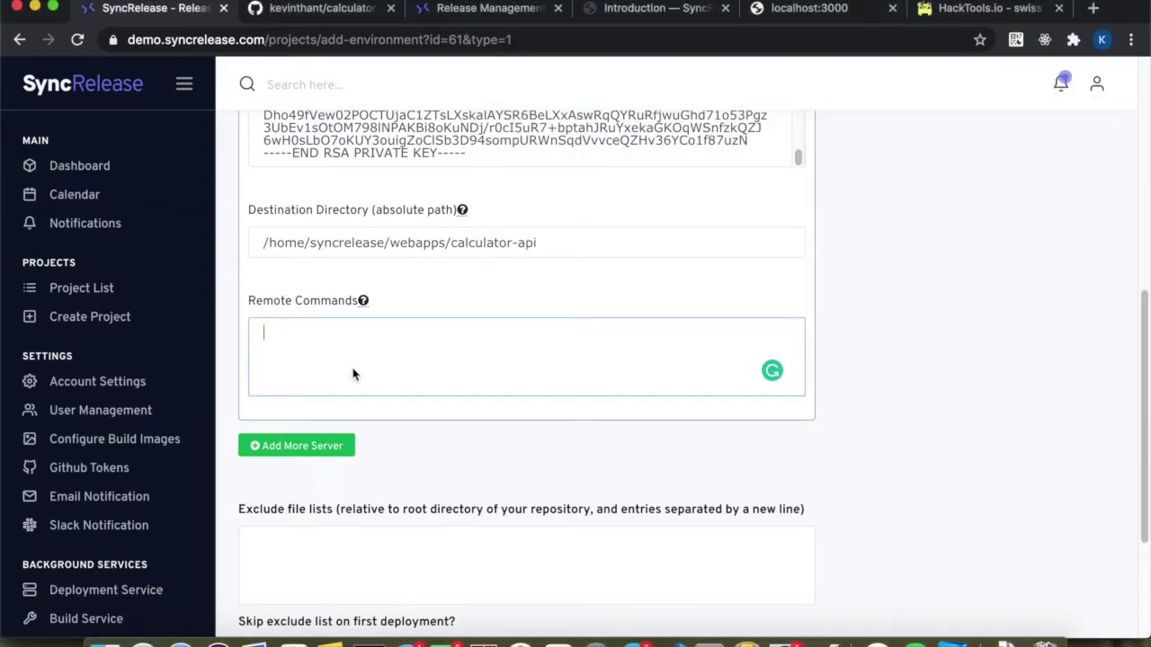
{"action": "key", "text": "super+v"}
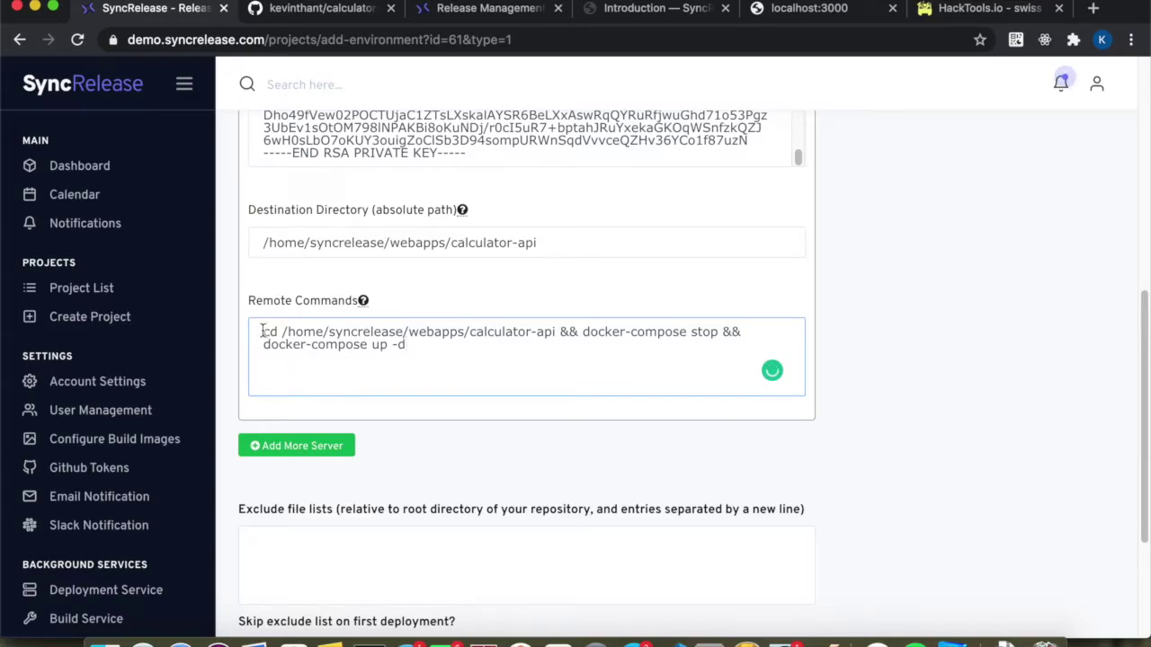
{"action": "left_click_drag", "start_coordinate": [264, 334], "coordinate": [535, 341]}
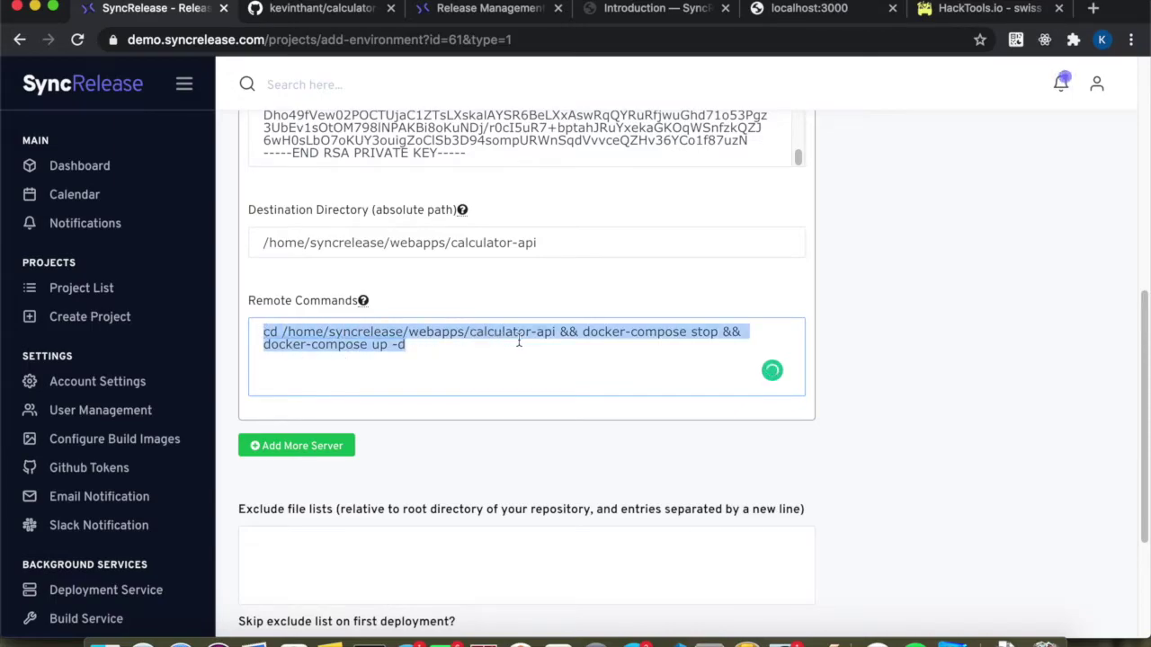
{"action": "left_click", "coordinate": [490, 245]}
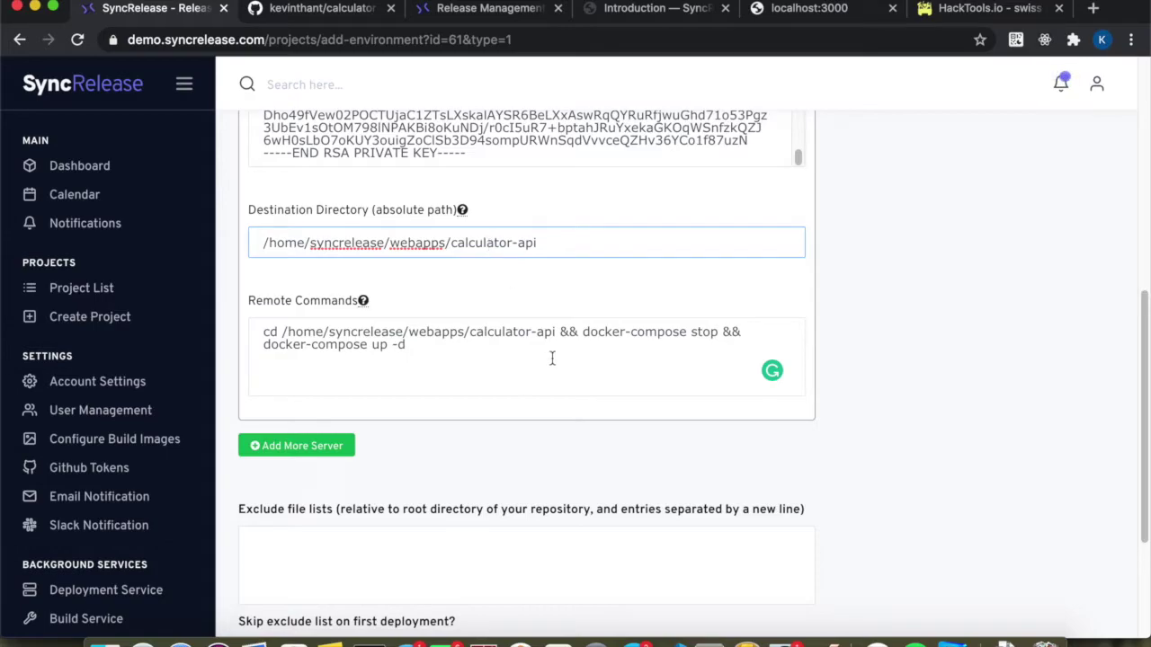
{"action": "left_click", "coordinate": [586, 334]}
{"action": "left_click", "coordinate": [596, 360], "text": "shift"}
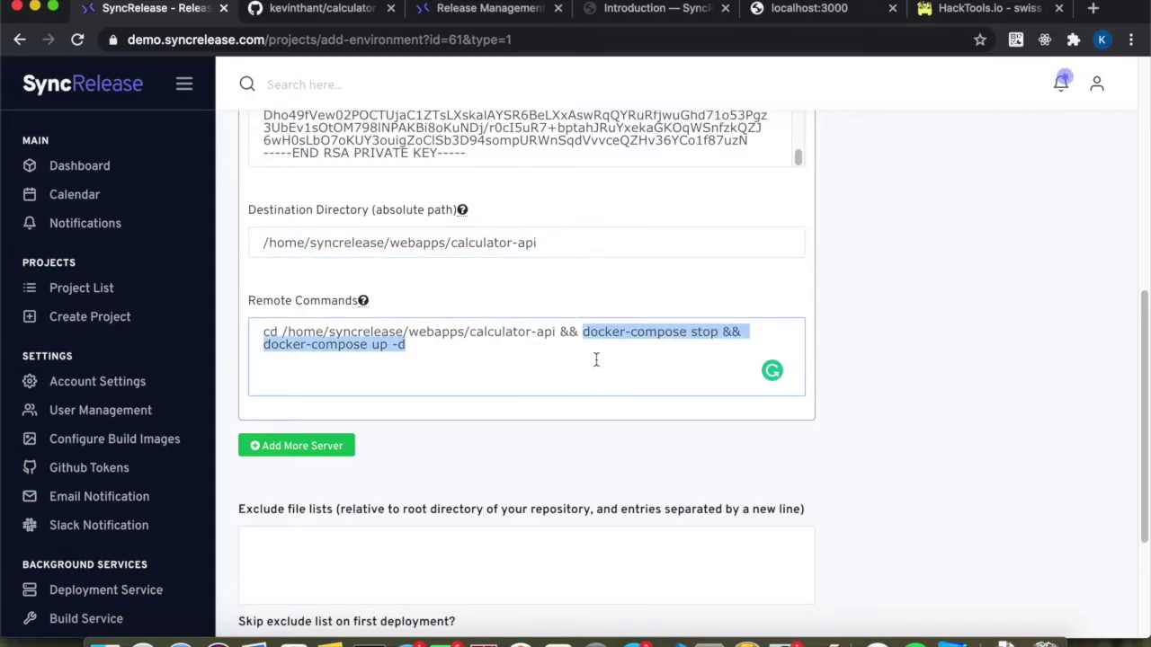
{"action": "left_click", "coordinate": [489, 513]}
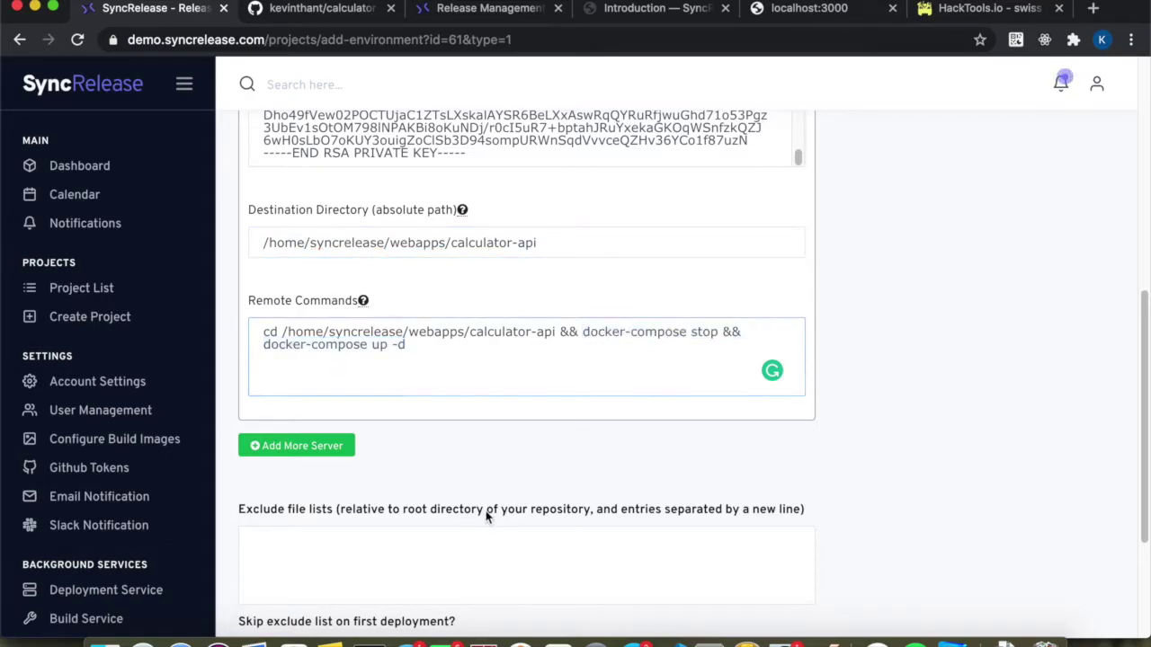
{"action": "scroll", "coordinate": [488, 514], "scroll_direction": "down", "scroll_amount": 5}
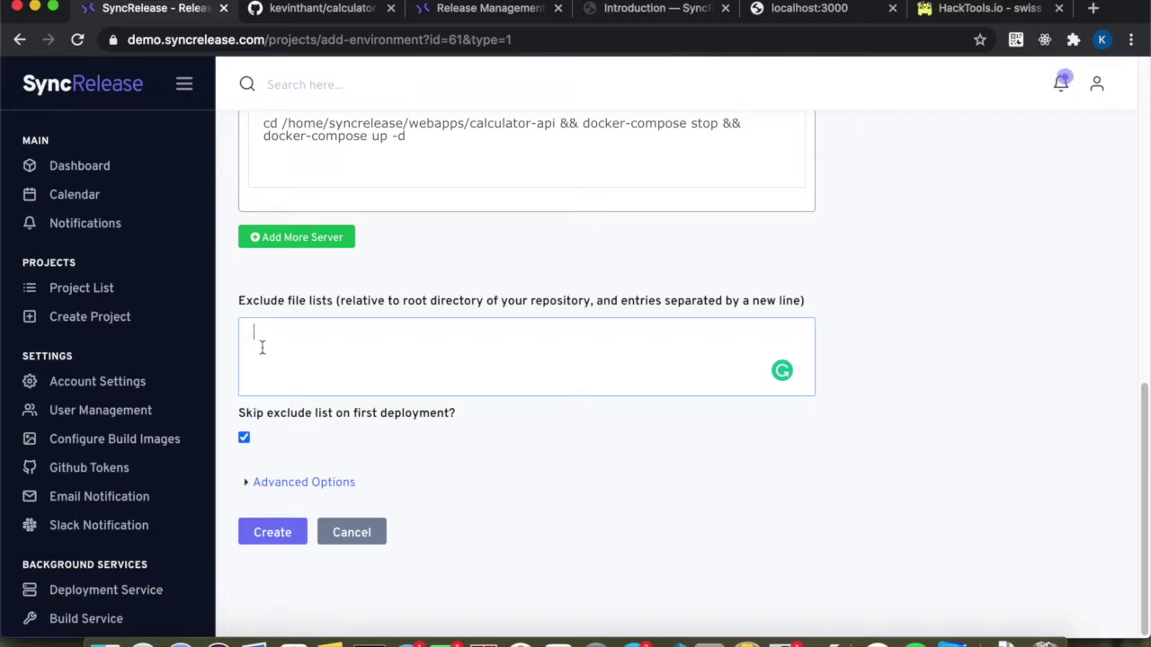
{"action": "type", "text": ".env"}
{"action": "key", "text": "Return"}
{"action": "type", "text": "*.env"}
{"action": "key", "text": "Return"}
{"action": "type", "text": "node_modules"}
{"action": "left_click_drag", "start_coordinate": [355, 358], "coordinate": [225, 335]}
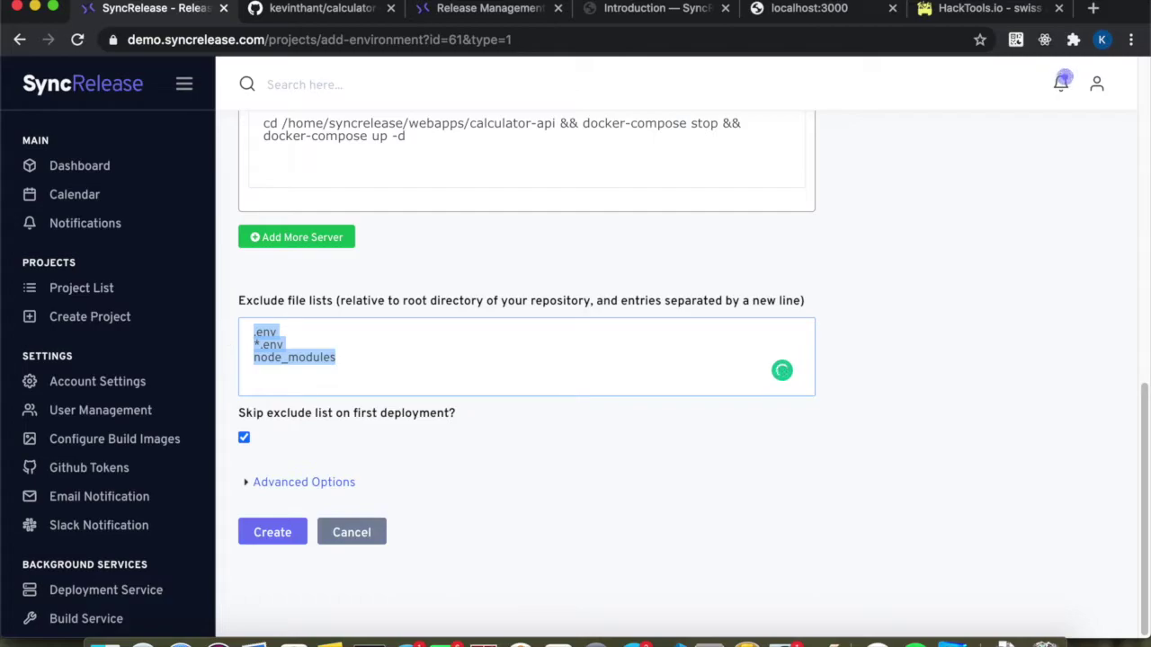
{"action": "key", "text": "BackSpace"}
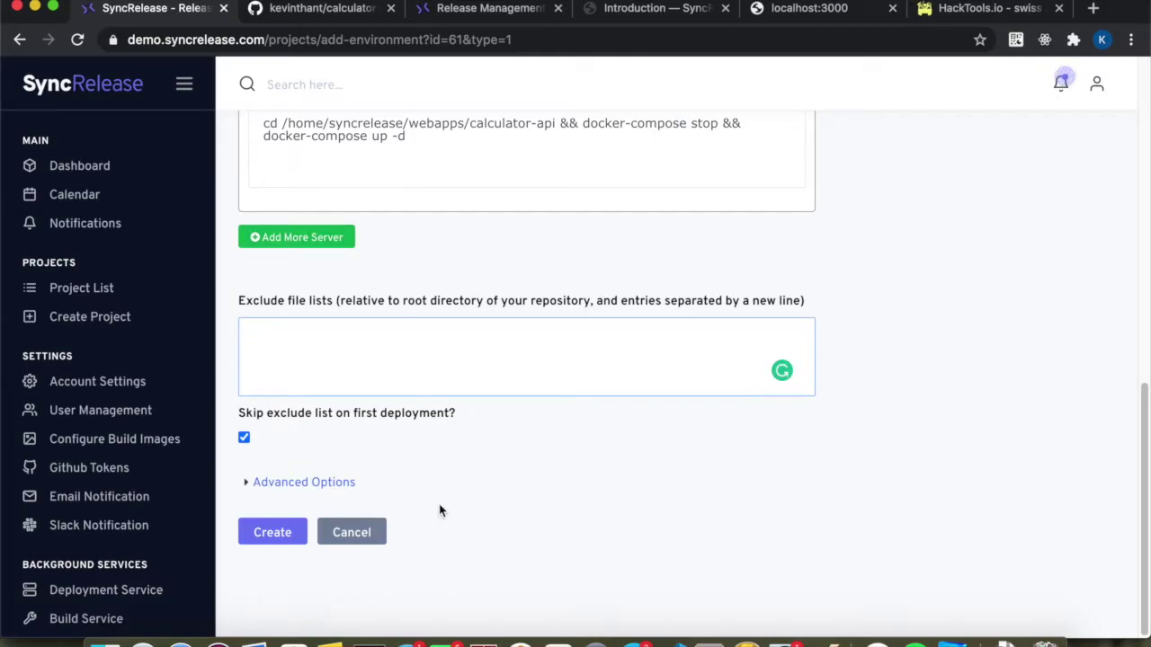
Expand the advanced options and choose NodeJs as the build image.
{"action": "left_click", "coordinate": [276, 481]}
{"action": "scroll", "coordinate": [276, 483], "scroll_direction": "down", "scroll_amount": 4}
{"action": "scroll", "coordinate": [276, 483], "scroll_direction": "up", "scroll_amount": 1}
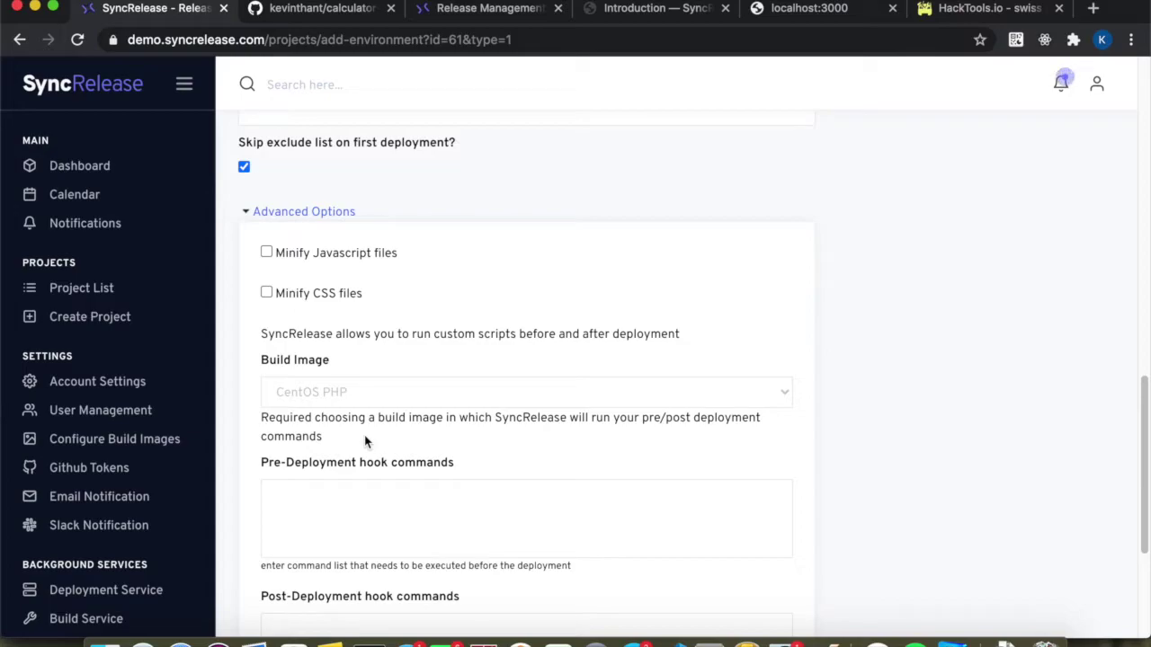
{"action": "left_click", "coordinate": [341, 395]}
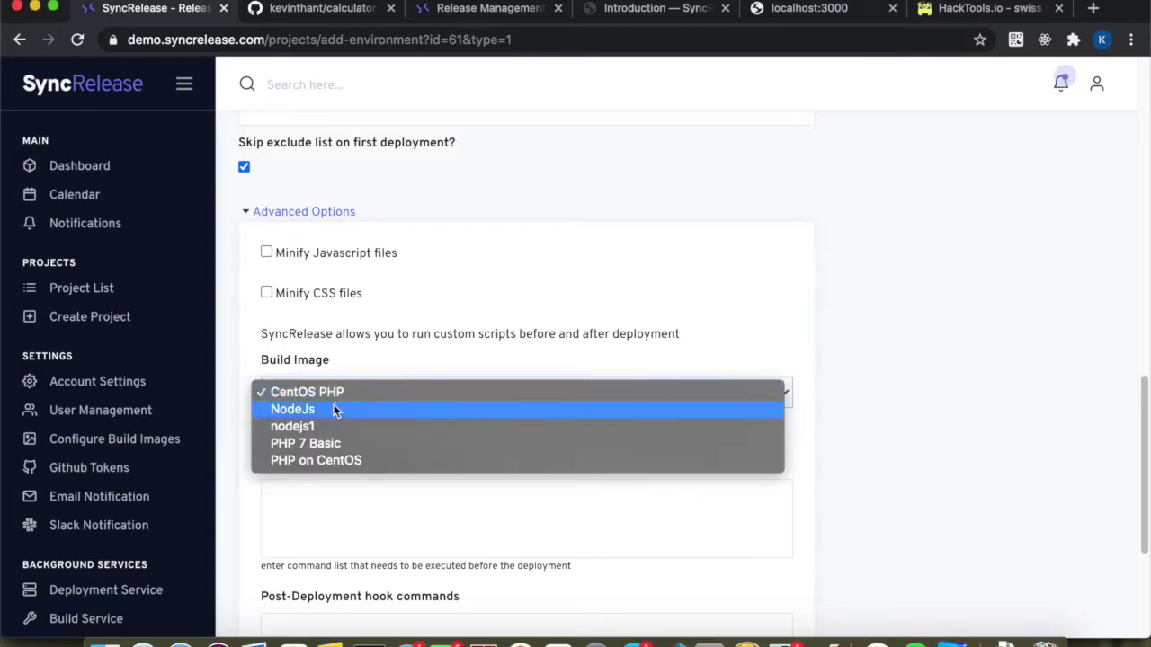
{"action": "left_click", "coordinate": [330, 409]}
Enter 'yarn install --production' as the pre-deployment hook command.
{"action": "left_click", "coordinate": [288, 490]}
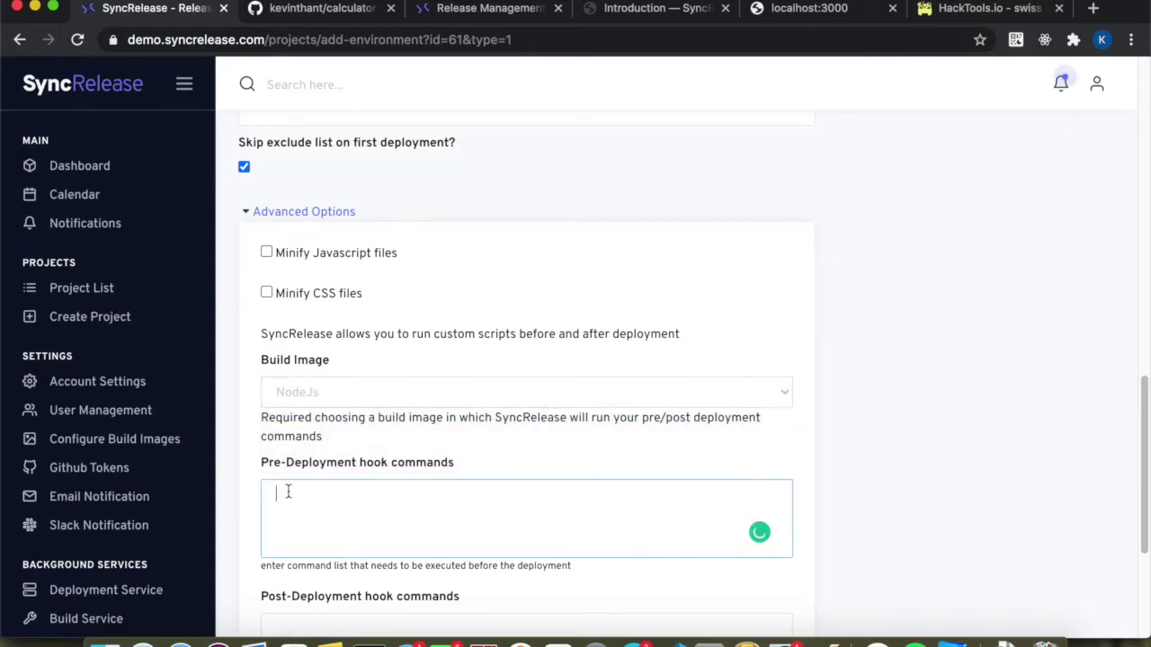
{"action": "scroll", "coordinate": [288, 491], "scroll_direction": "down", "scroll_amount": 3}
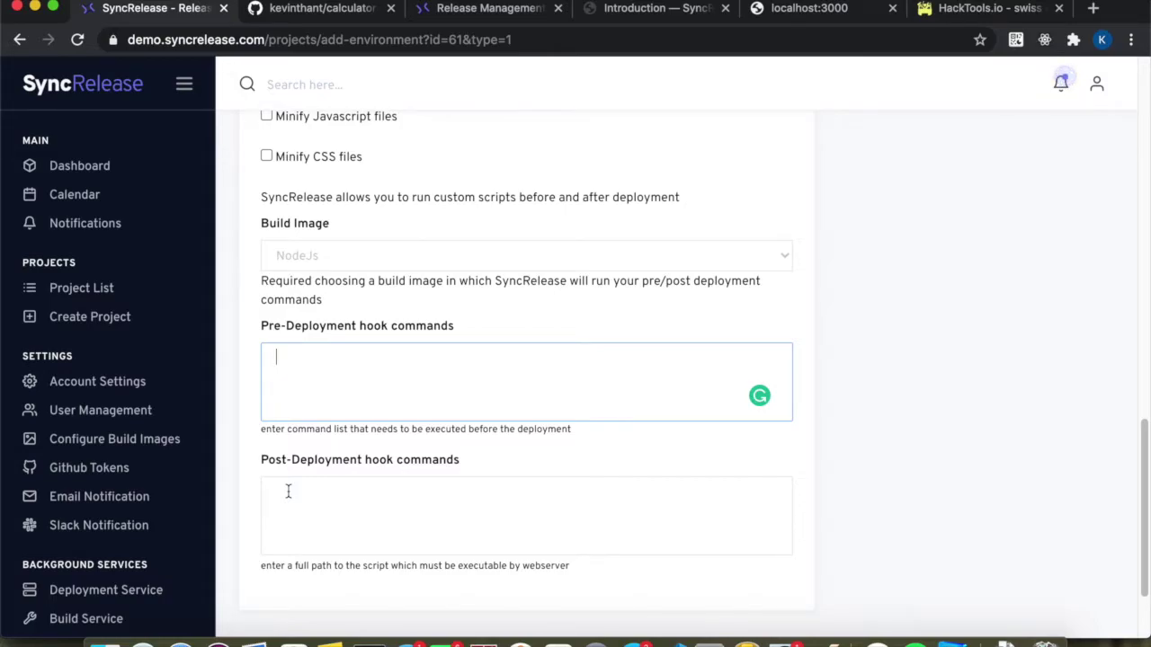
{"action": "type", "text": "yarn oinsta"}
{"action": "key", "text": "BackSpace"}
{"action": "key", "text": "BackSpace"}
{"action": "key", "text": "BackSpace"}
{"action": "key", "text": "BackSpace"}
{"action": "key", "text": "BackSpace"}
{"action": "key", "text": "BackSpace"}
{"action": "type", "text": "ista"}
{"action": "key", "text": "BackSpace"}
{"action": "key", "text": "BackSpace"}
{"action": "key", "text": "BackSpace"}
{"action": "type", "text": "nst"}
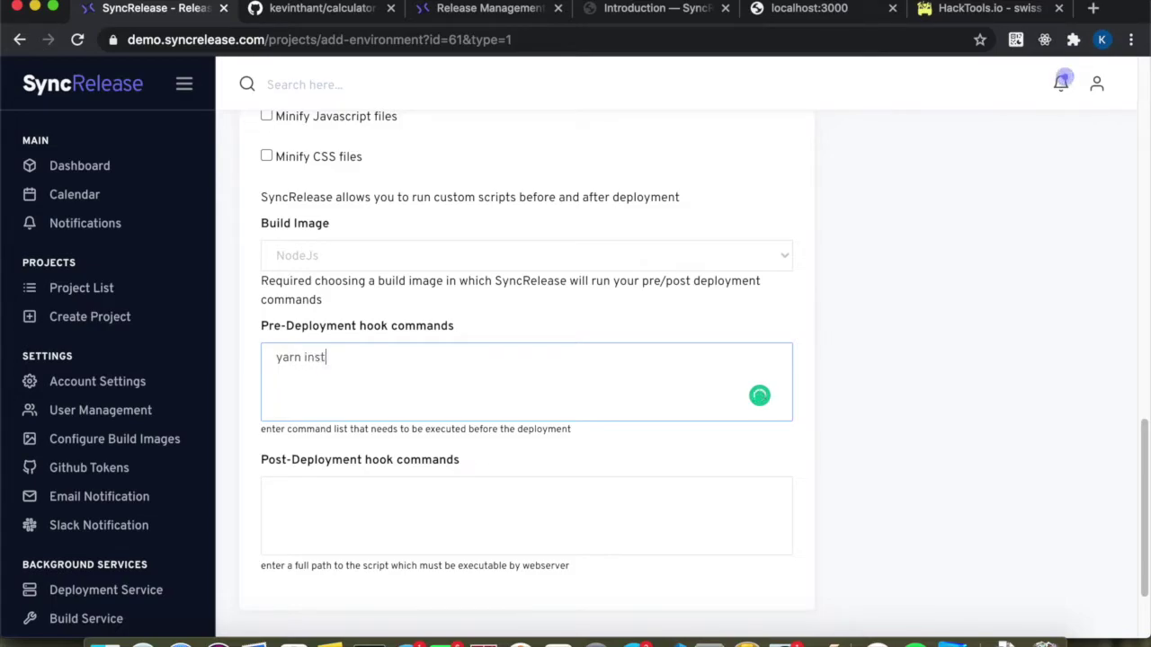
{"action": "type", "text": "all --production"}
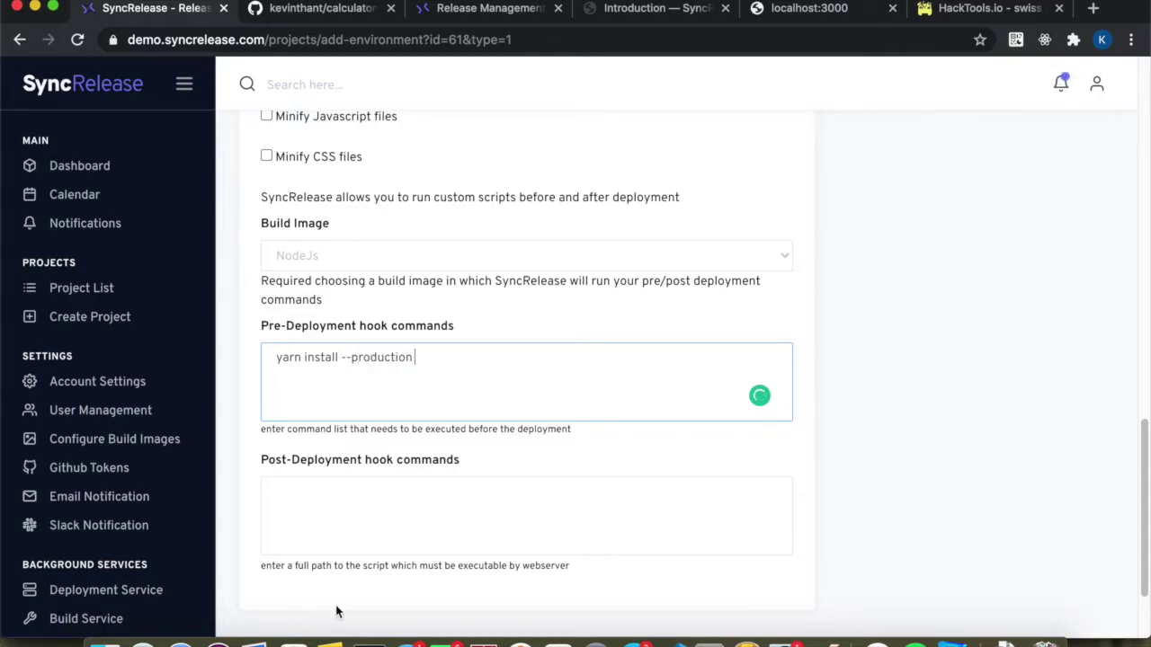
Confirm NodeJs is still the build image and create the Production environment.
{"action": "scroll", "coordinate": [342, 608], "scroll_direction": "down", "scroll_amount": 2}
{"action": "scroll", "coordinate": [337, 612], "scroll_direction": "up", "scroll_amount": 3}
{"action": "scroll", "coordinate": [337, 612], "scroll_direction": "up", "scroll_amount": 1}
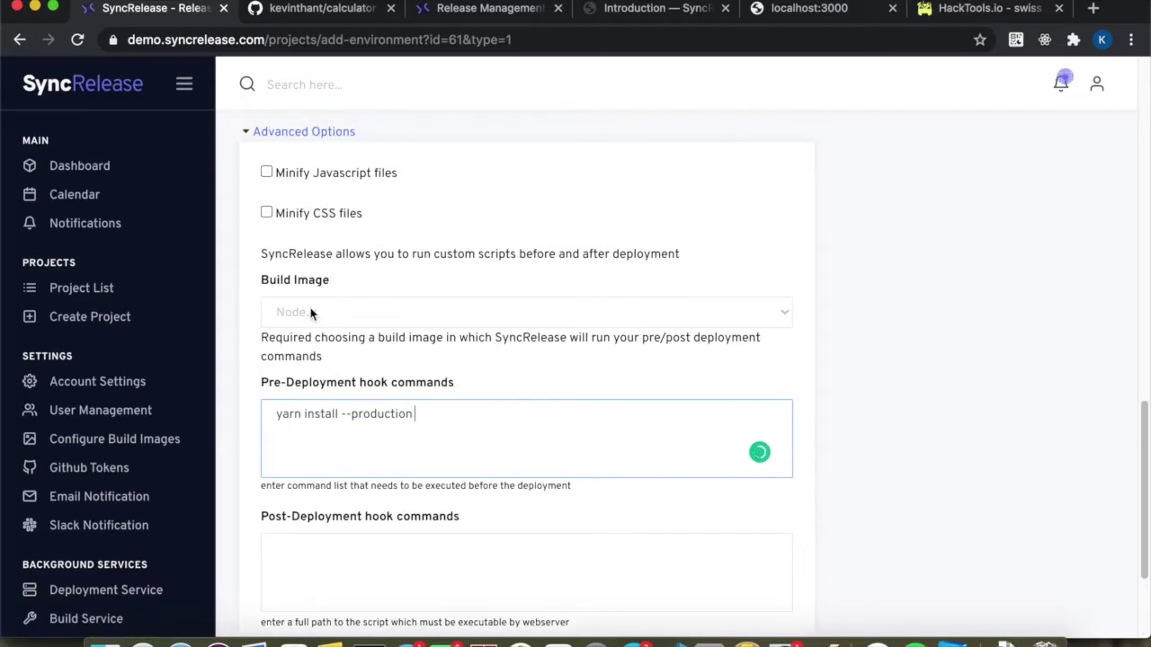
{"action": "left_click", "coordinate": [309, 312]}
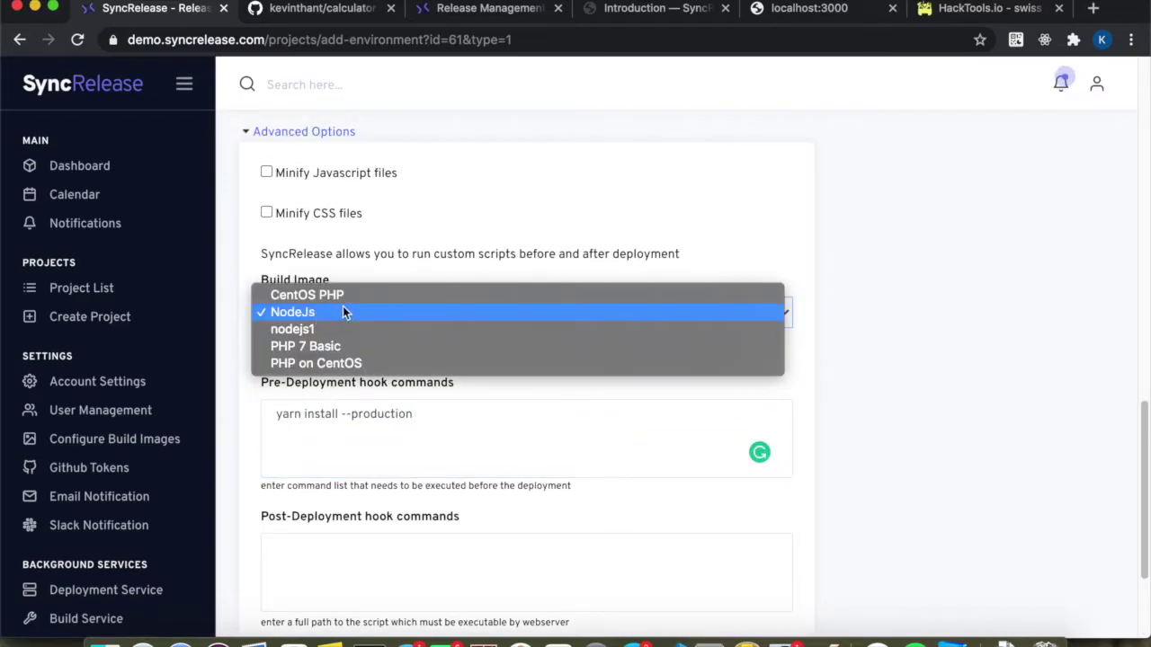
{"action": "left_click", "coordinate": [381, 277]}
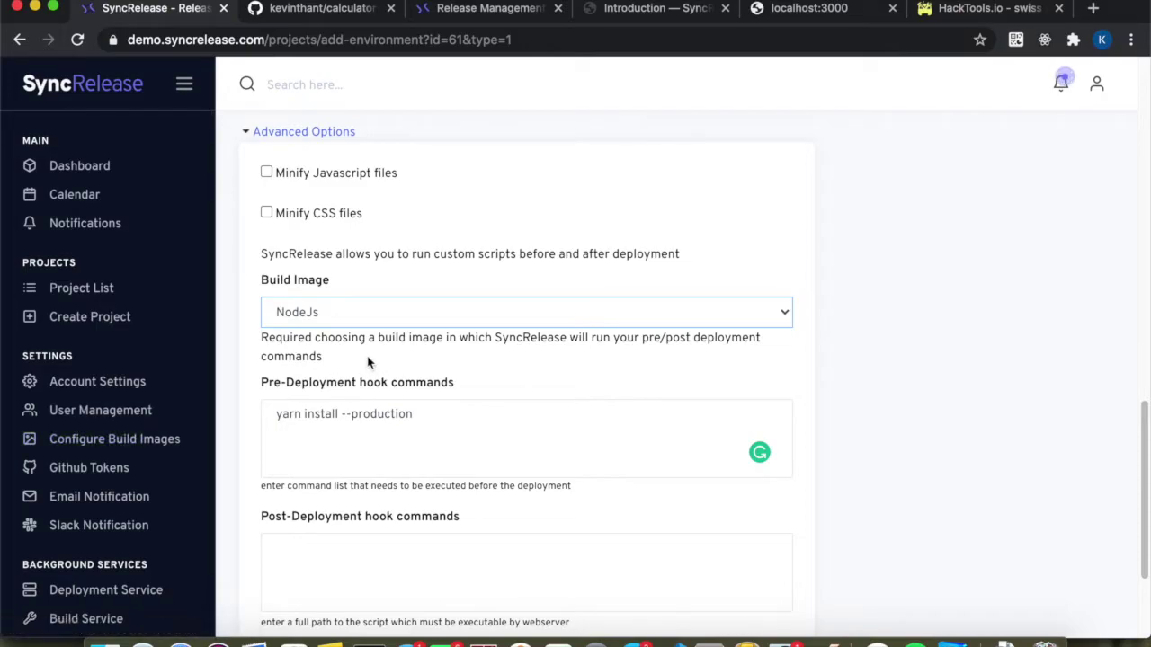
{"action": "left_click", "coordinate": [305, 322]}
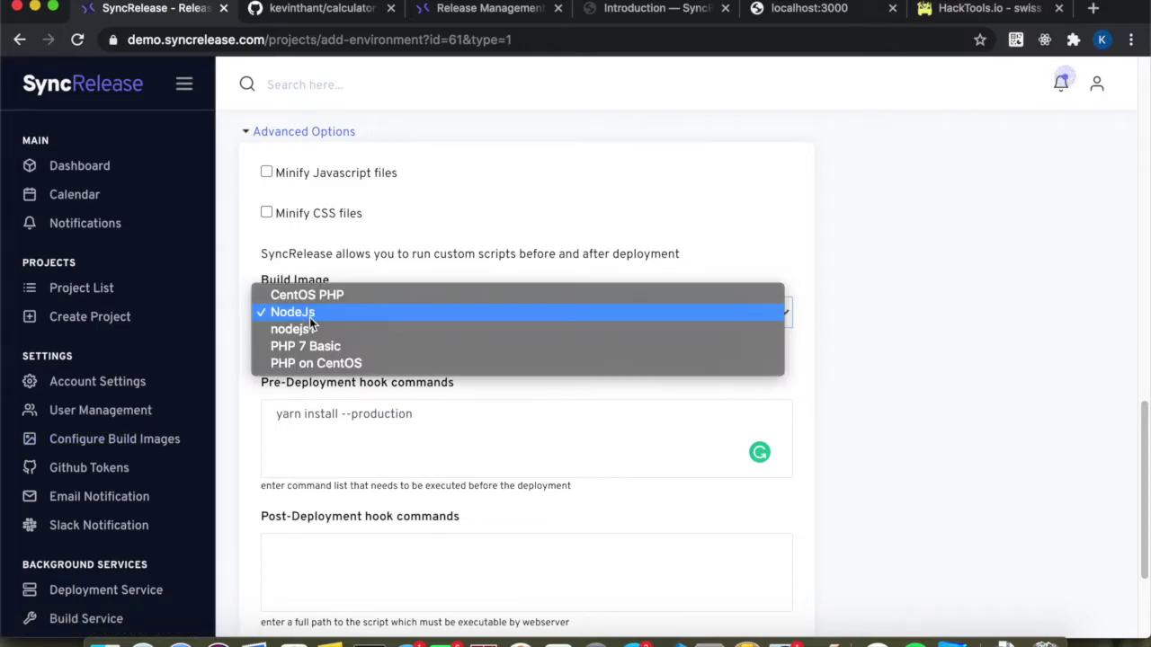
{"action": "left_click", "coordinate": [389, 257]}
{"action": "scroll", "coordinate": [392, 401], "scroll_direction": "down", "scroll_amount": 3}
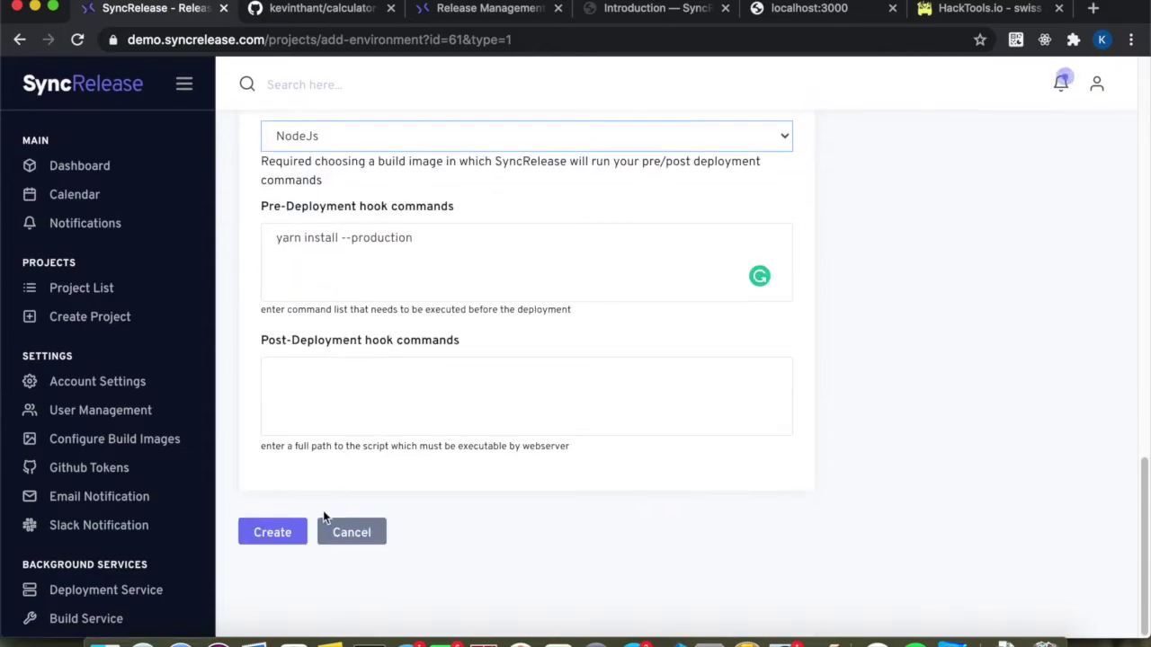
{"action": "left_click", "coordinate": [281, 530]}
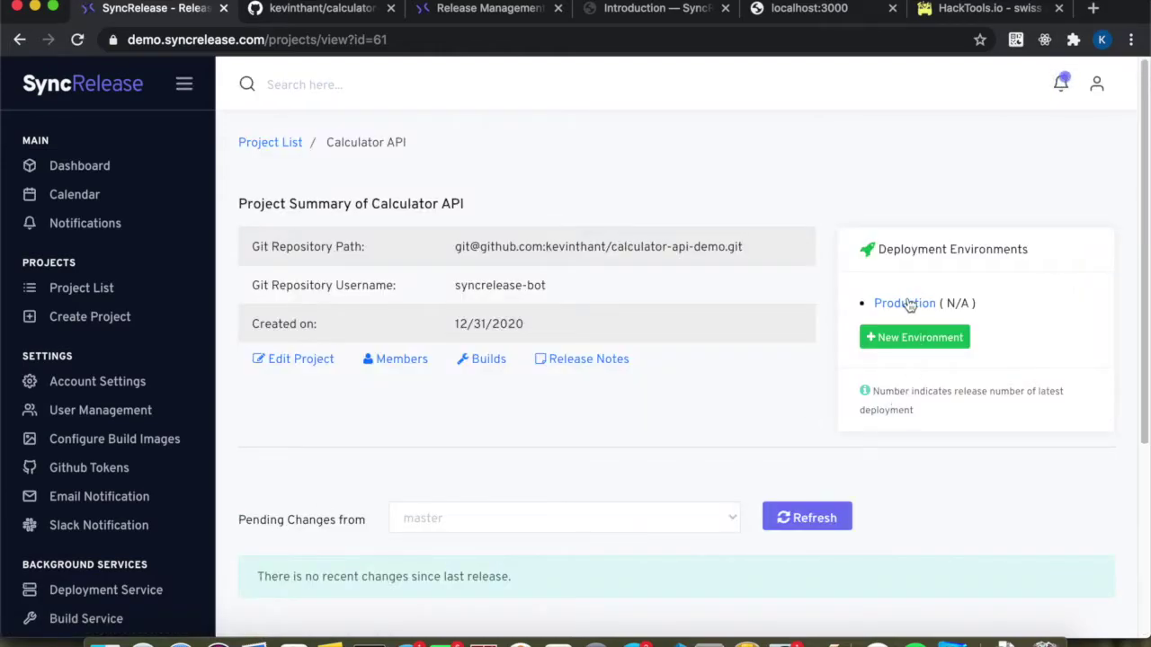
Open the Production environment from the project's Deployment Environments list.
{"action": "scroll", "coordinate": [632, 549], "scroll_direction": "down", "scroll_amount": 3}
{"action": "scroll", "coordinate": [632, 551], "scroll_direction": "up", "scroll_amount": 3}
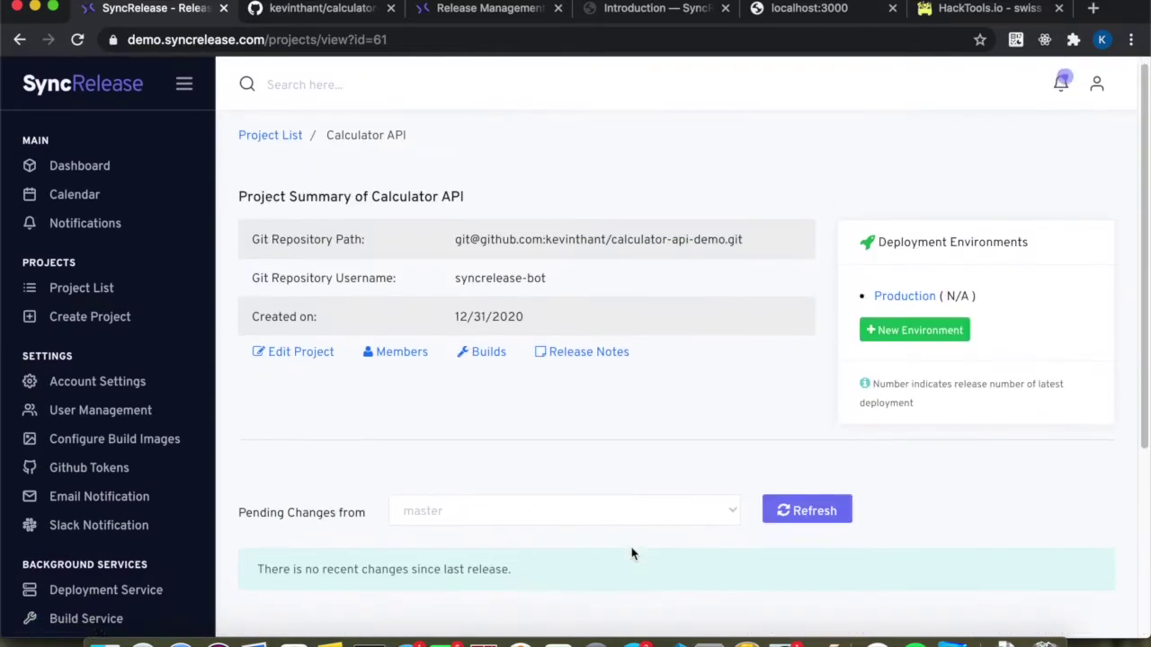
{"action": "scroll", "coordinate": [588, 538], "scroll_direction": "down", "scroll_amount": 3}
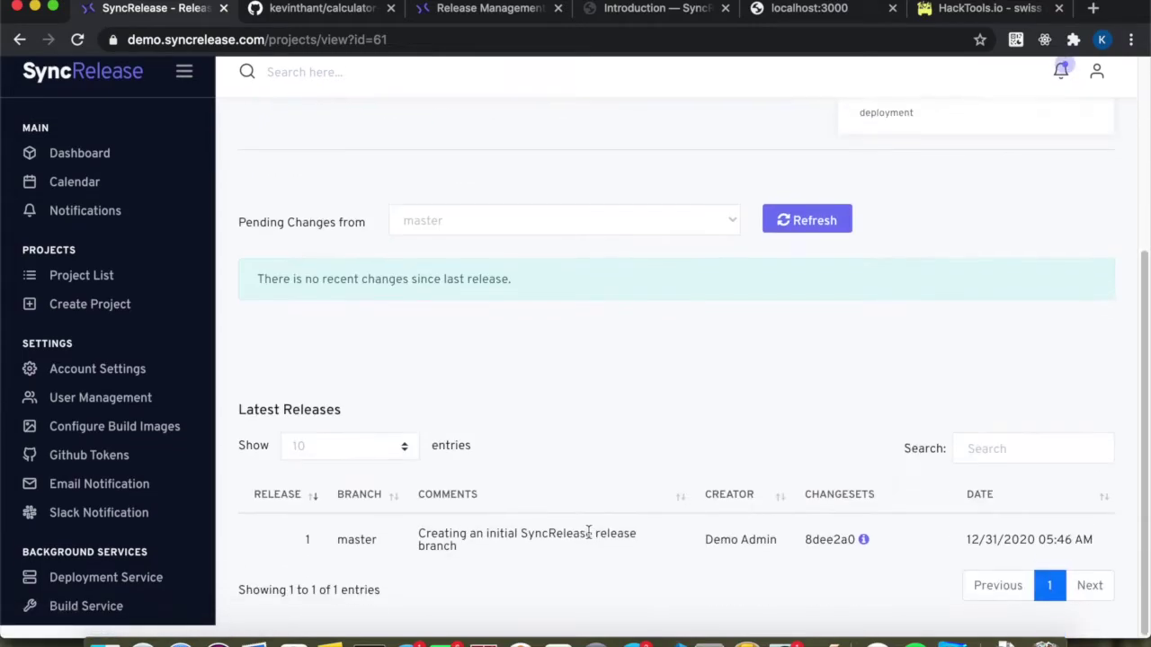
{"action": "scroll", "coordinate": [693, 482], "scroll_direction": "up", "scroll_amount": 2}
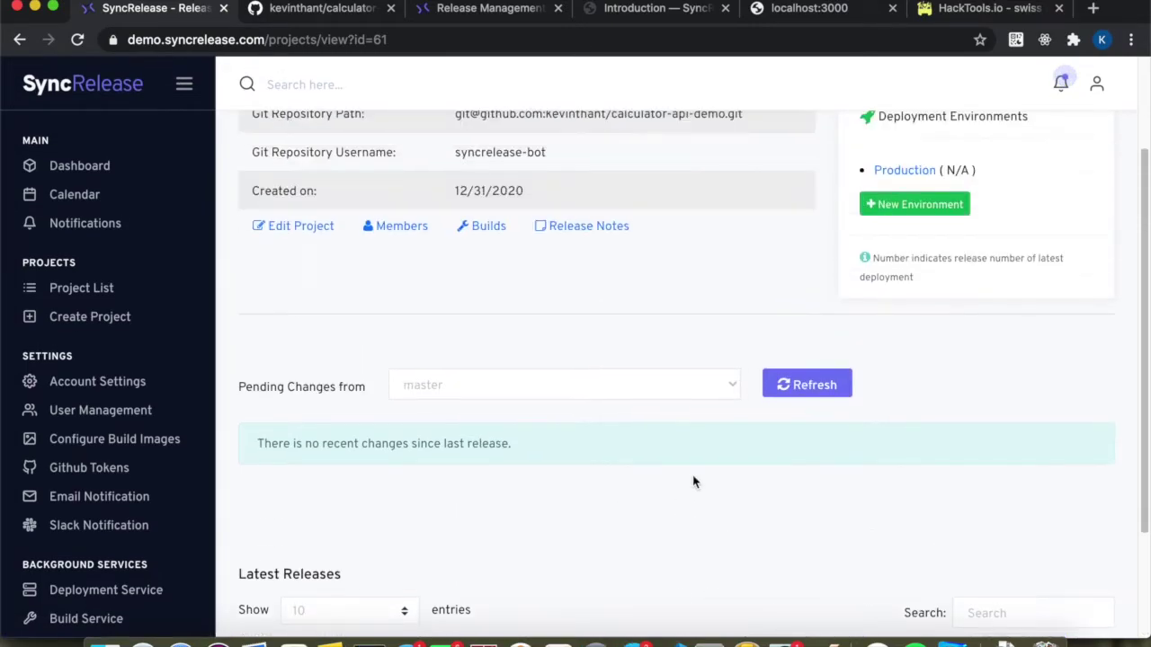
{"action": "scroll", "coordinate": [693, 482], "scroll_direction": "down", "scroll_amount": 2}
{"action": "scroll", "coordinate": [563, 506], "scroll_direction": "up", "scroll_amount": 3}
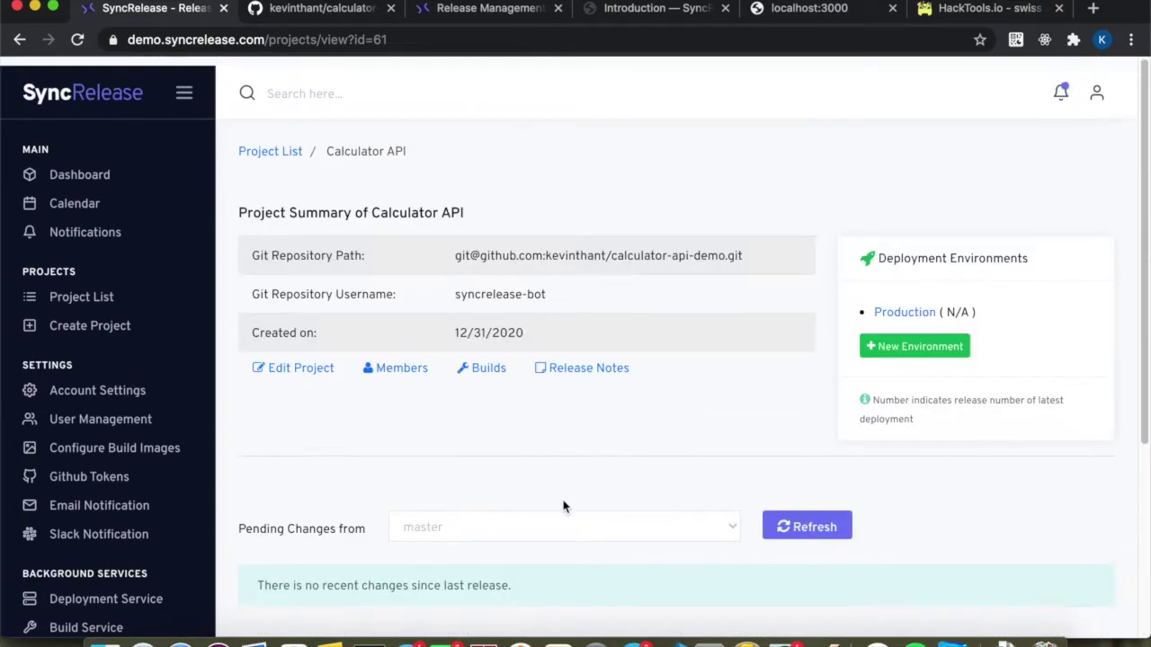
{"action": "left_click", "coordinate": [890, 307]}
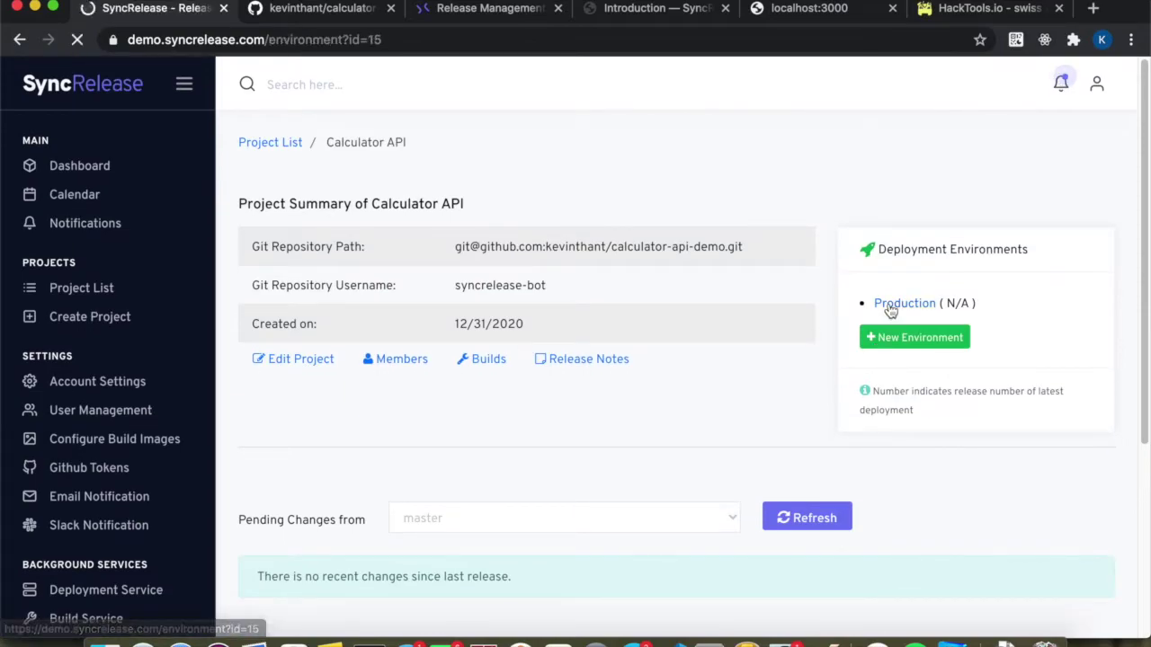
Push release 1 from the master branch to Production and wait for completion.
{"action": "scroll", "coordinate": [435, 504], "scroll_direction": "down", "scroll_amount": 3}
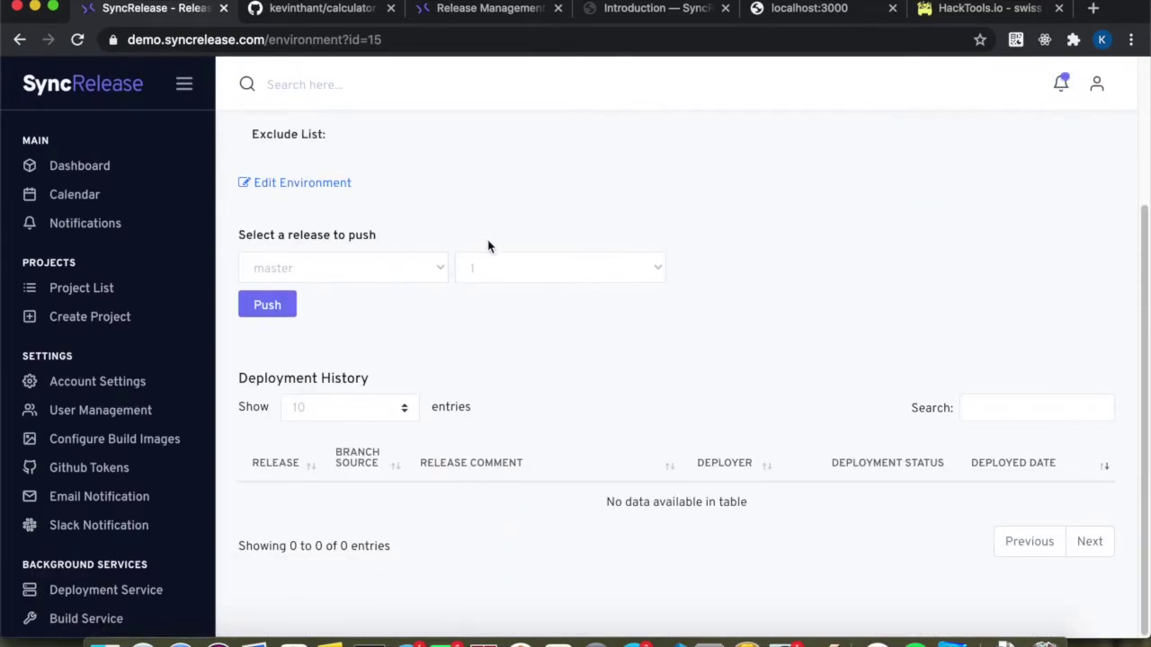
{"action": "left_click", "coordinate": [344, 266]}
{"action": "left_click", "coordinate": [344, 266]}
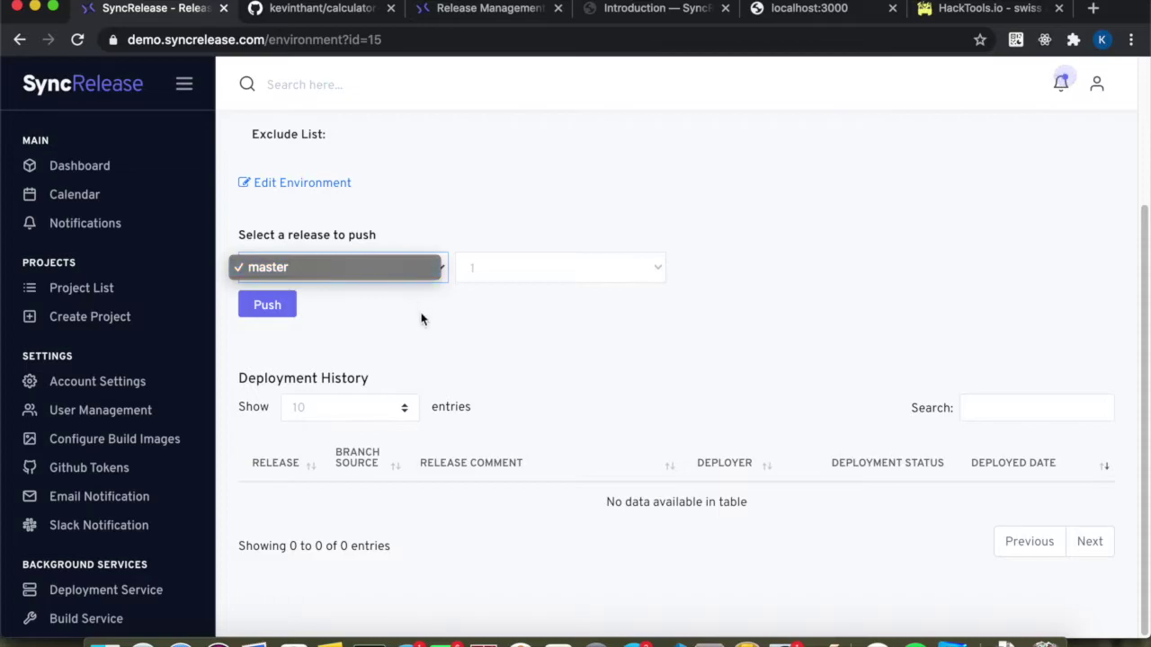
{"action": "left_click", "coordinate": [502, 270]}
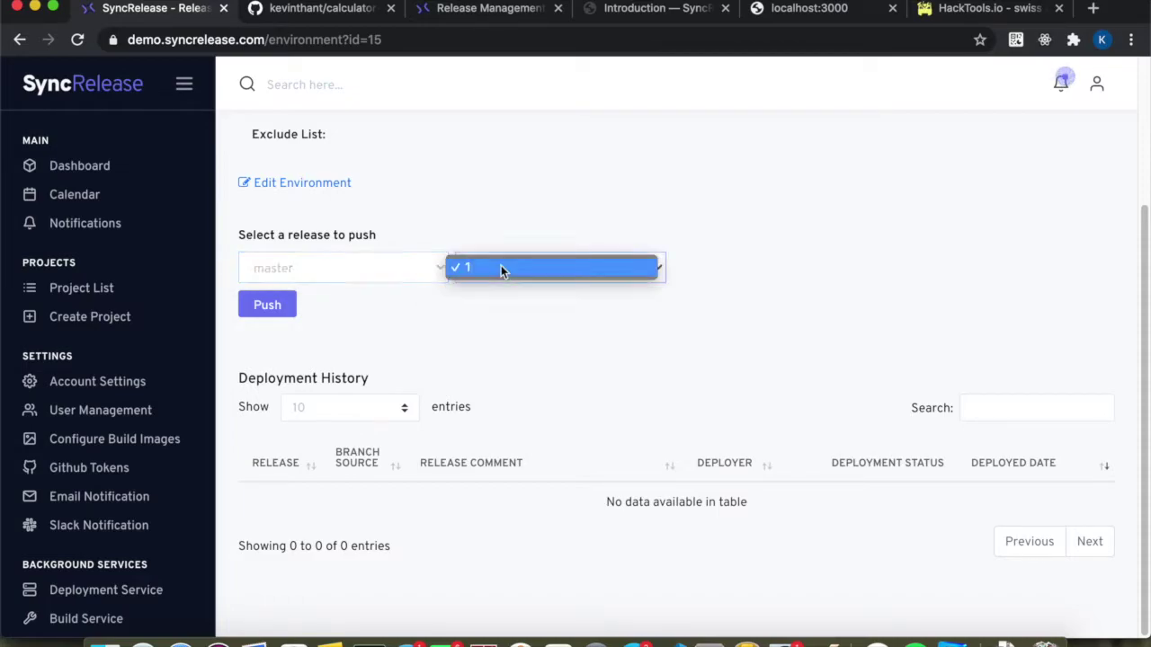
{"action": "left_click", "coordinate": [476, 225]}
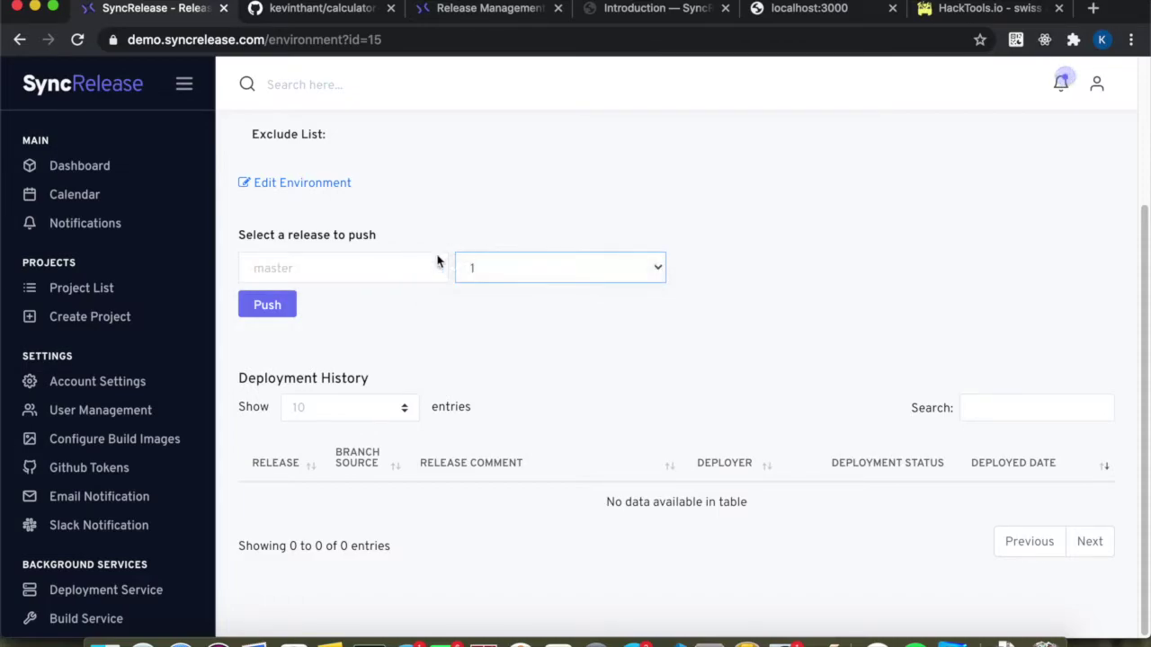
{"action": "left_click", "coordinate": [267, 307]}
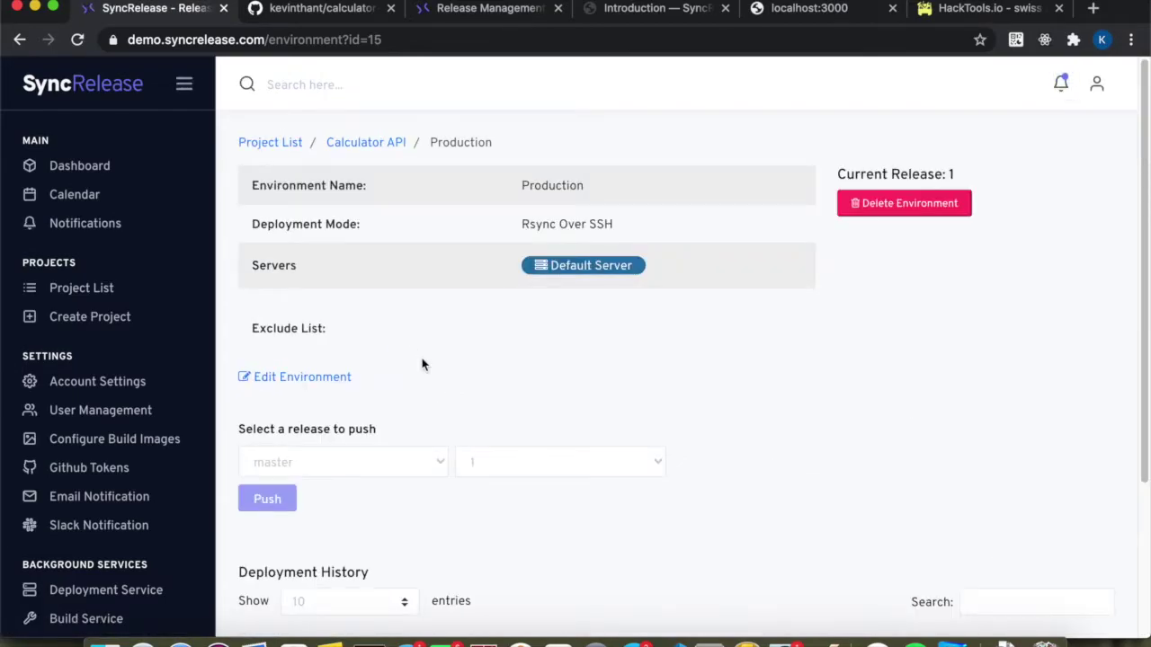
{"action": "scroll", "coordinate": [423, 364], "scroll_direction": "down", "scroll_amount": 5}
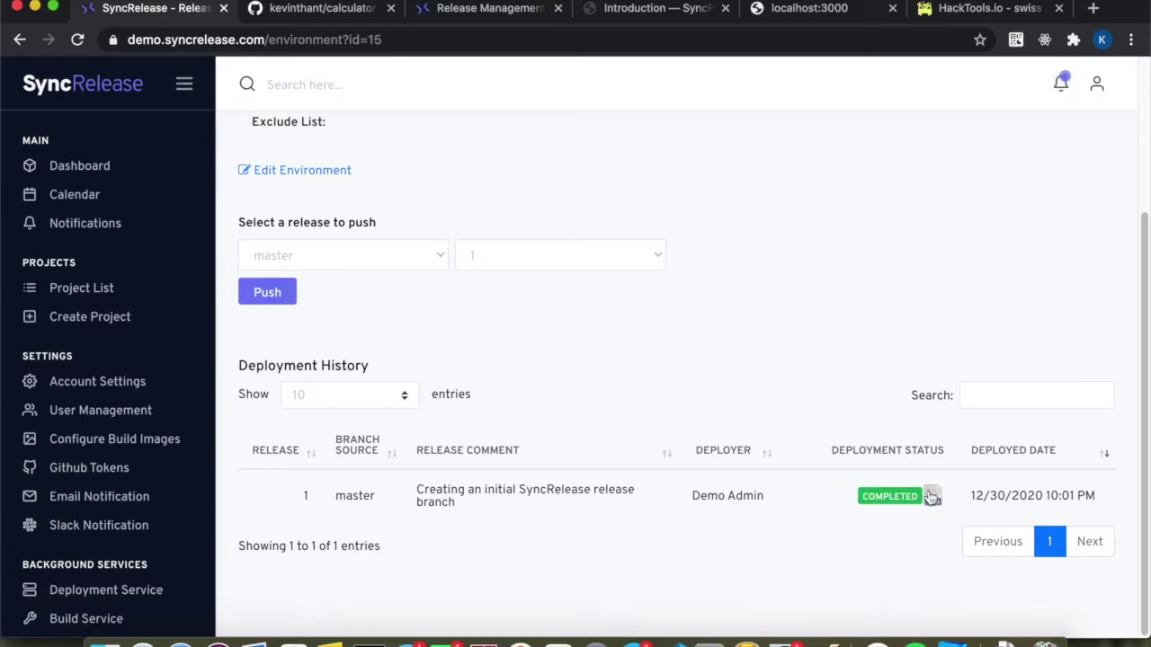
Review the completed deployment's build log, then close it.
{"action": "left_click", "coordinate": [933, 495]}
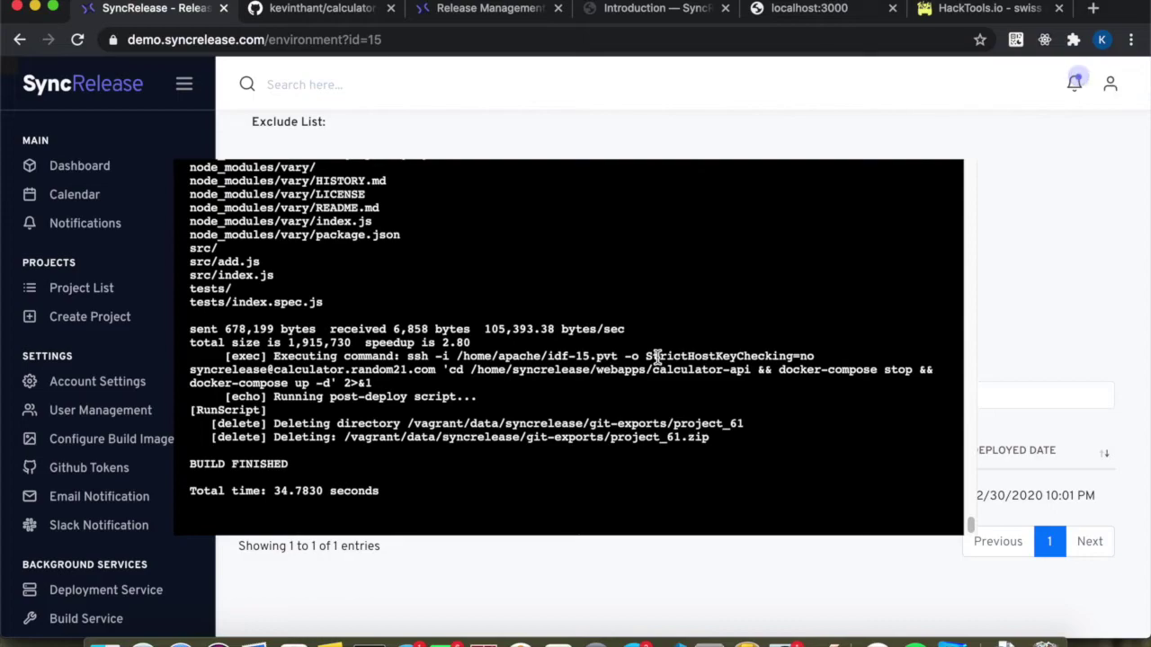
{"action": "scroll", "coordinate": [657, 357], "scroll_direction": "up", "scroll_amount": 4}
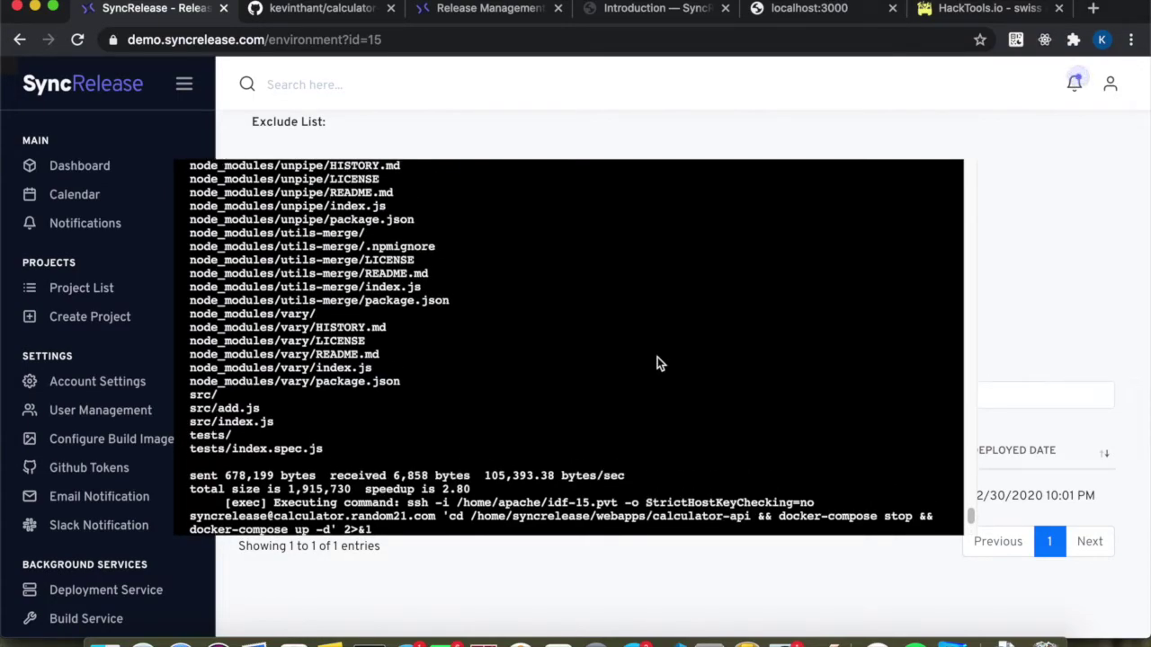
{"action": "scroll", "coordinate": [657, 357], "scroll_direction": "up", "scroll_amount": 5}
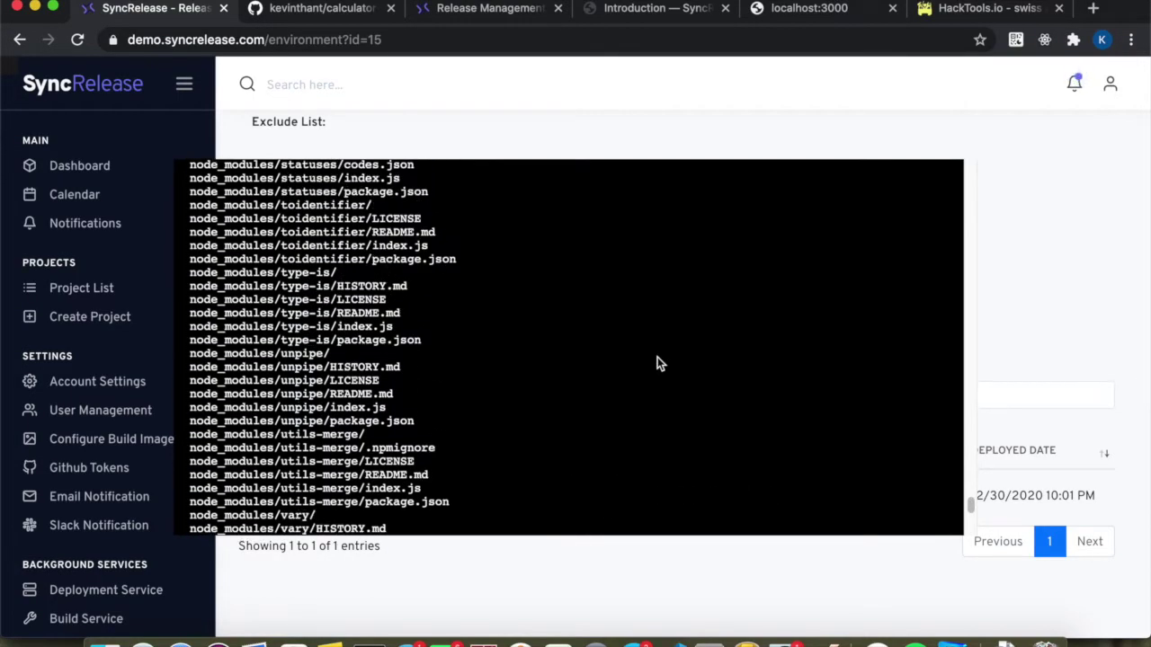
{"action": "left_click", "coordinate": [1027, 324]}
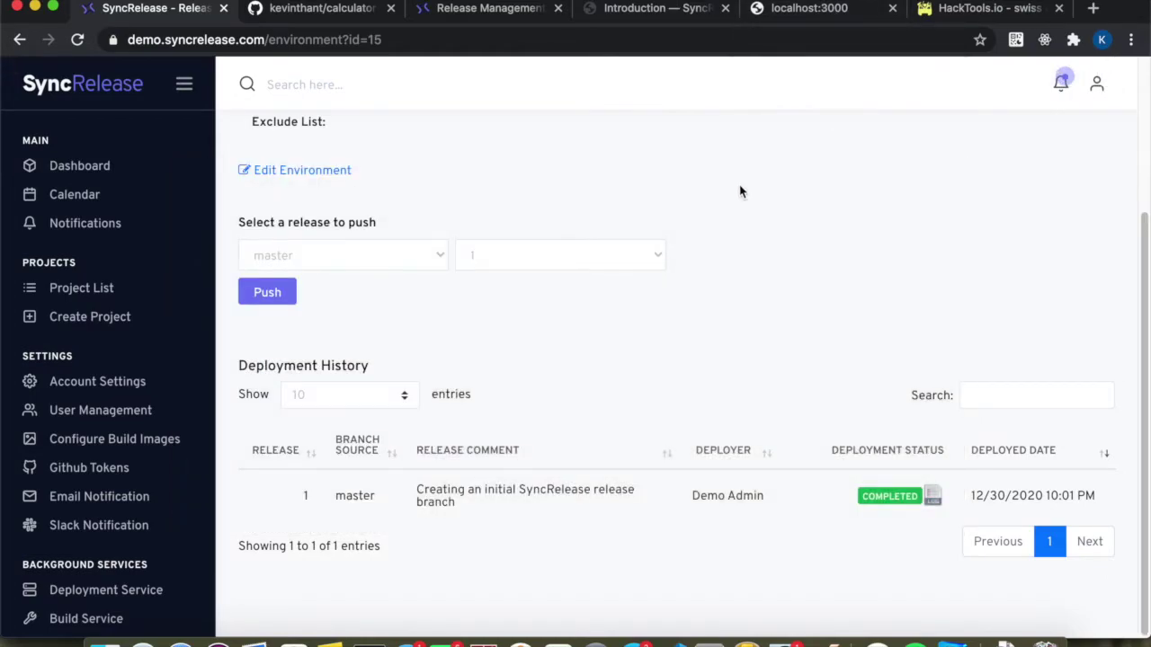
Copy the Default Server host calculator.random21.com and open a new browser tab.
{"action": "scroll", "coordinate": [372, 258], "scroll_direction": "up", "scroll_amount": 4}
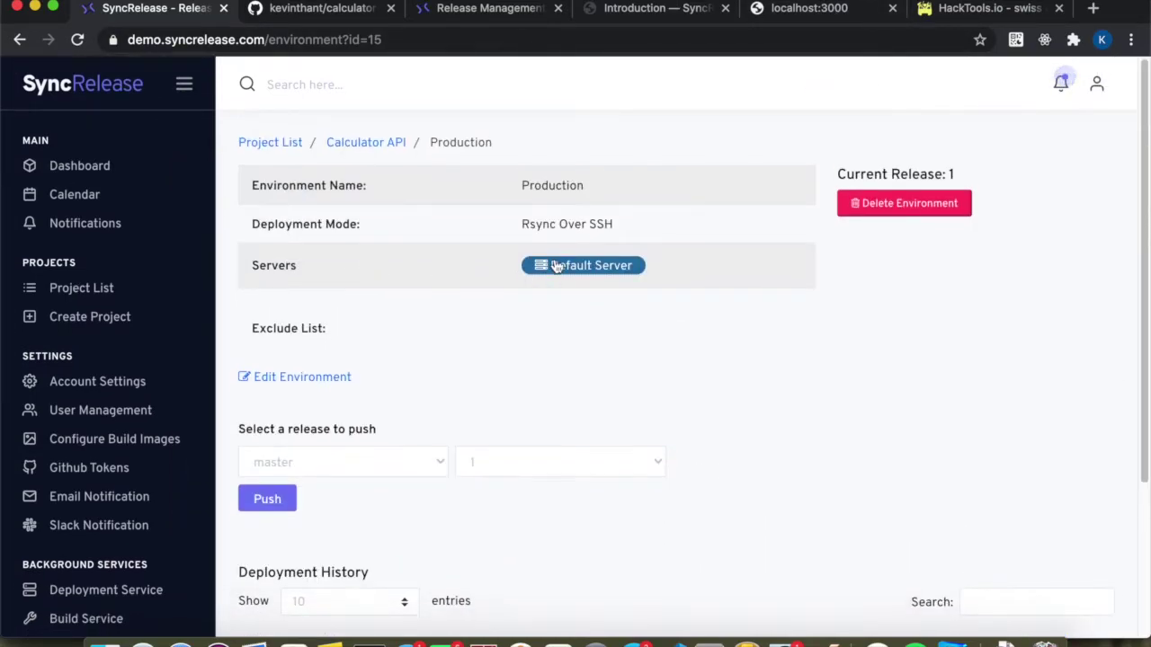
{"action": "left_click", "coordinate": [553, 270]}
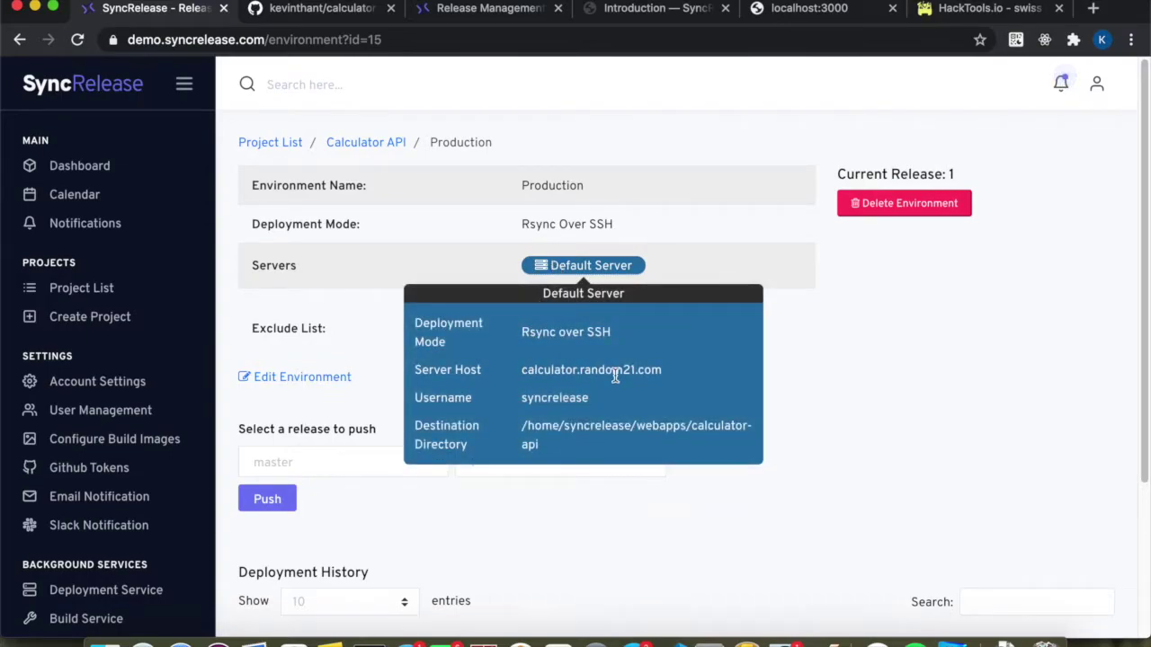
{"action": "left_click_drag", "start_coordinate": [662, 369], "coordinate": [527, 376]}
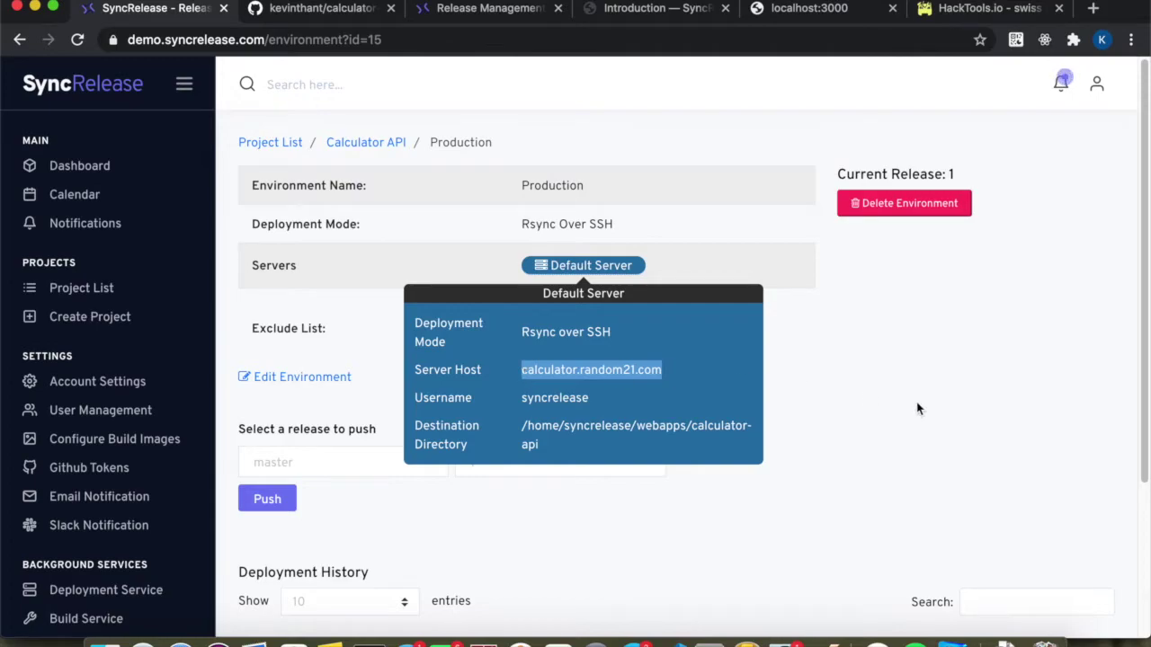
{"action": "left_click", "coordinate": [921, 402]}
{"action": "left_click", "coordinate": [1091, 9]}
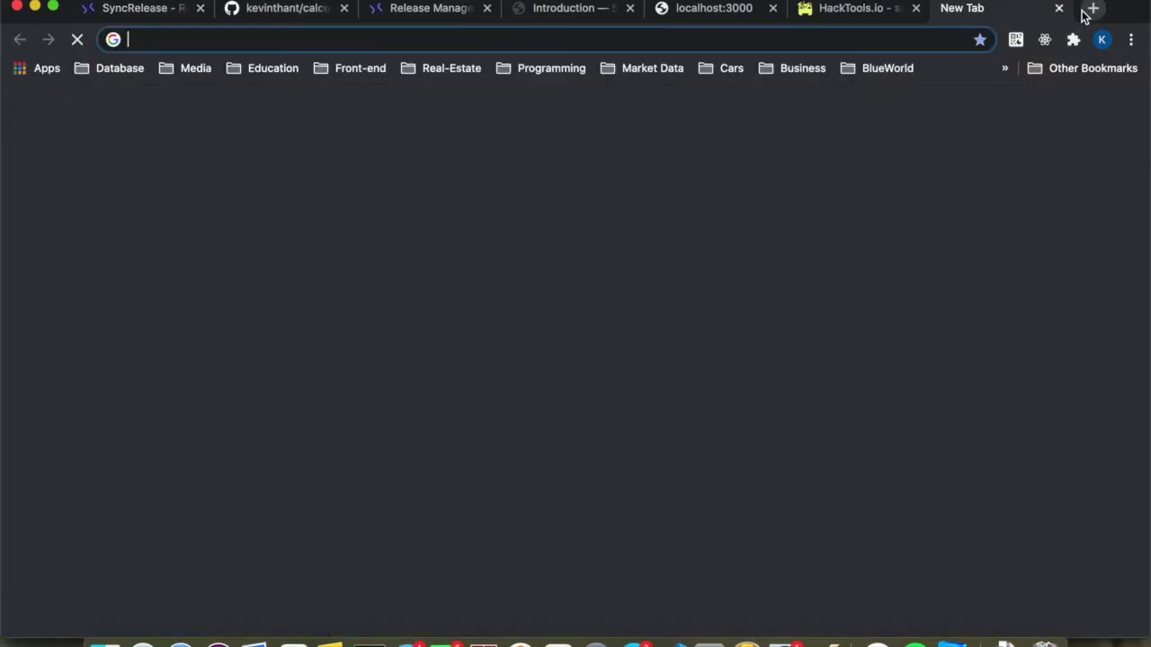
Load calculator.random21.com in Chrome to view the Calculator API page.
{"action": "type", "text": "calculator.random21.com"}
{"action": "key", "text": "Return"}
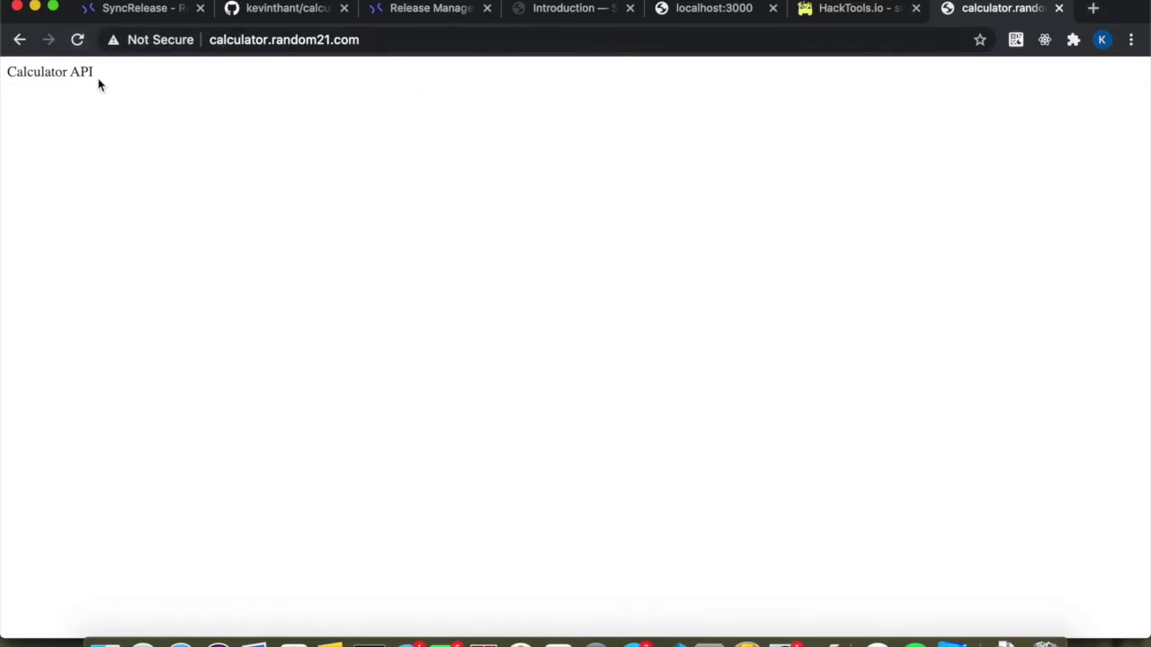
{"action": "left_click_drag", "start_coordinate": [94, 80], "coordinate": [3, 77]}
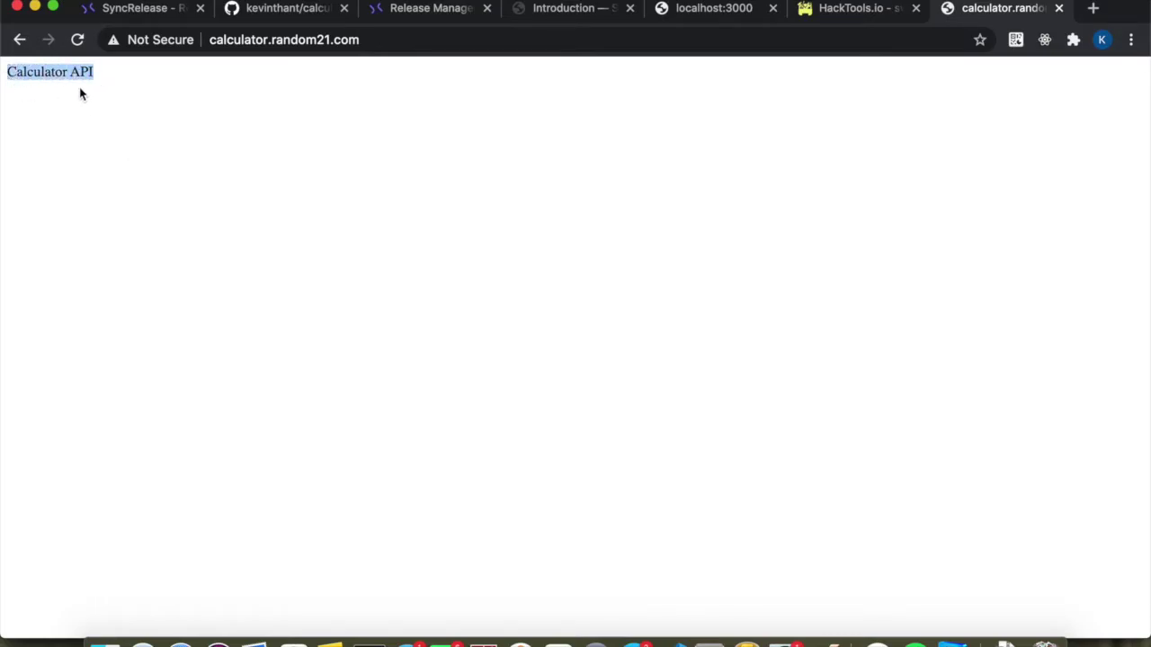
Request /sum?a=1&b=2 on the production site, which answers Cannot GET /sum.
{"action": "left_click", "coordinate": [367, 40]}
{"action": "left_click", "coordinate": [367, 40]}
{"action": "type", "text": "/sum"}
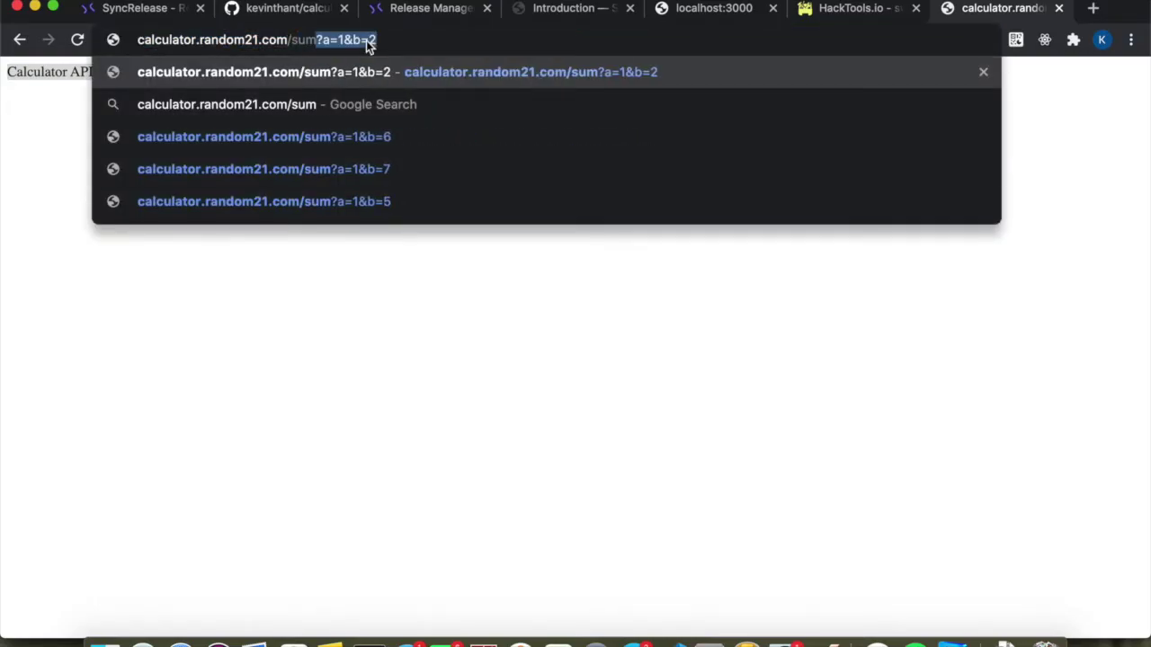
{"action": "key", "text": "Return"}
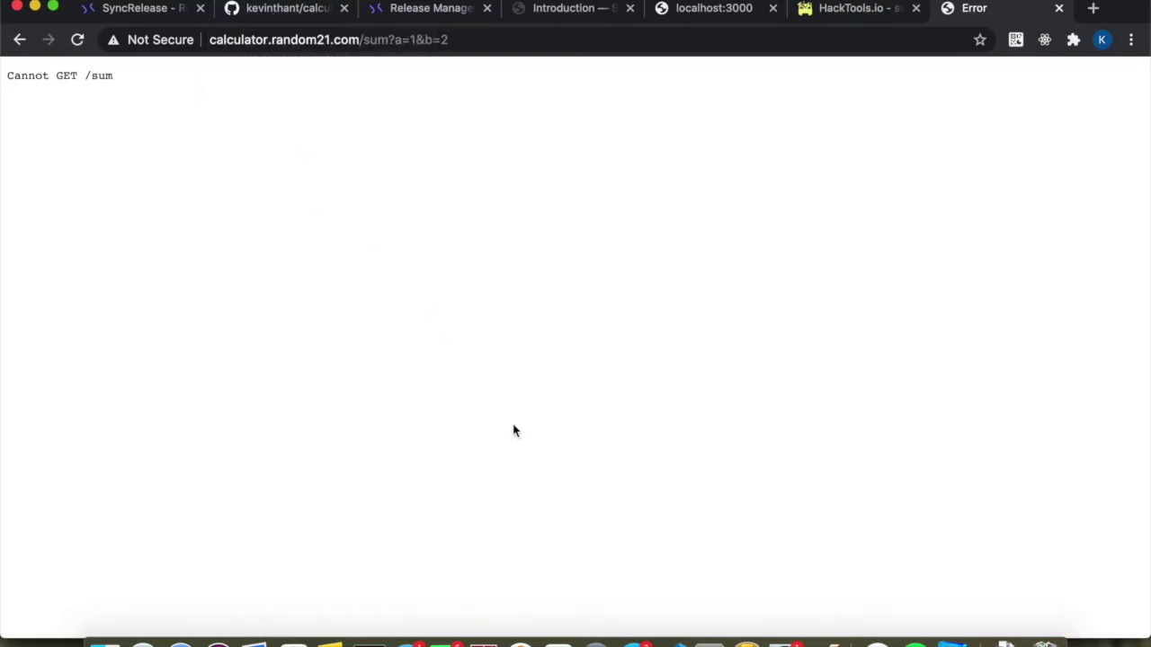
{"action": "left_click", "coordinate": [679, 644]}
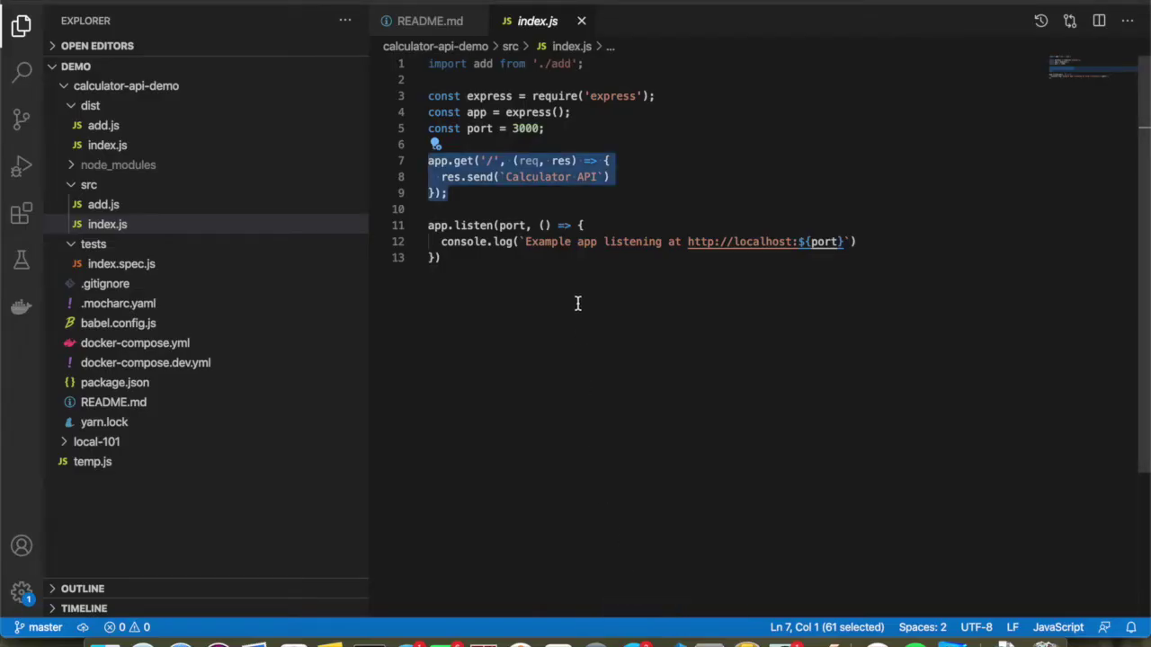
Copy the app.get('/sum') route code from temp.js.
{"action": "left_click", "coordinate": [499, 194]}
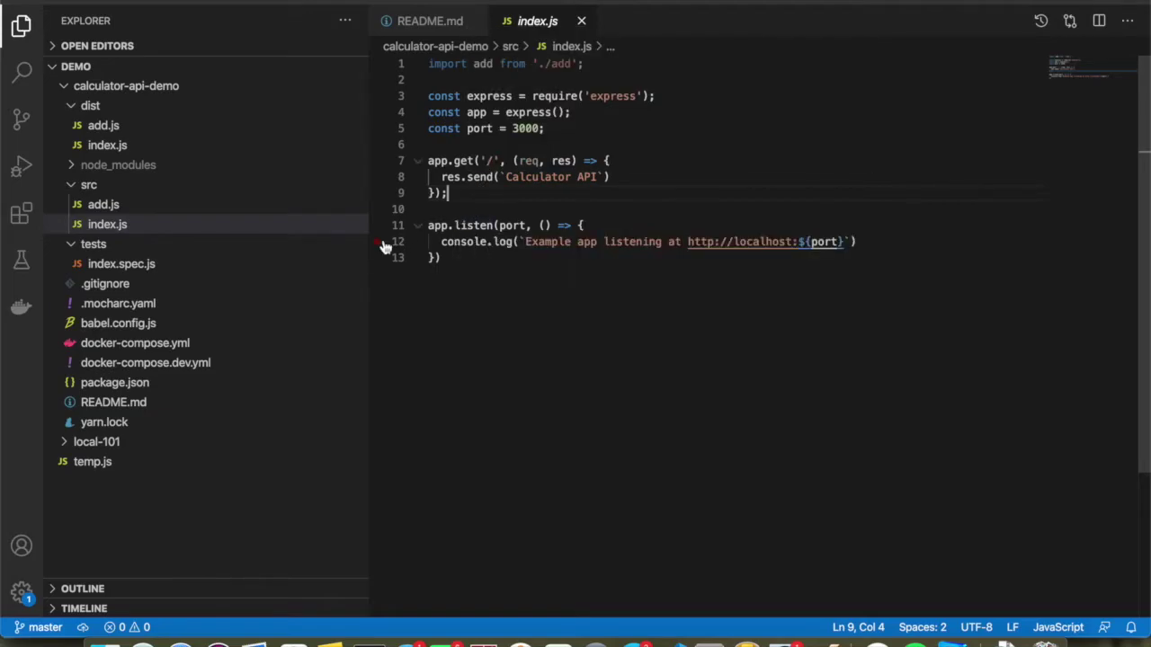
{"action": "left_click", "coordinate": [90, 462]}
{"action": "left_click_drag", "start_coordinate": [429, 145], "coordinate": [415, 63]}
{"action": "key", "text": "super+c"}
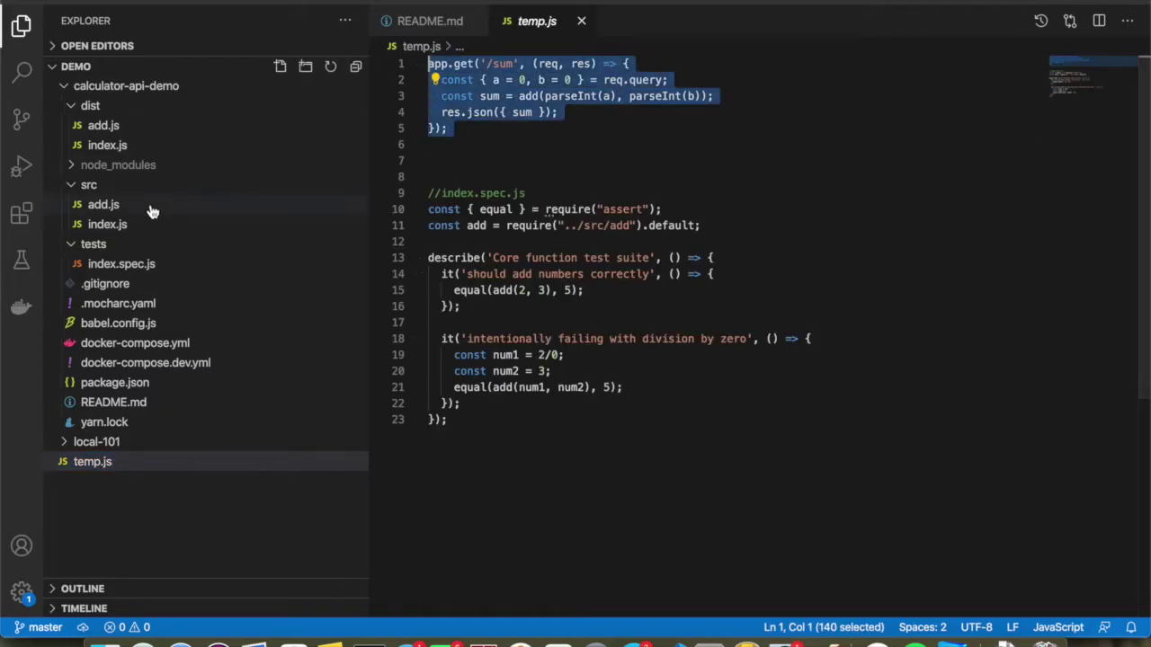
Paste the /sum route after the root route in src/index.js and save the file.
{"action": "left_click", "coordinate": [112, 224]}
{"action": "left_click", "coordinate": [453, 200]}
{"action": "key", "text": "Return"}
{"action": "key", "text": "Return"}
{"action": "key", "text": "super+v"}
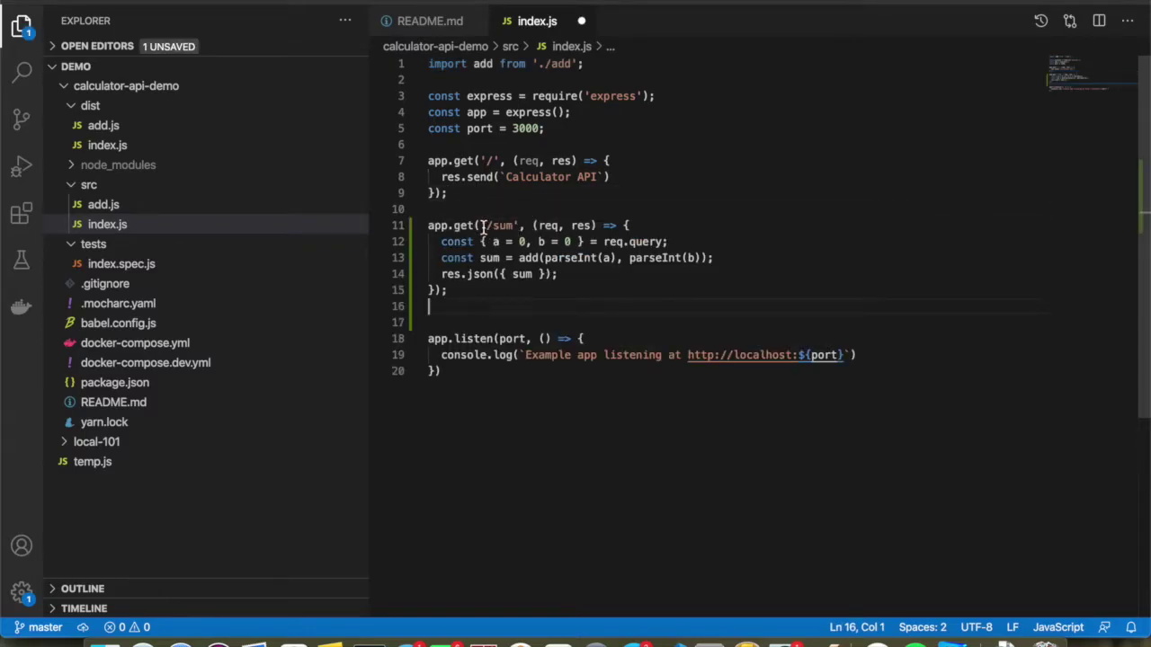
{"action": "left_click_drag", "start_coordinate": [486, 225], "coordinate": [514, 224]}
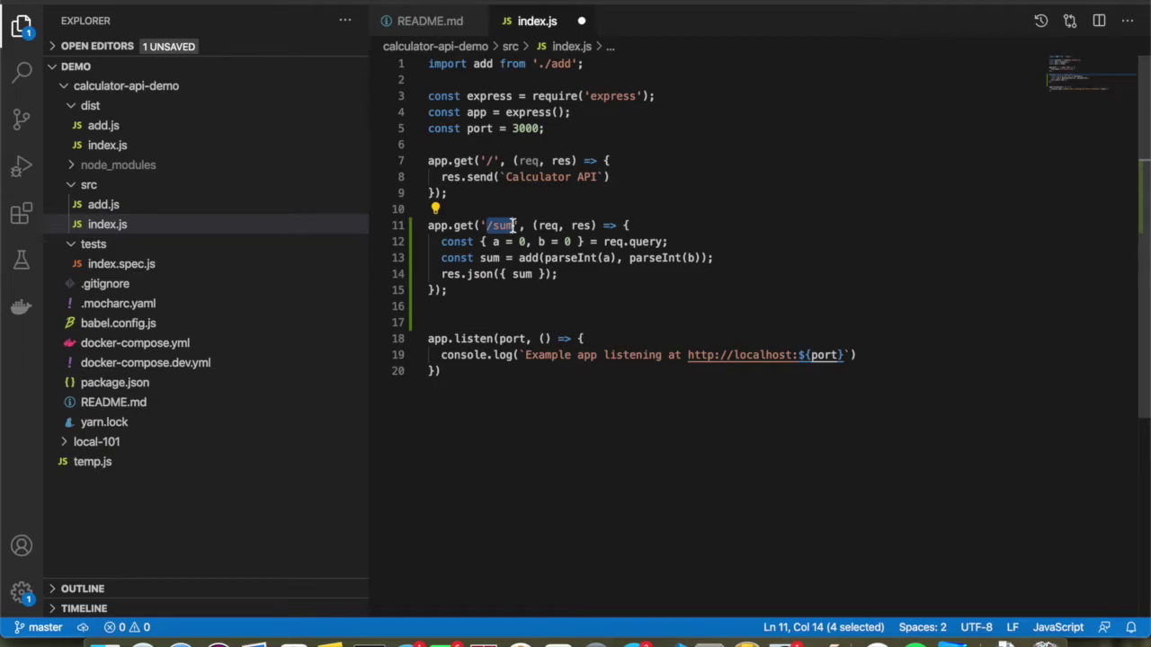
{"action": "left_click", "coordinate": [604, 242]}
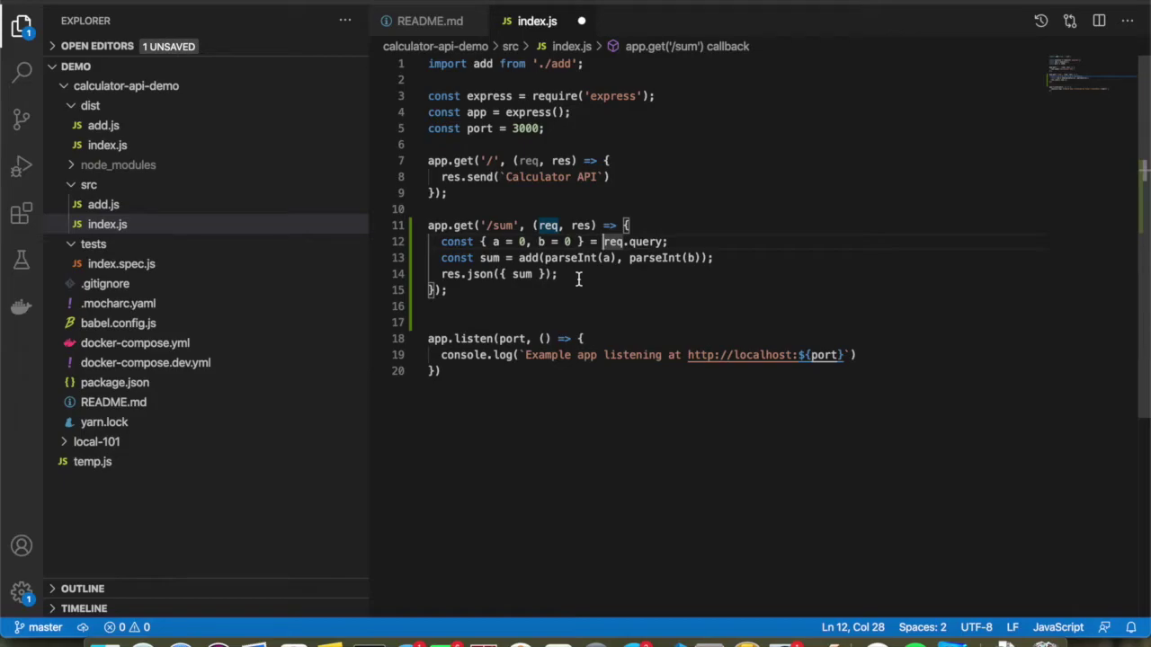
{"action": "left_click", "coordinate": [520, 302]}
{"action": "key", "text": "super+s"}
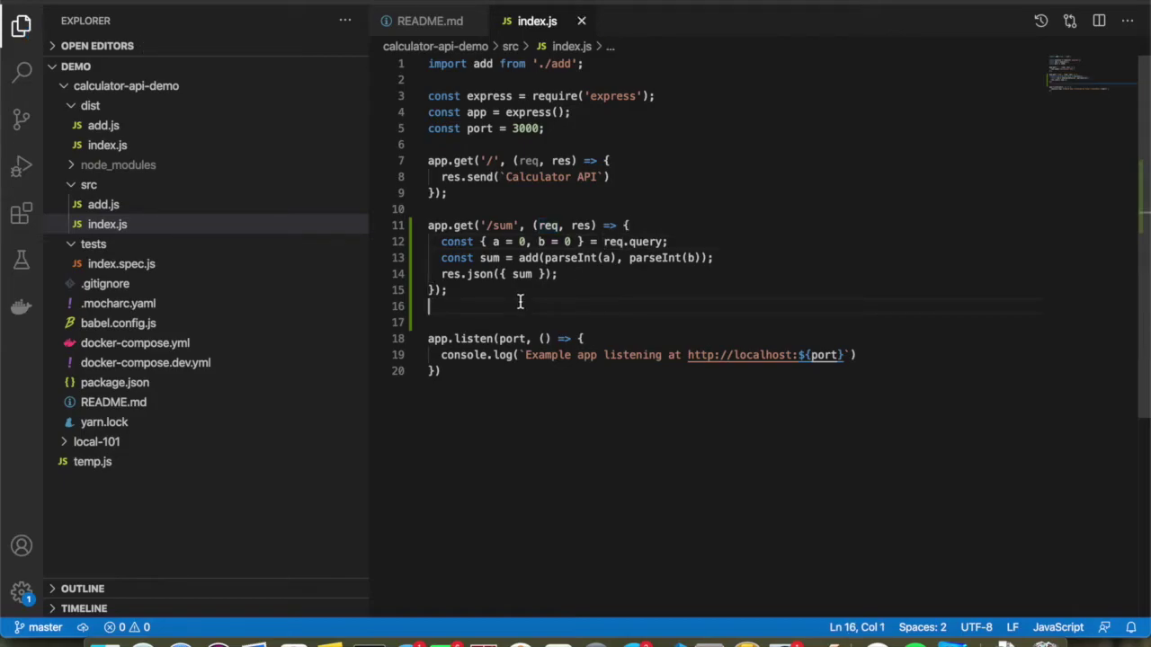
{"action": "key", "text": "super+Tab"}
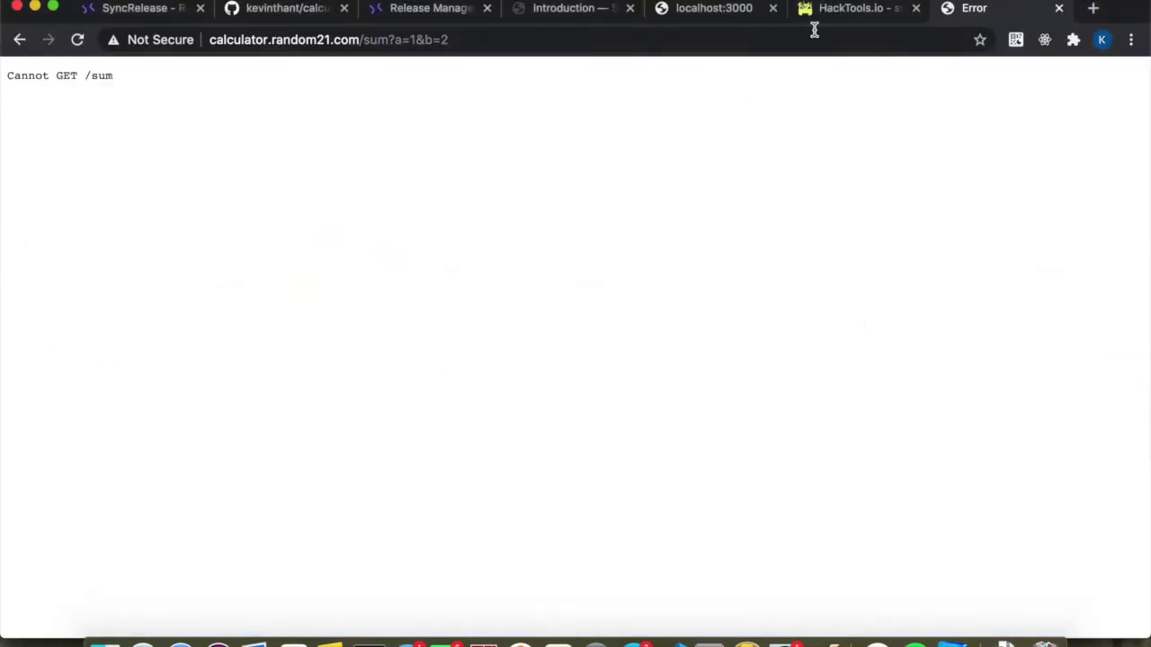
Load localhost:3000/sum?a=1&b=2 and see it return sum 3.
{"action": "left_click", "coordinate": [691, 13]}
{"action": "left_click", "coordinate": [290, 42]}
{"action": "left_click", "coordinate": [318, 44]}
{"action": "type", "text": "/sum"}
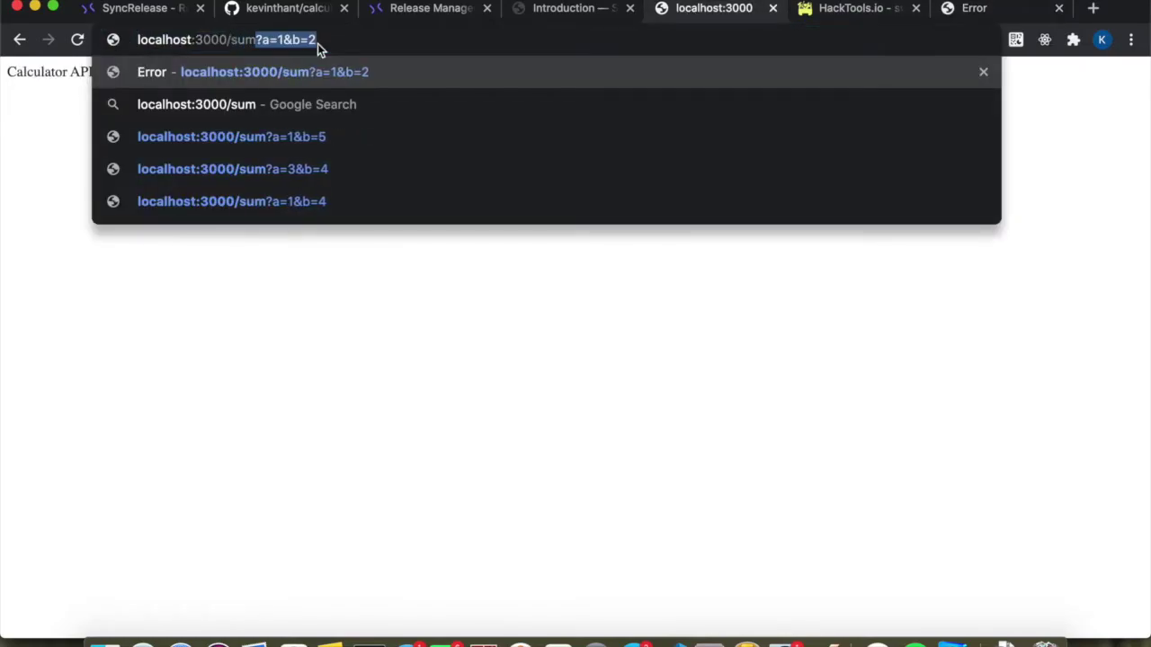
{"action": "key", "text": "Return"}
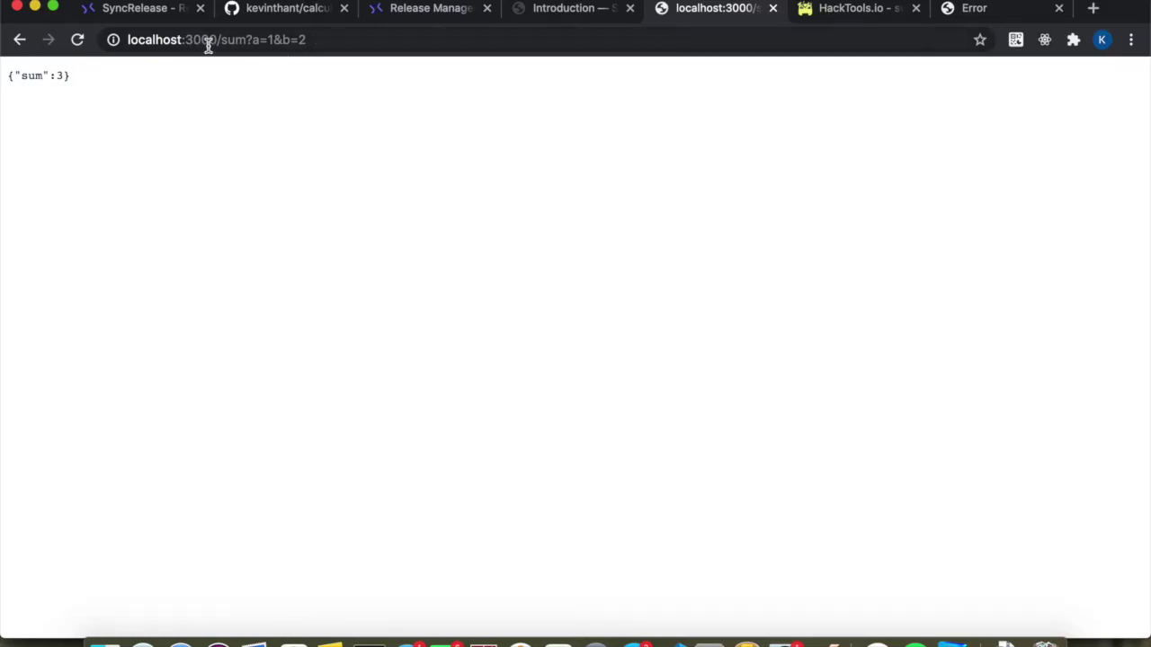
Change b to 5 in the address and confirm it returns {"sum":6}.
{"action": "left_click", "coordinate": [301, 40]}
{"action": "double_click", "coordinate": [302, 39]}
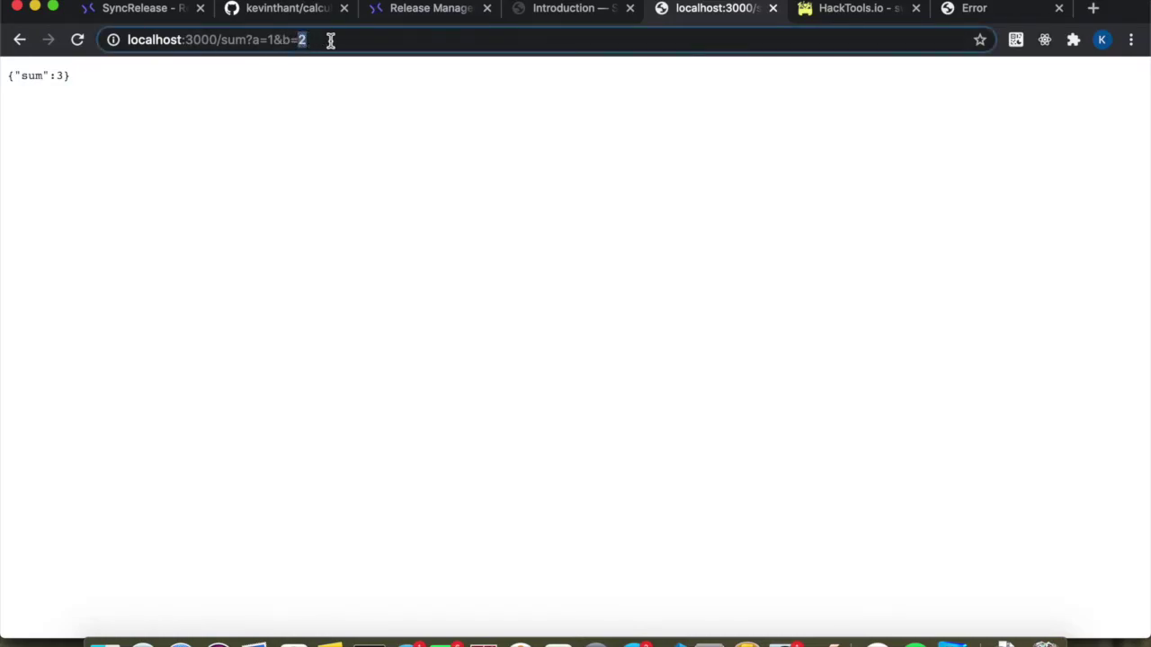
{"action": "type", "text": "5"}
{"action": "key", "text": "Return"}
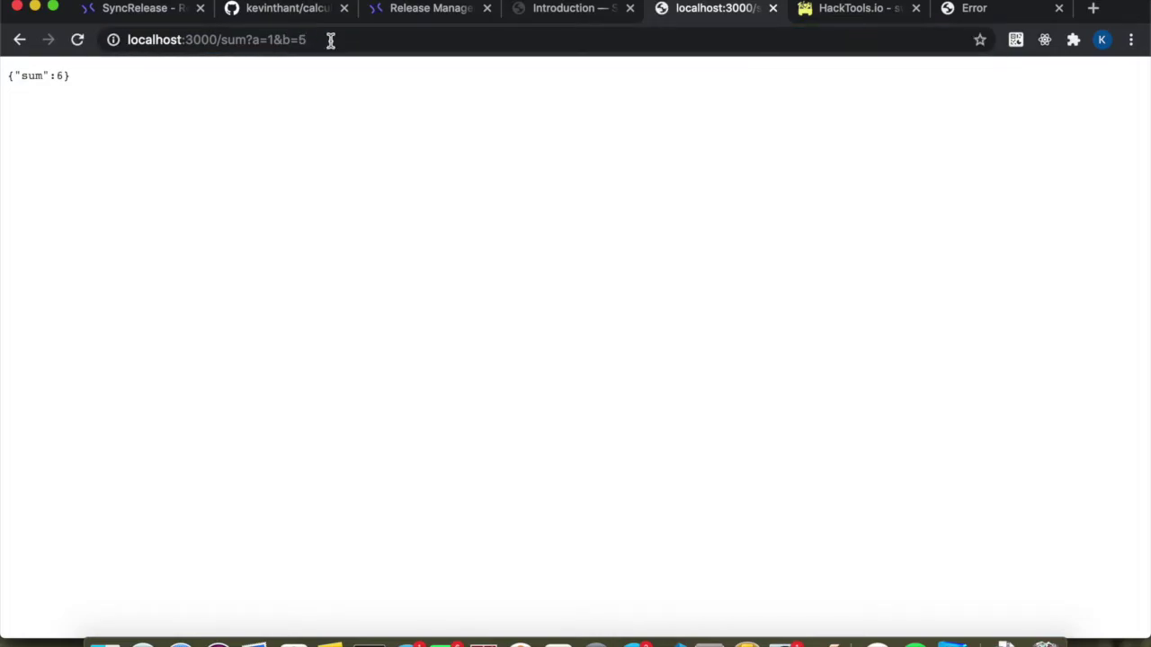
{"action": "key", "text": "super+Tab"}
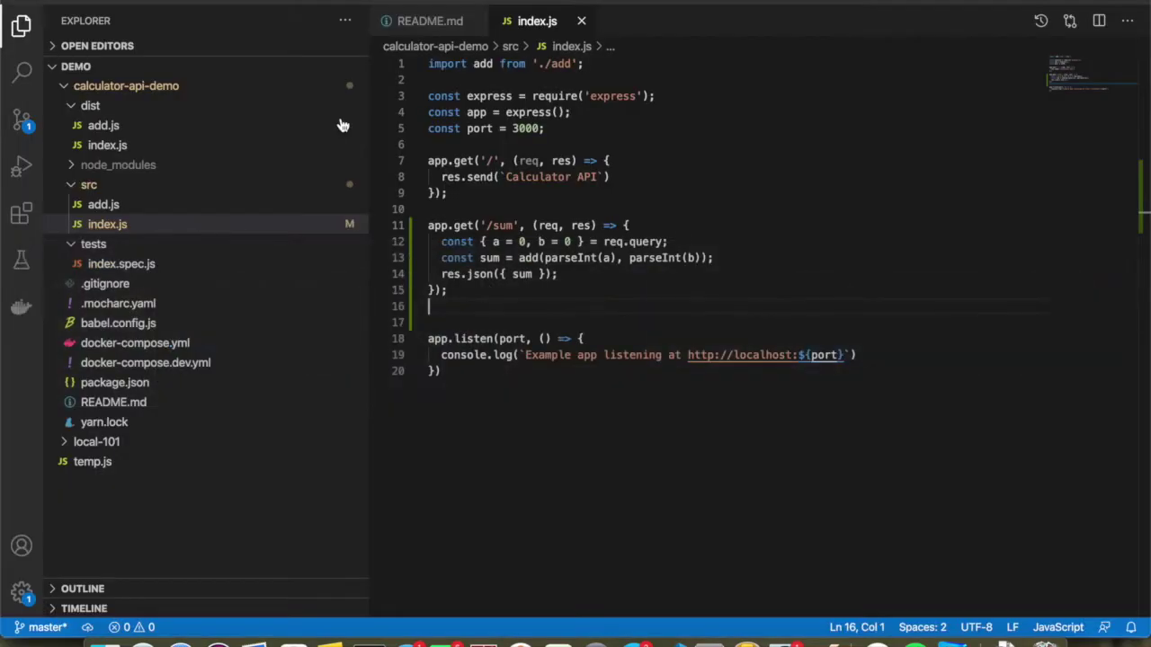
Run npm run build in the terminal to compile the calculator API.
{"action": "left_click", "coordinate": [467, 319]}
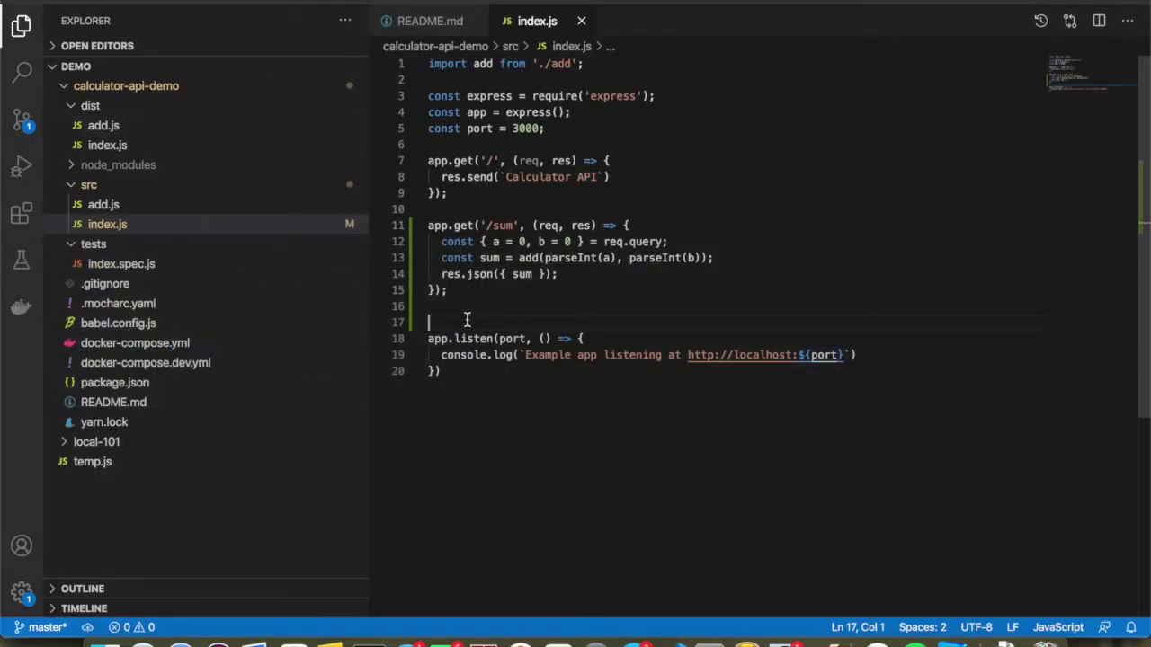
{"action": "left_click", "coordinate": [24, 128]}
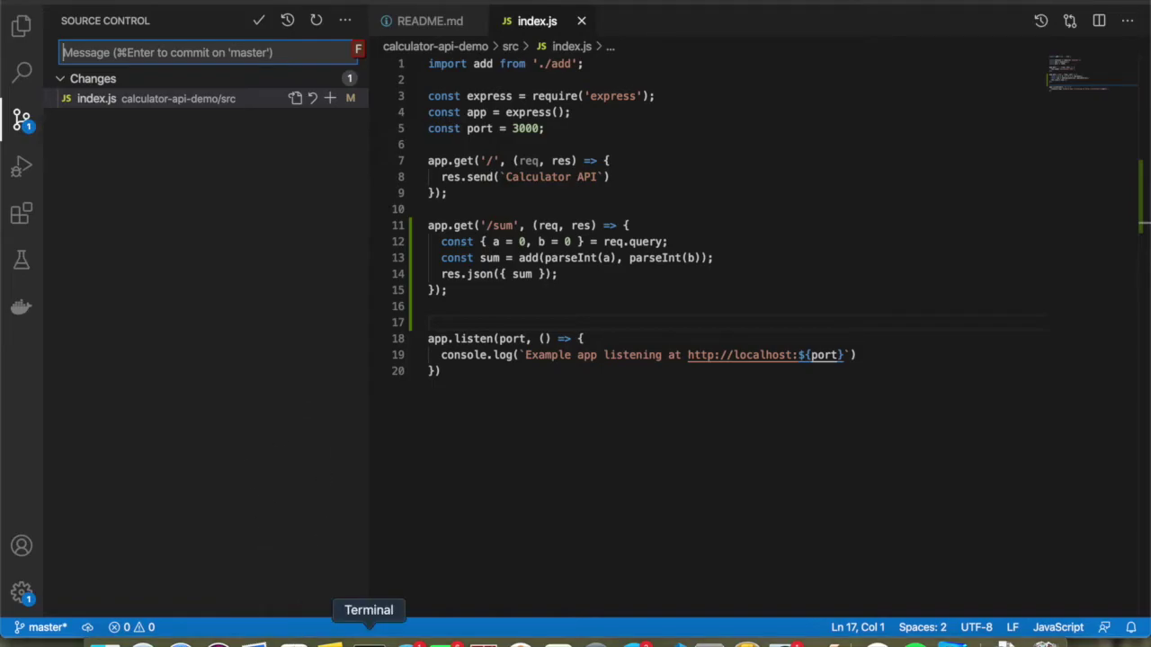
{"action": "left_click", "coordinate": [369, 644]}
{"action": "type", "text": "npm run"}
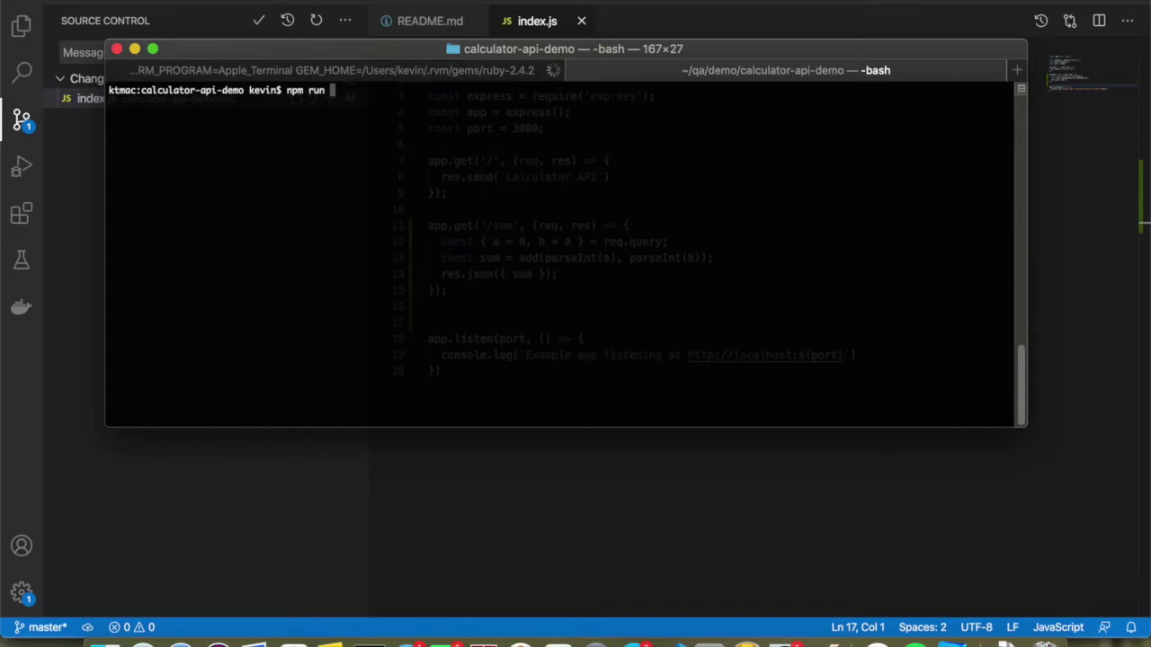
{"action": "type", "text": "build"}
{"action": "key", "text": "Return"}
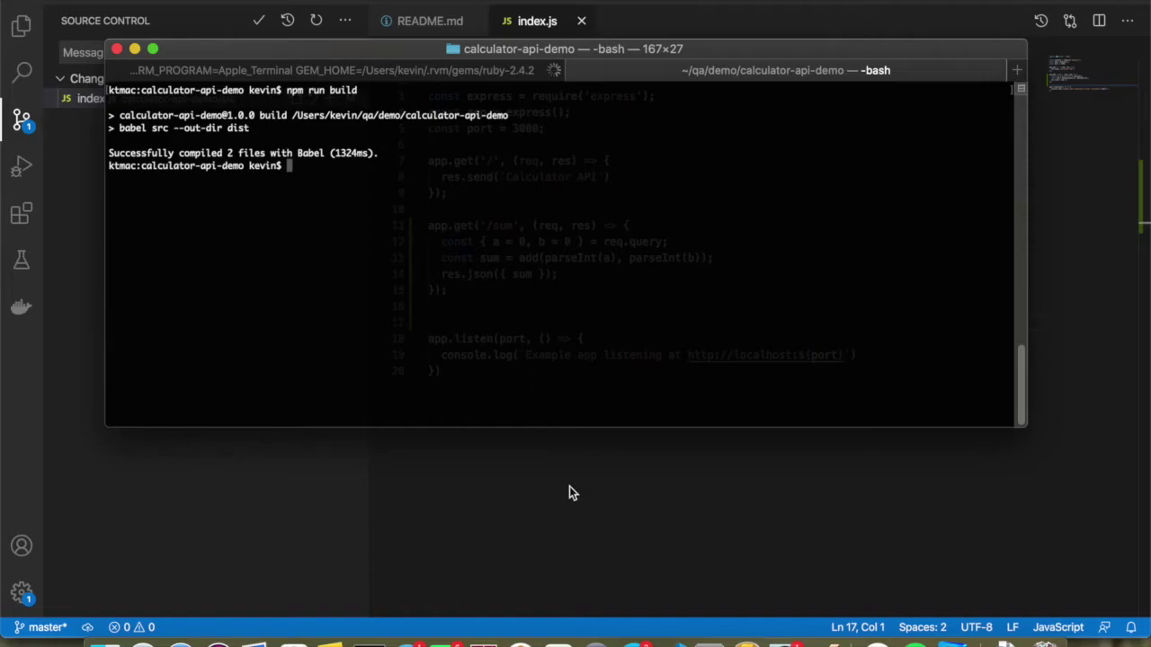
{"action": "left_click", "coordinate": [532, 529]}
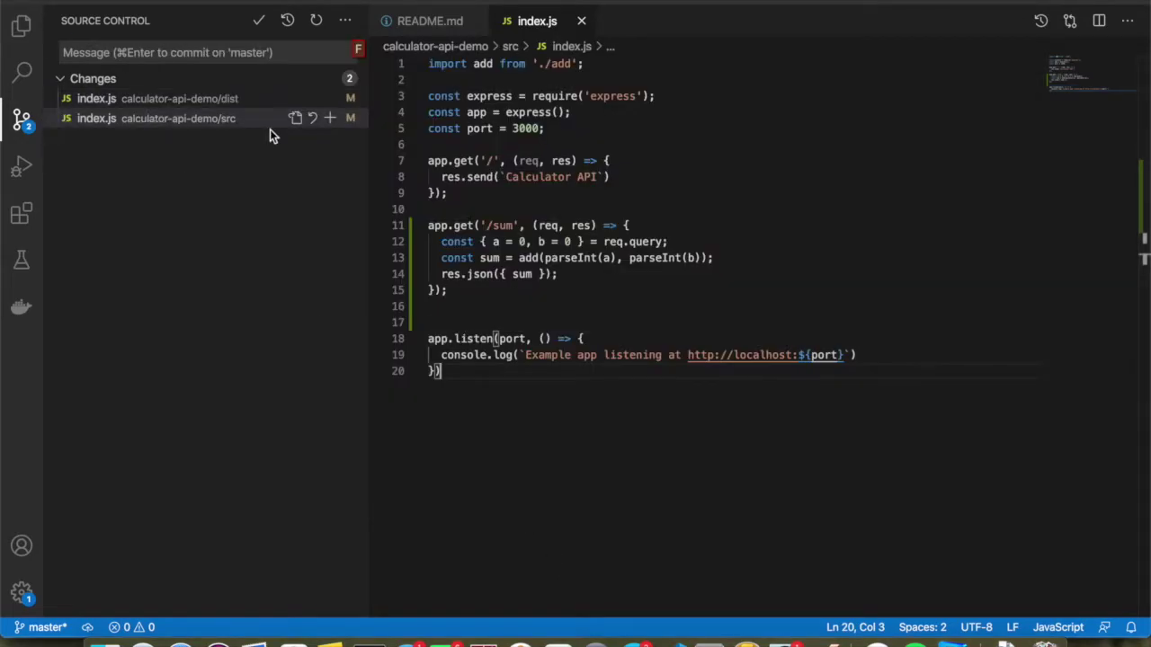
Stage all changes and commit them as 'Adding a new API endpoint for adding two integers'.
{"action": "left_click", "coordinate": [323, 79]}
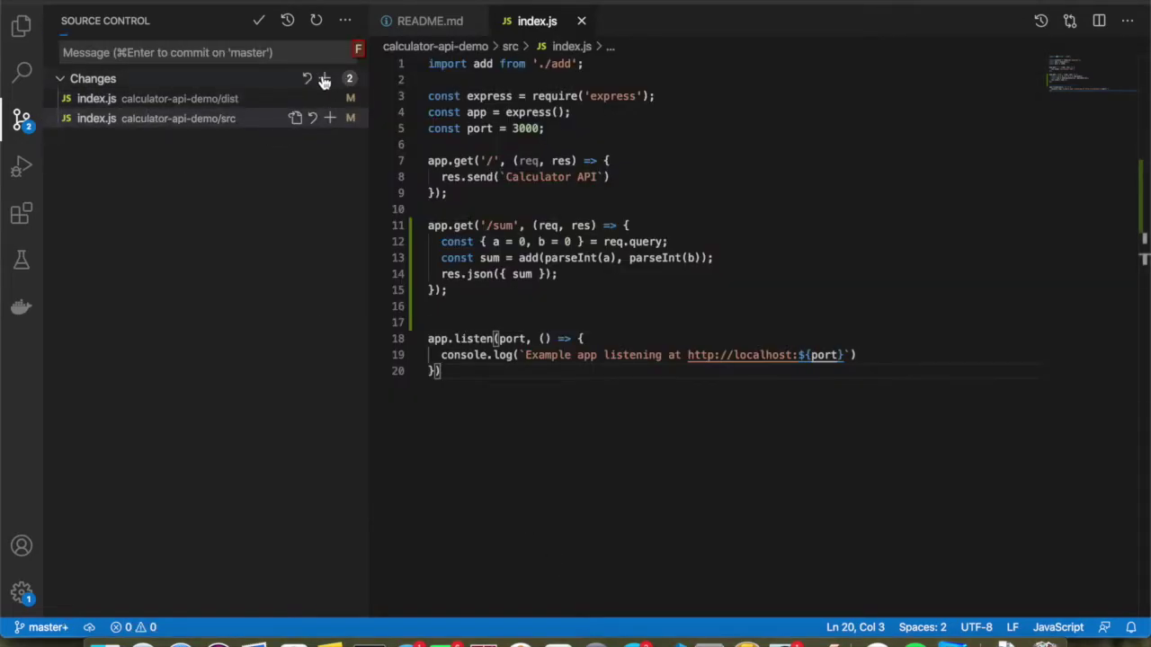
{"action": "left_click", "coordinate": [184, 101]}
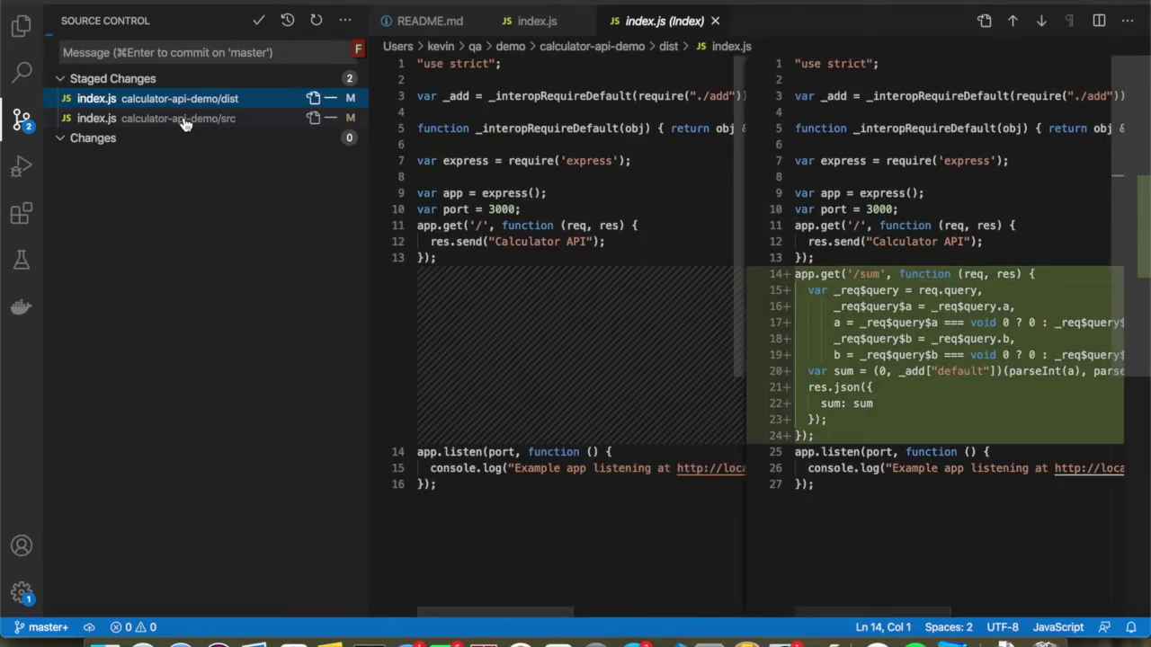
{"action": "left_click", "coordinate": [185, 120]}
{"action": "left_click", "coordinate": [171, 52]}
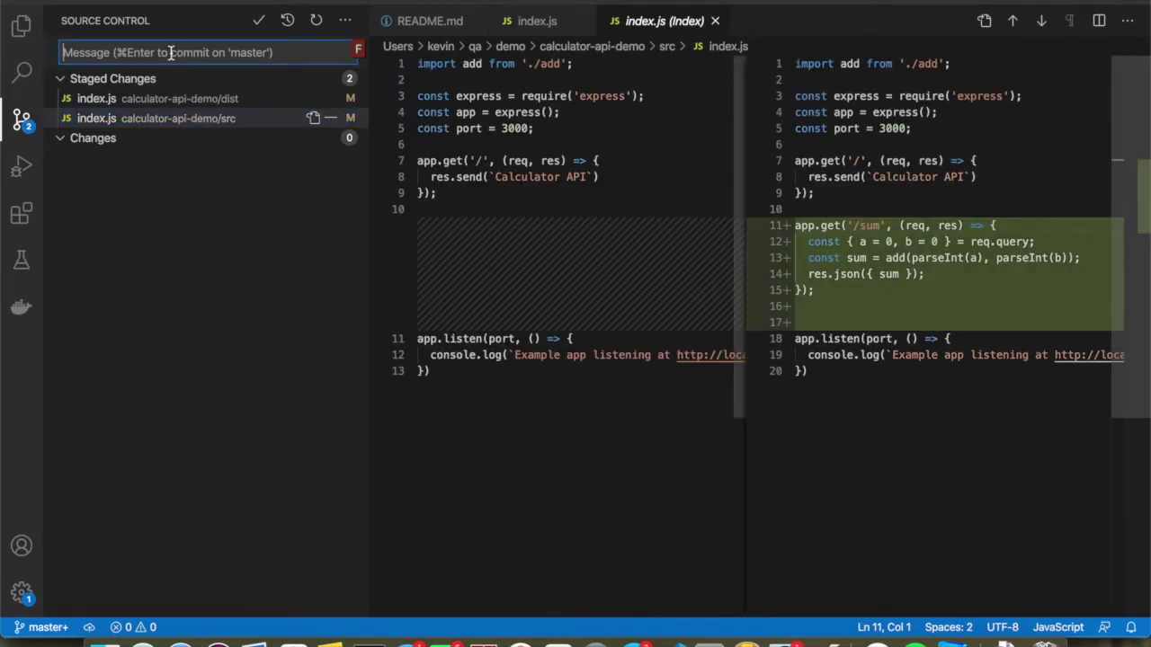
{"action": "type", "text": "Ad"}
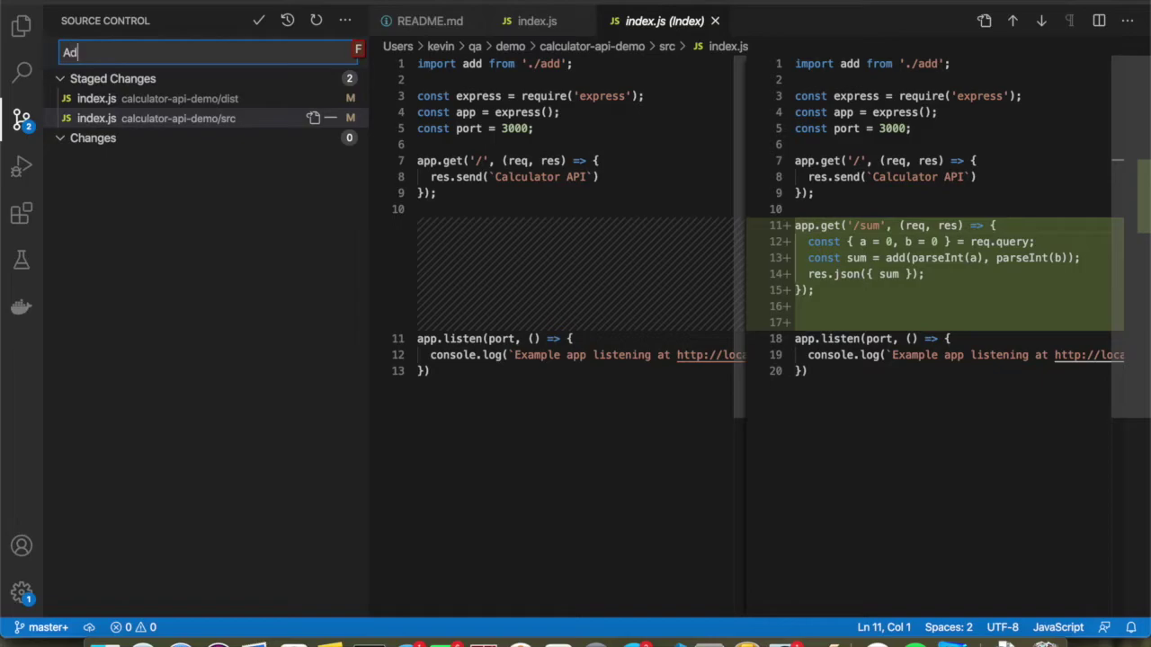
{"action": "type", "text": "ding a new API endpoin"}
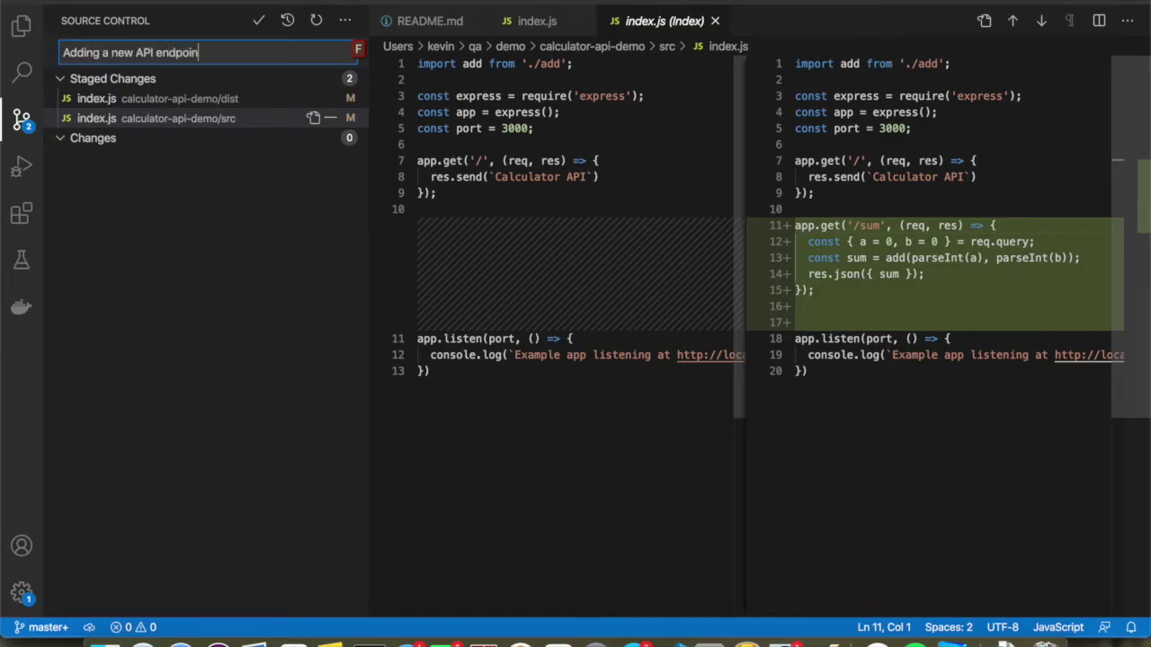
{"action": "type", "text": "t for adding two integer"}
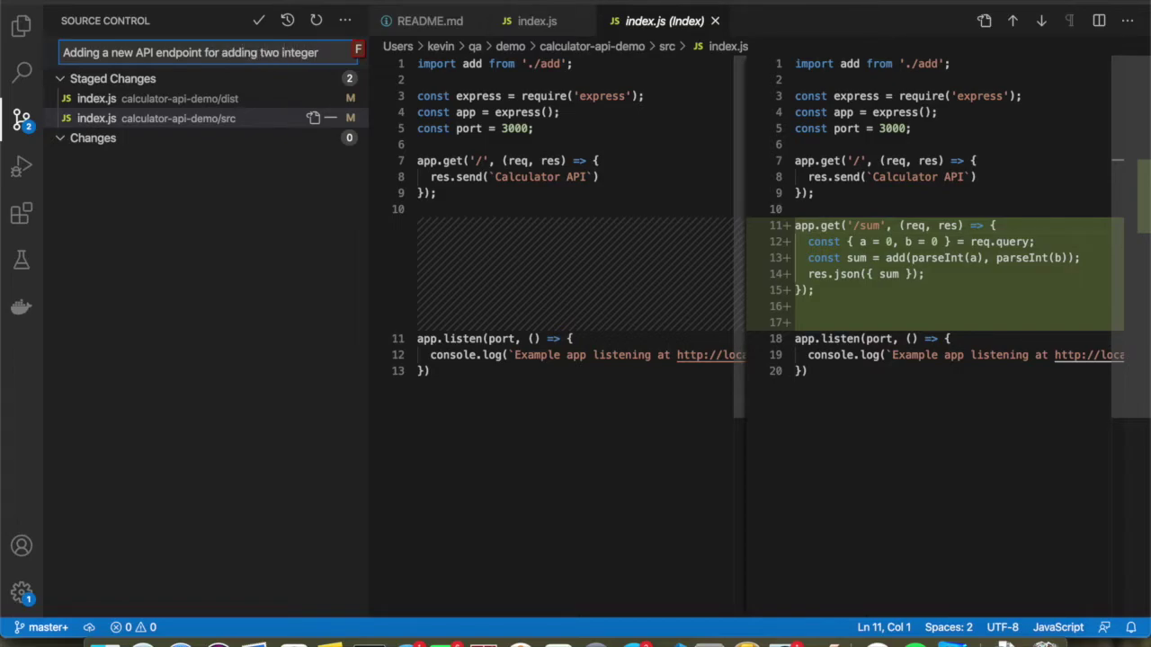
{"action": "type", "text": "s"}
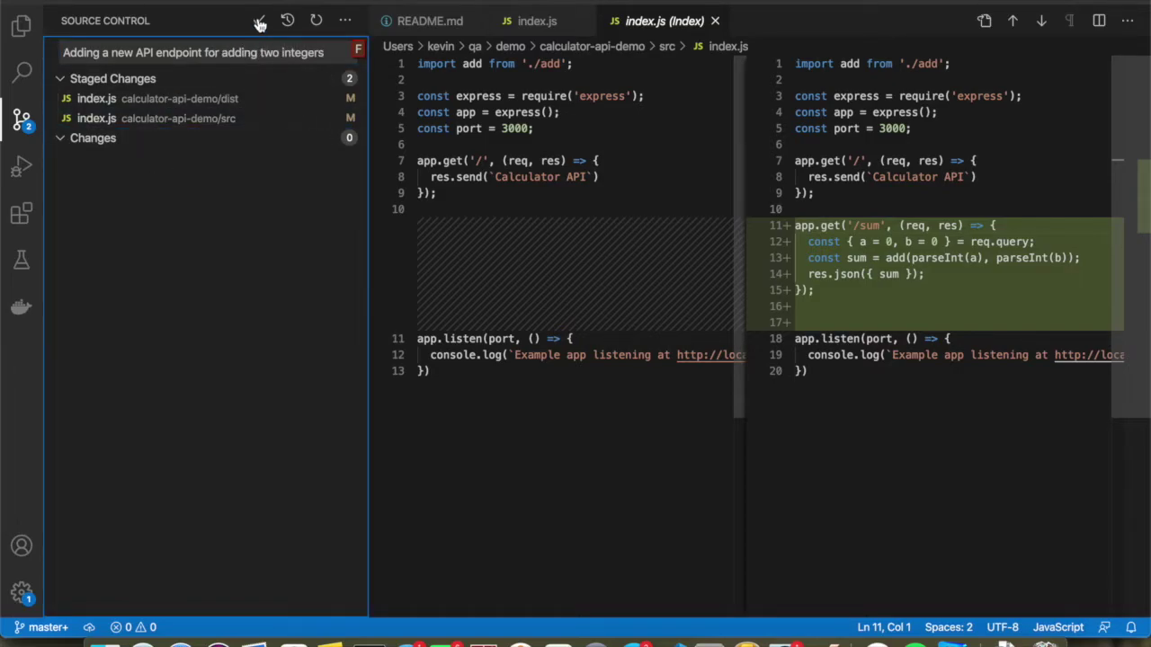
{"action": "left_click", "coordinate": [259, 20]}
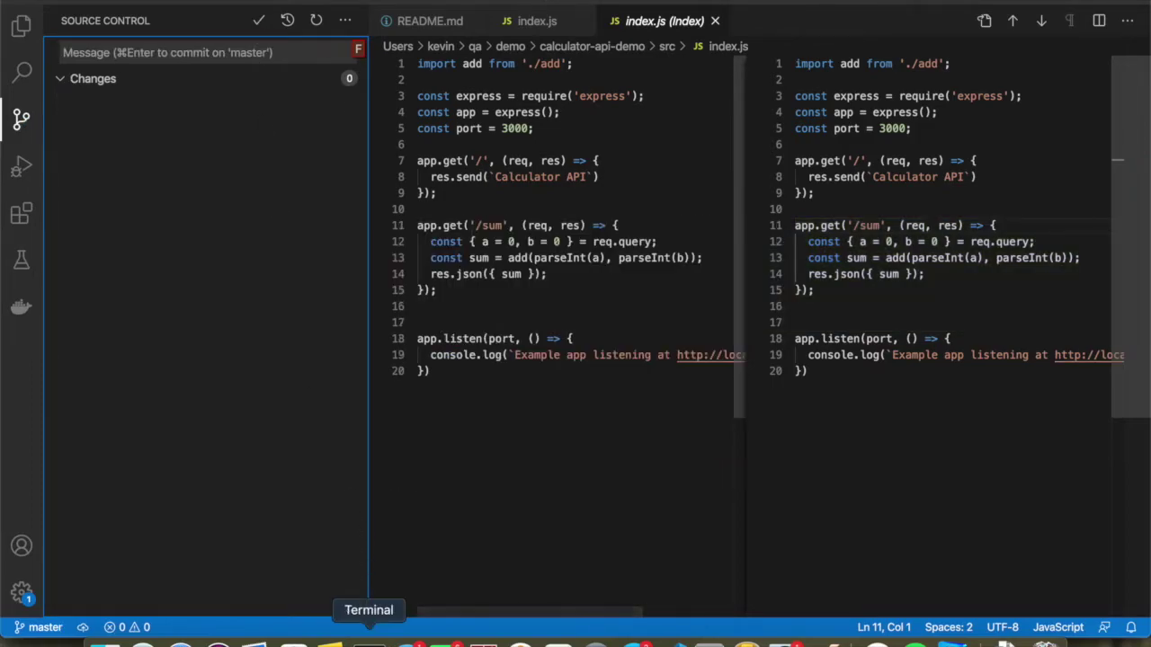
Push the commit to GitHub with git push origin head.
{"action": "left_click", "coordinate": [369, 641]}
{"action": "type", "text": "git pus"}
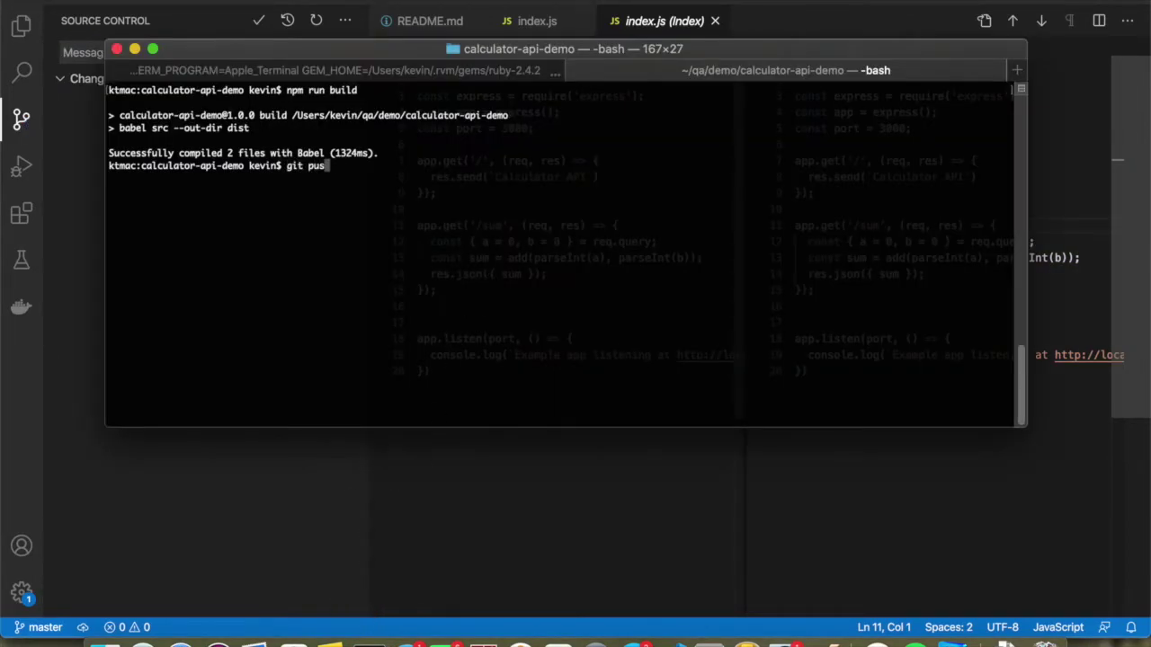
{"action": "type", "text": "h origin head"}
{"action": "key", "text": "Return"}
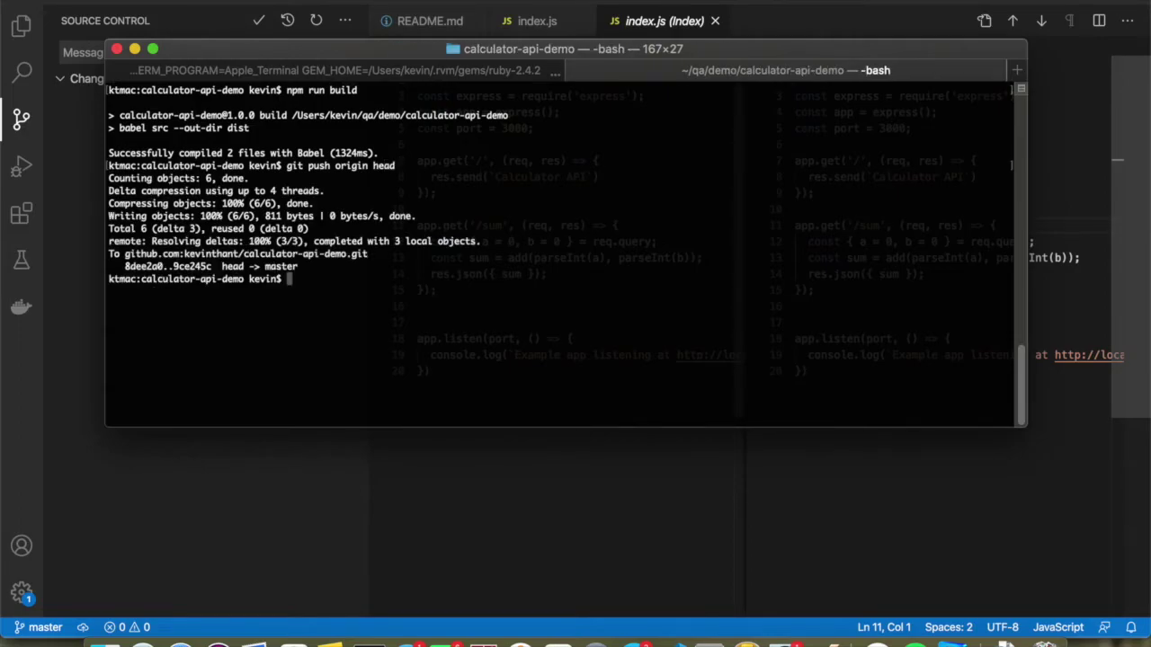
{"action": "key", "text": "super+Tab"}
{"action": "key", "text": "super+Tab"}
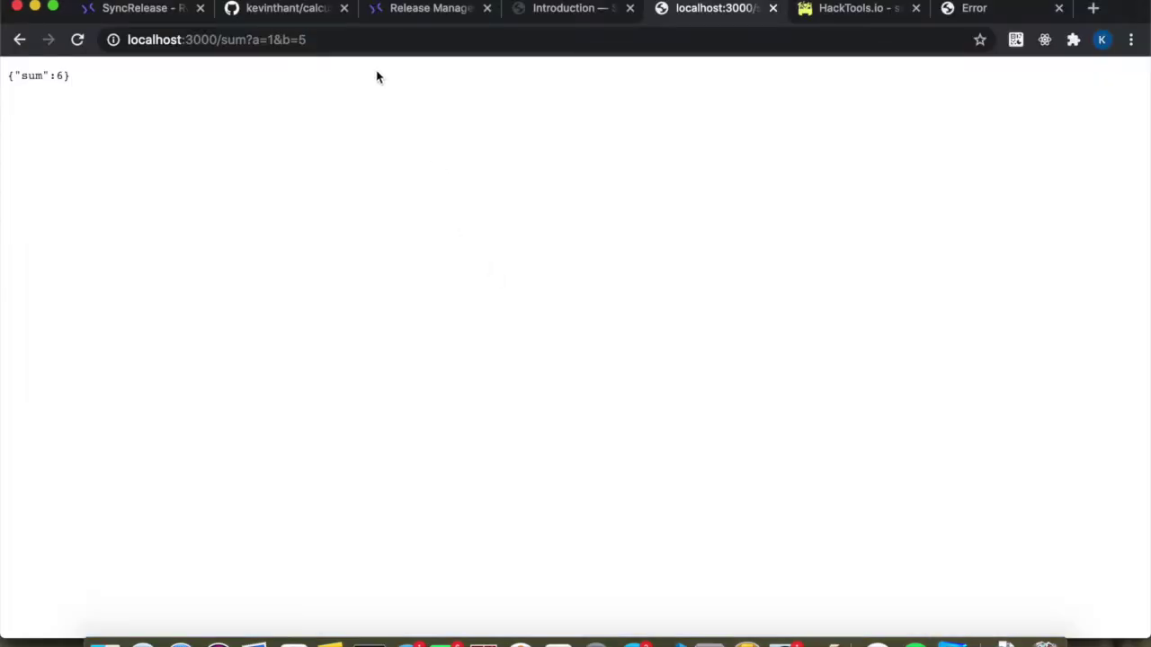
Open the Calculator API project and refresh its Pending Changes from master.
{"action": "left_click", "coordinate": [165, 20]}
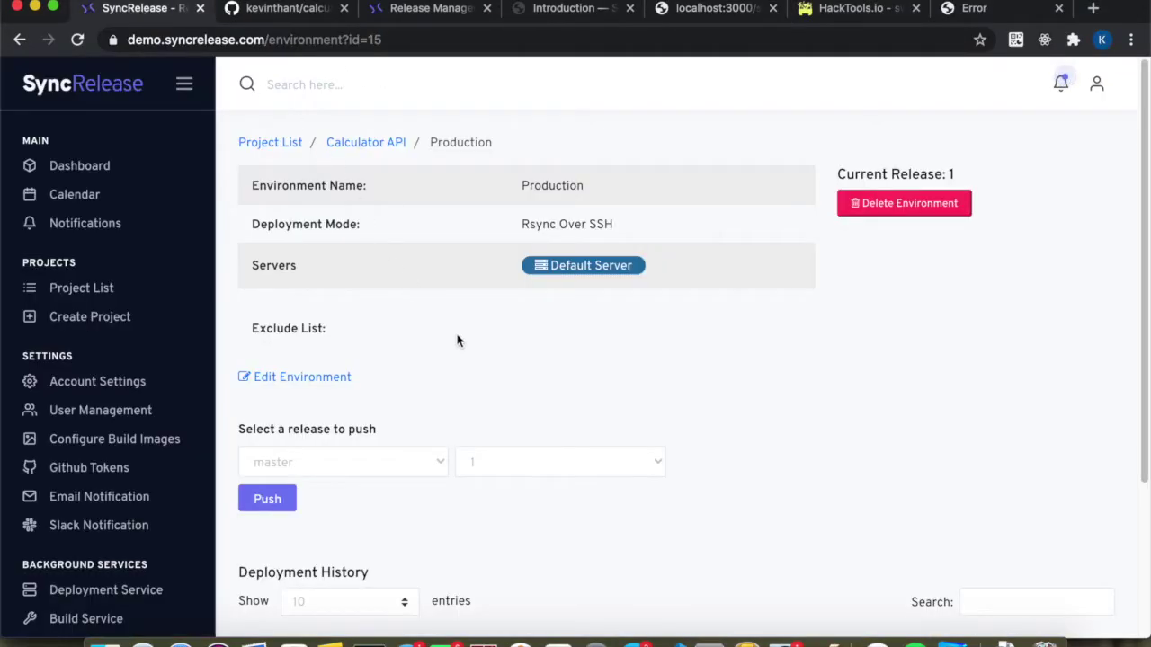
{"action": "scroll", "coordinate": [437, 326], "scroll_direction": "down", "scroll_amount": 1}
{"action": "left_click", "coordinate": [364, 144]}
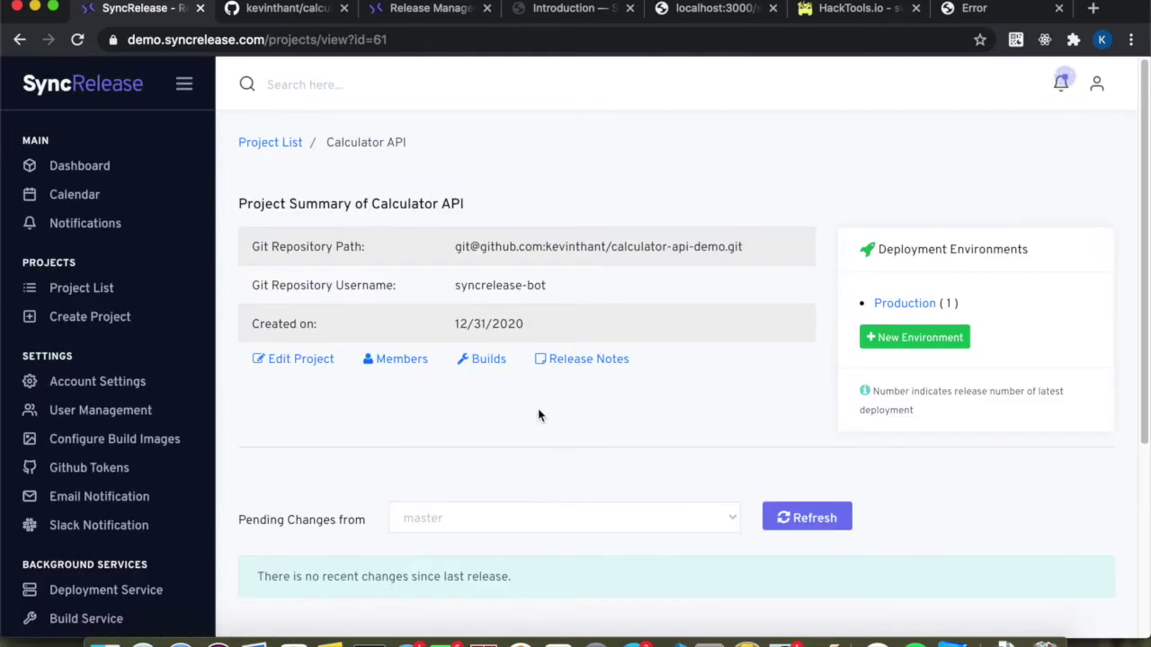
{"action": "left_click", "coordinate": [783, 518]}
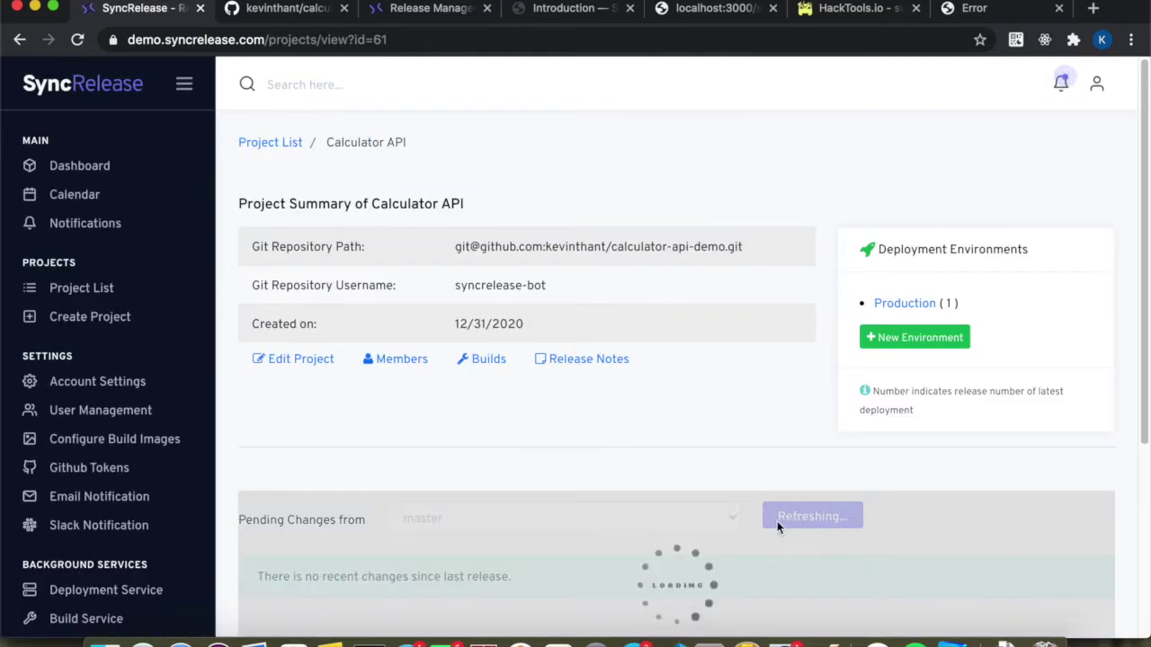
Compare pending changeset 9ce245c with release 1's changeset 8dee2a0.
{"action": "scroll", "coordinate": [703, 536], "scroll_direction": "down", "scroll_amount": 3}
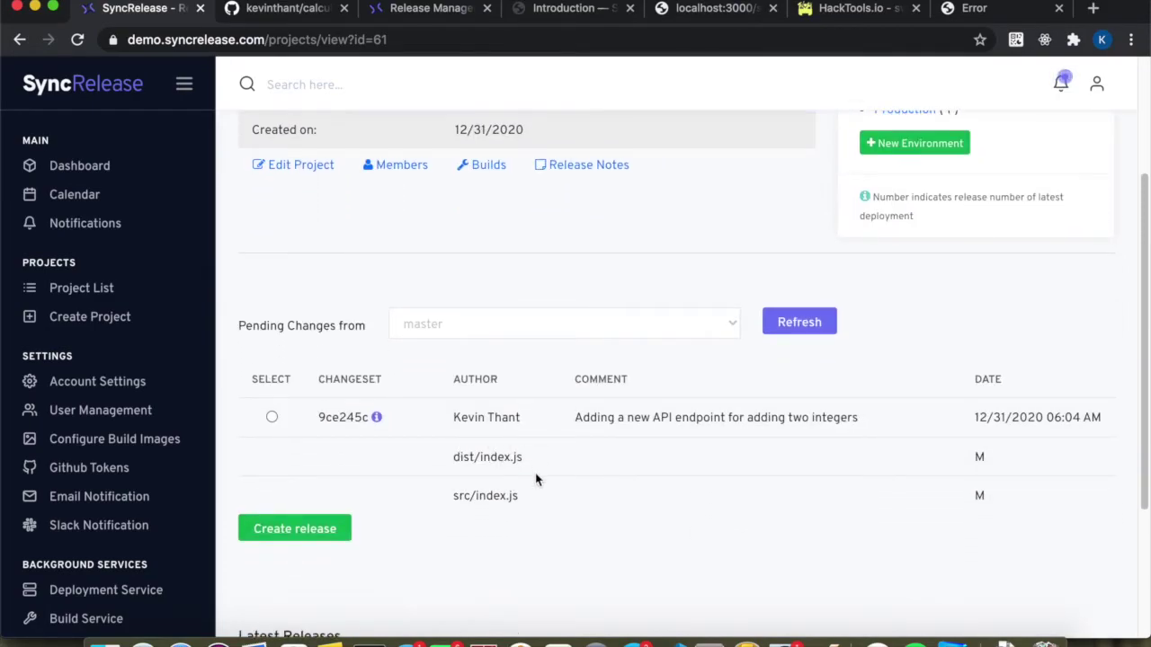
{"action": "scroll", "coordinate": [536, 480], "scroll_direction": "down", "scroll_amount": 1}
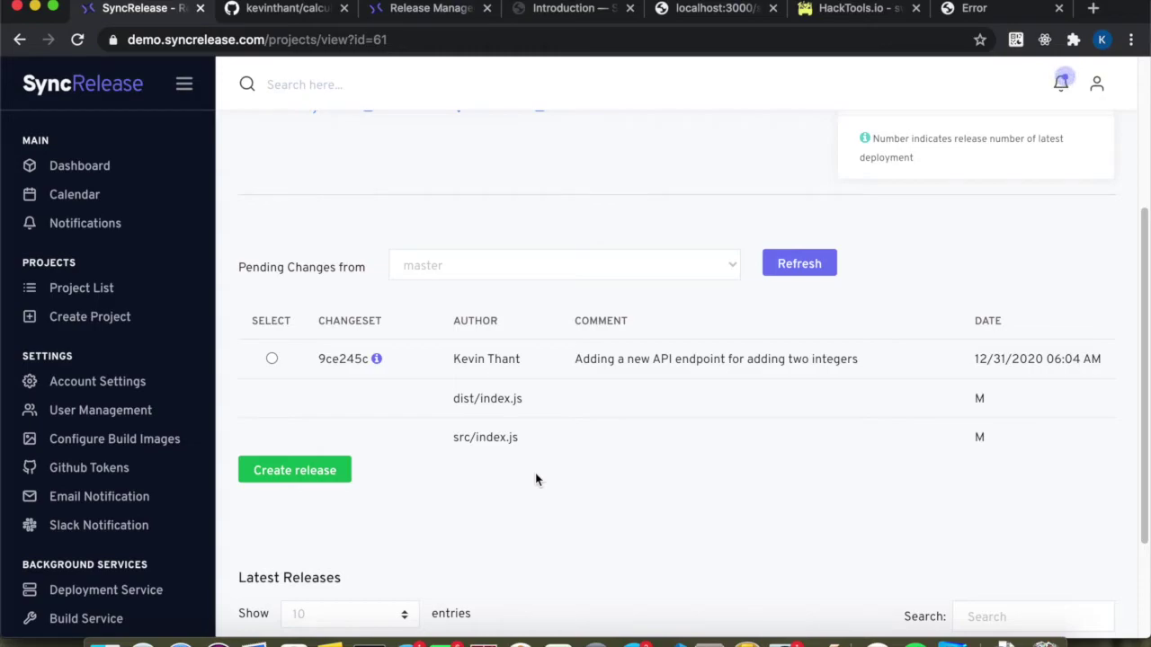
{"action": "scroll", "coordinate": [536, 480], "scroll_direction": "down", "scroll_amount": 1}
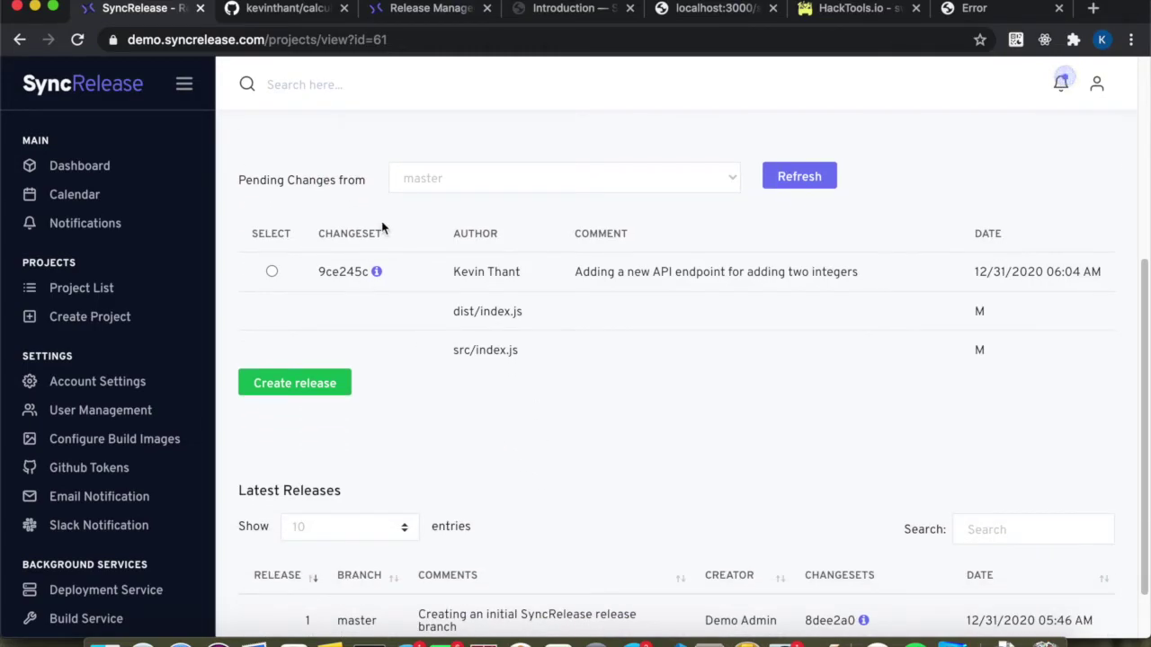
{"action": "scroll", "coordinate": [380, 226], "scroll_direction": "down", "scroll_amount": 1}
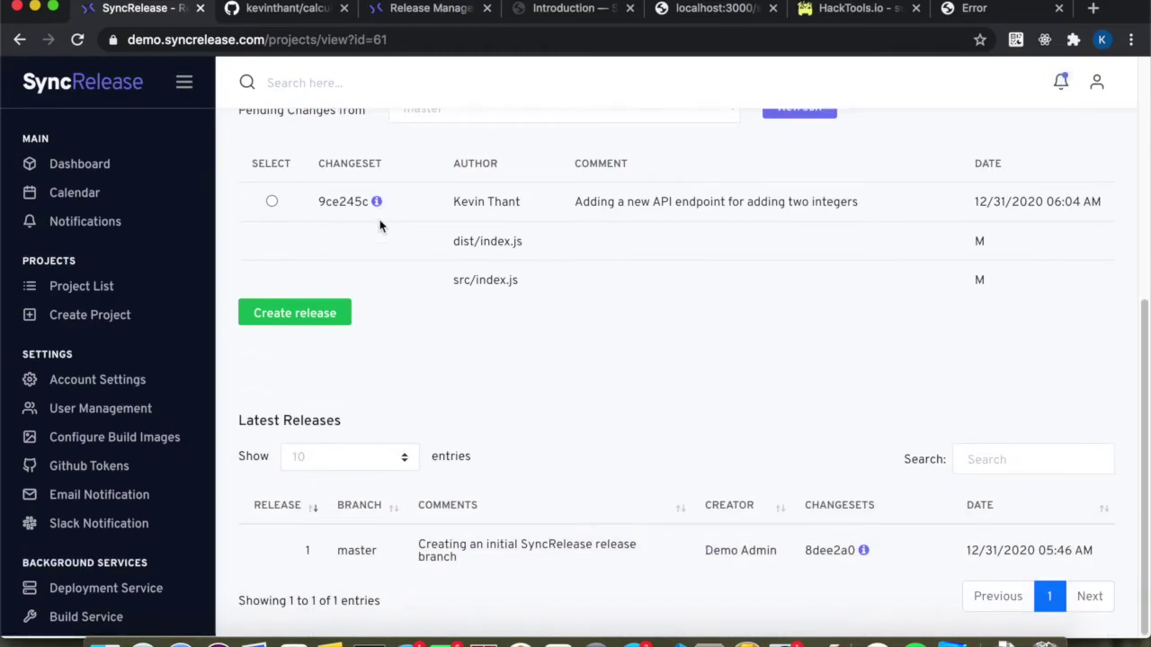
{"action": "scroll", "coordinate": [380, 226], "scroll_direction": "up", "scroll_amount": 1}
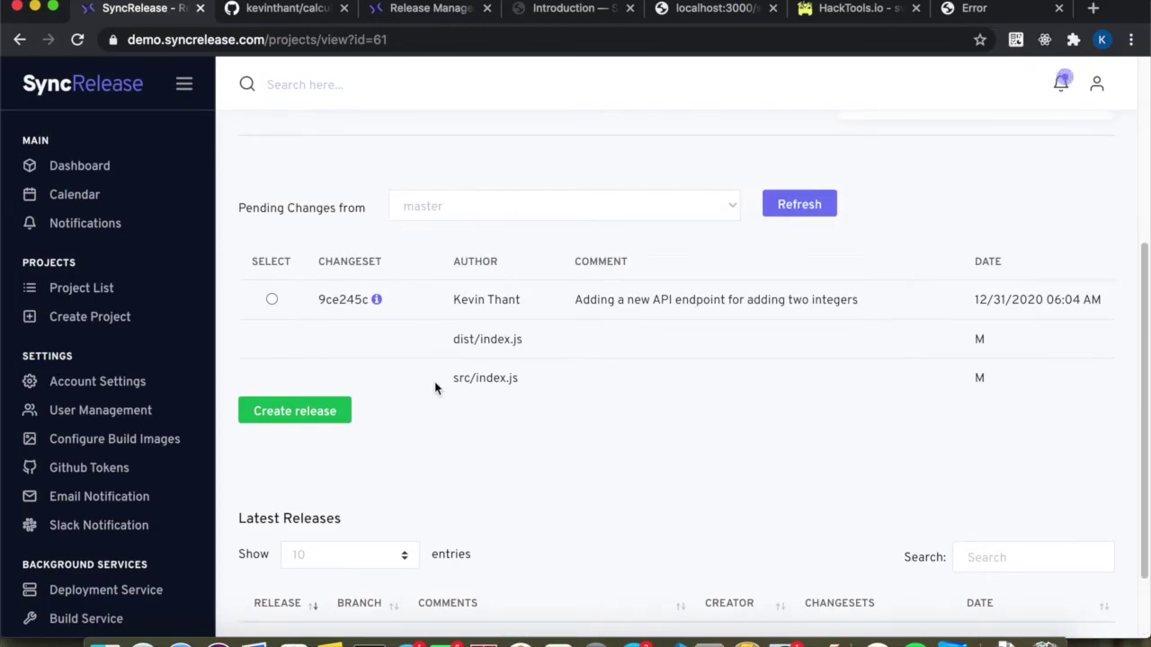
{"action": "scroll", "coordinate": [436, 386], "scroll_direction": "down", "scroll_amount": 1}
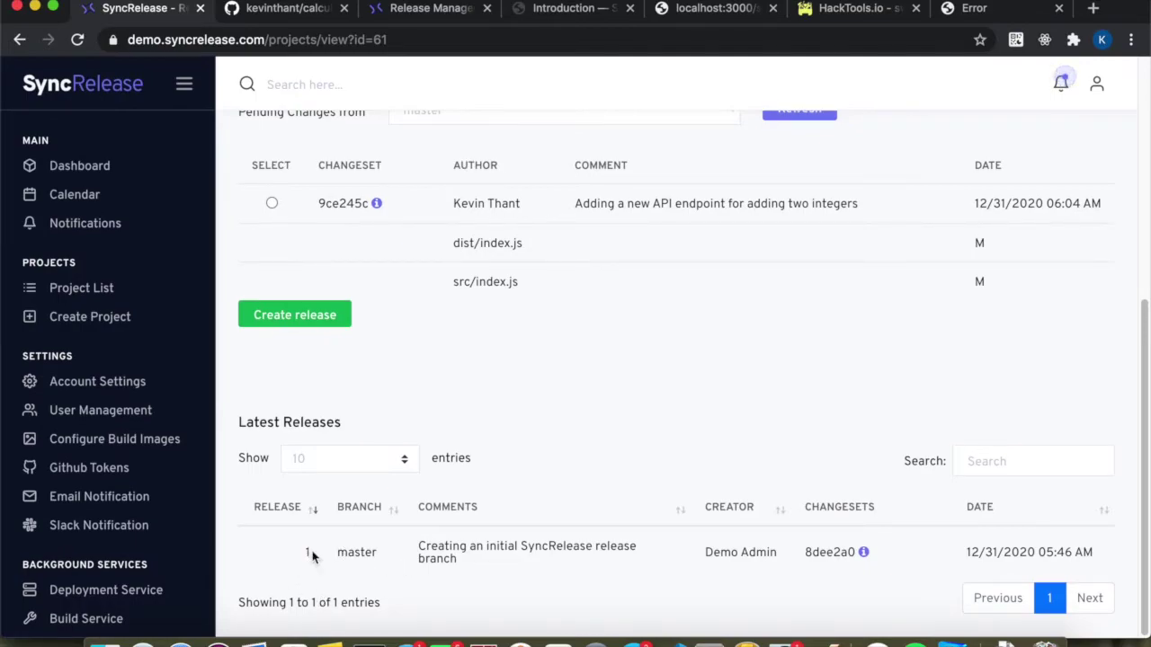
{"action": "double_click", "coordinate": [812, 552]}
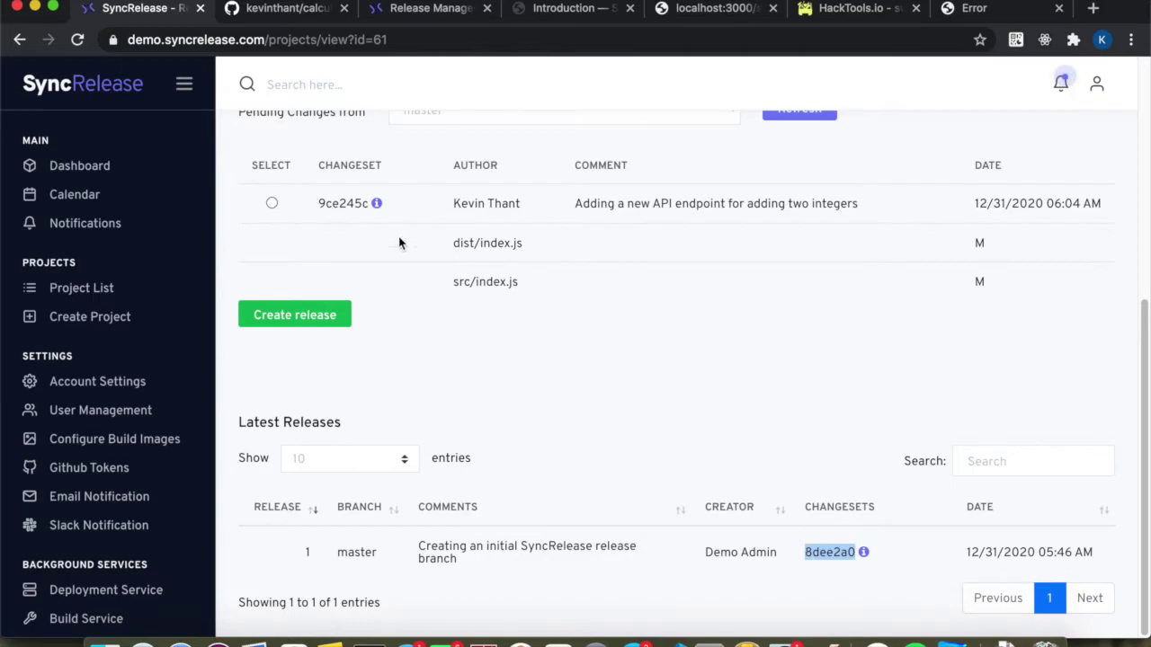
{"action": "scroll", "coordinate": [397, 245], "scroll_direction": "up", "scroll_amount": 2}
{"action": "left_click", "coordinate": [314, 258]}
{"action": "double_click", "coordinate": [356, 262]}
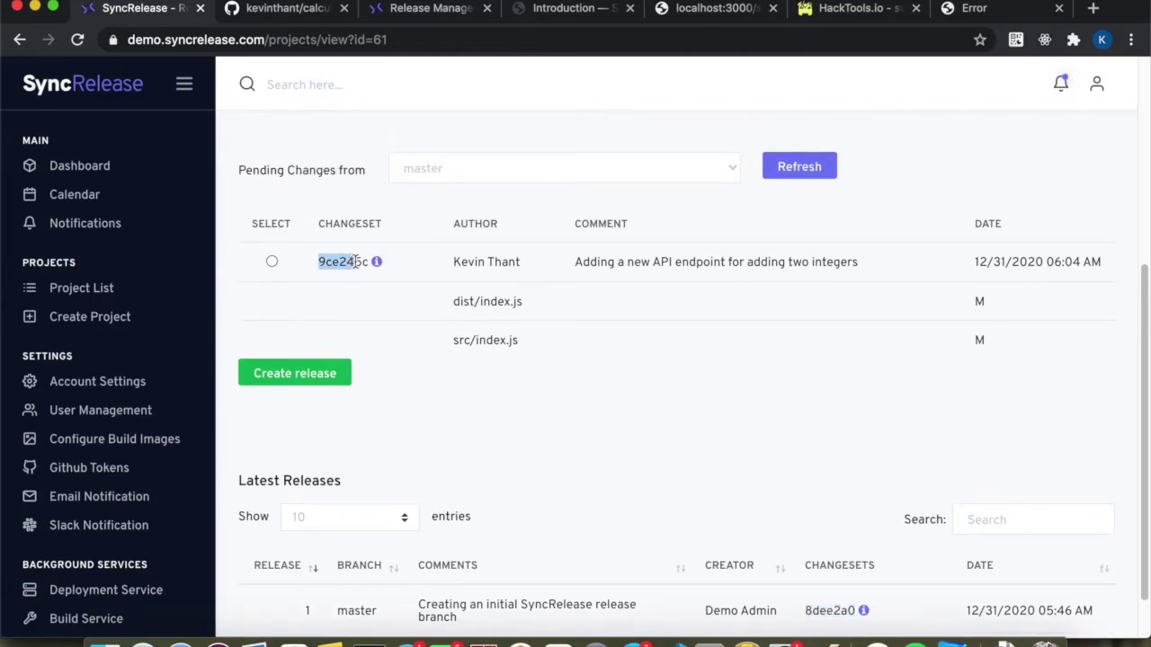
{"action": "left_click", "coordinate": [347, 312]}
{"action": "scroll", "coordinate": [447, 358], "scroll_direction": "up", "scroll_amount": 1}
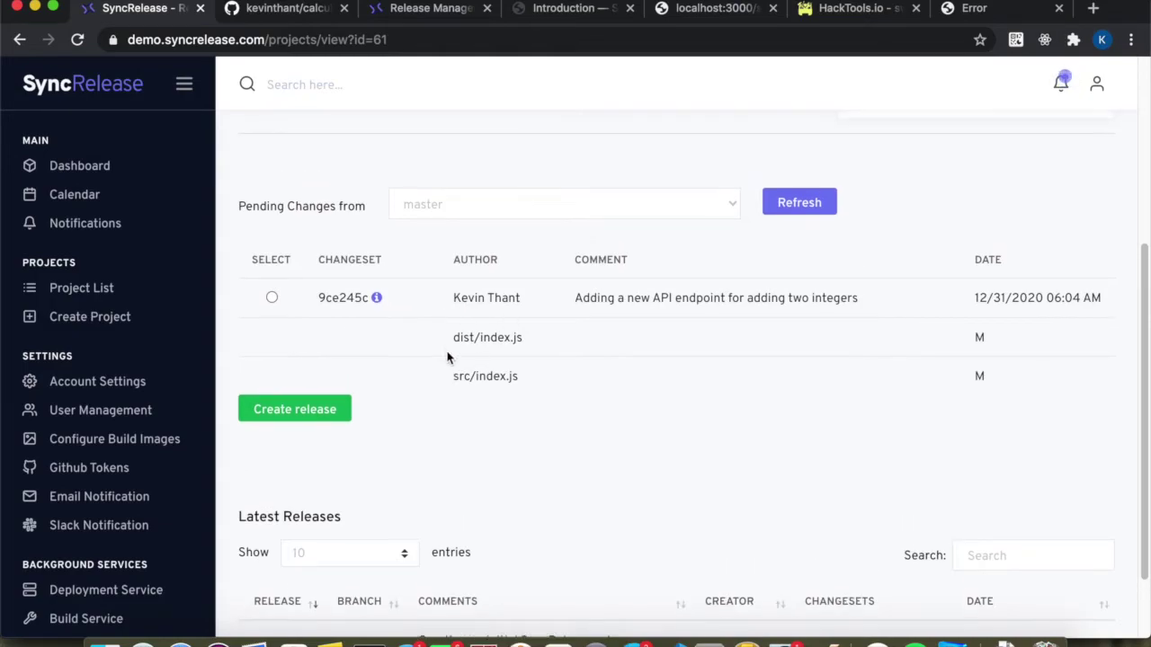
{"action": "scroll", "coordinate": [441, 352], "scroll_direction": "down", "scroll_amount": 2}
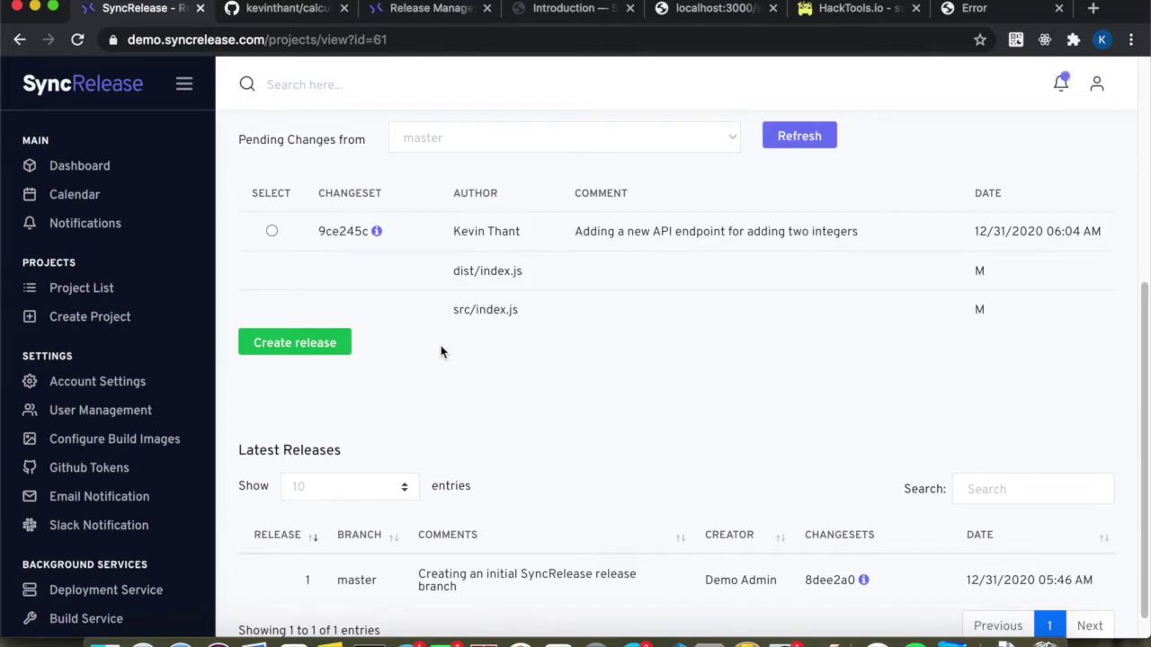
Bring up the Docs Introduction page's Concept of Release diagram showing trunk and release 1 at revision 1.
{"action": "left_click", "coordinate": [557, 11]}
{"action": "scroll", "coordinate": [441, 361], "scroll_direction": "up", "scroll_amount": 10}
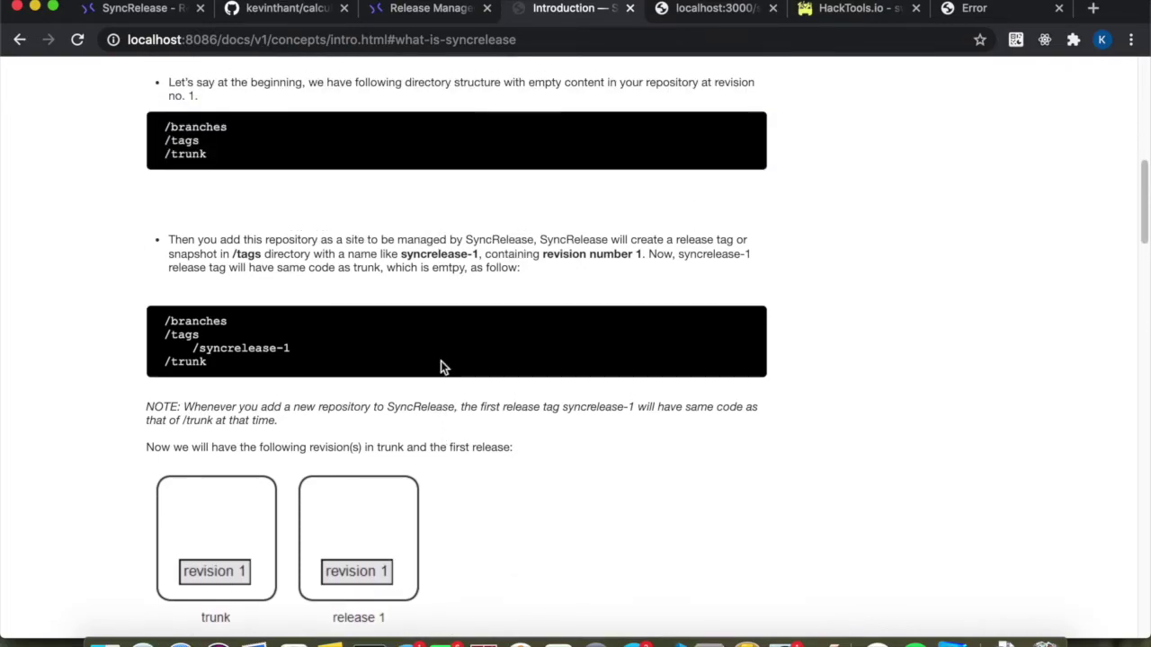
{"action": "scroll", "coordinate": [441, 360], "scroll_direction": "down", "scroll_amount": 8}
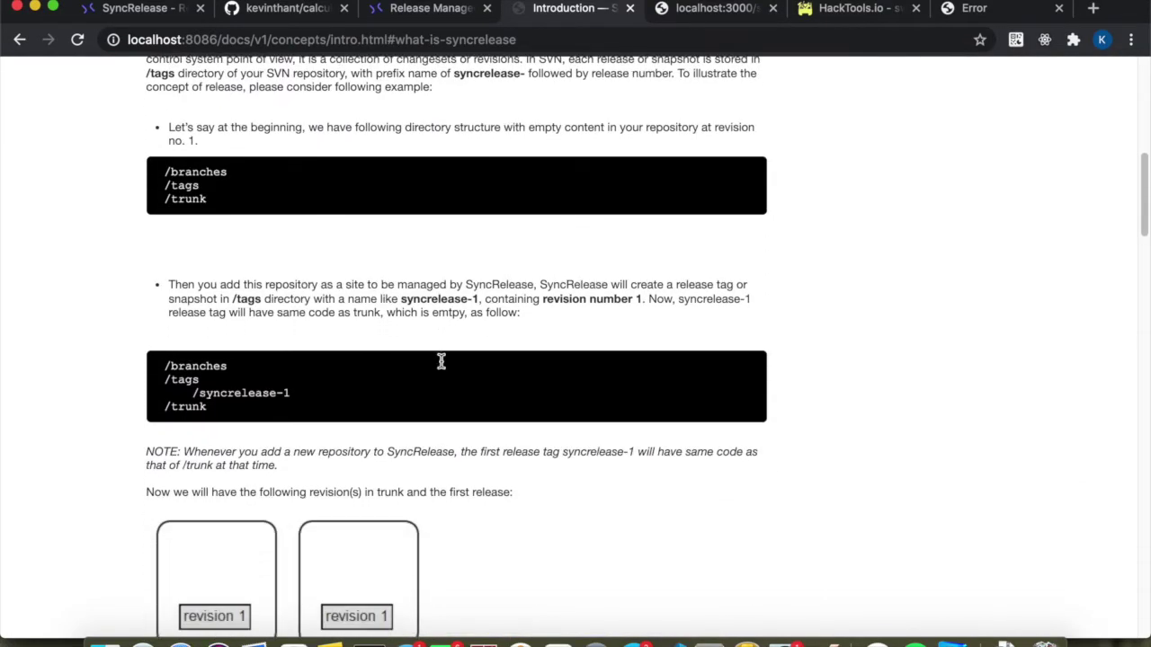
{"action": "scroll", "coordinate": [440, 361], "scroll_direction": "up", "scroll_amount": 1}
{"action": "scroll", "coordinate": [441, 360], "scroll_direction": "down", "scroll_amount": 3}
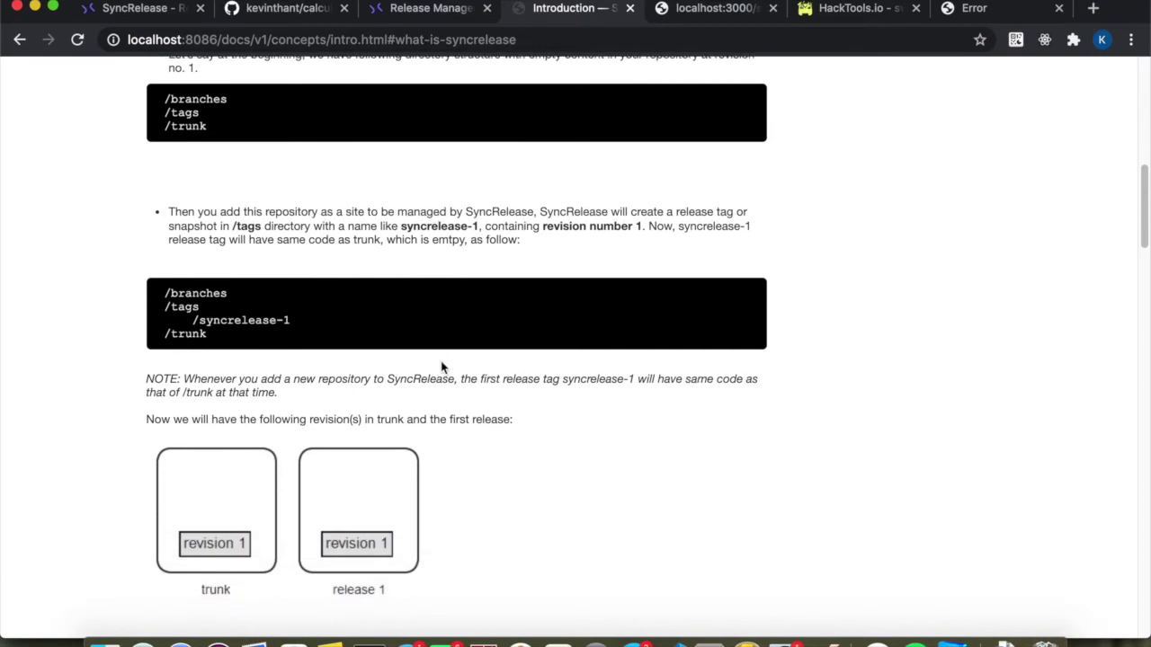
{"action": "scroll", "coordinate": [441, 367], "scroll_direction": "up", "scroll_amount": 2}
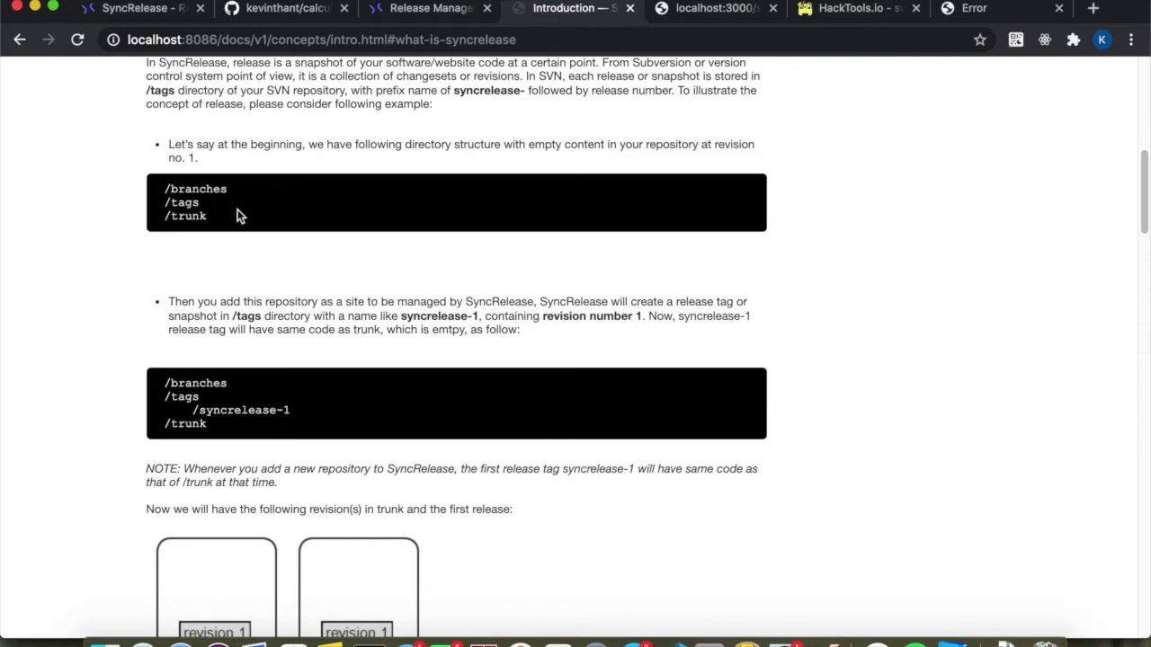
{"action": "scroll", "coordinate": [237, 209], "scroll_direction": "down", "scroll_amount": 1}
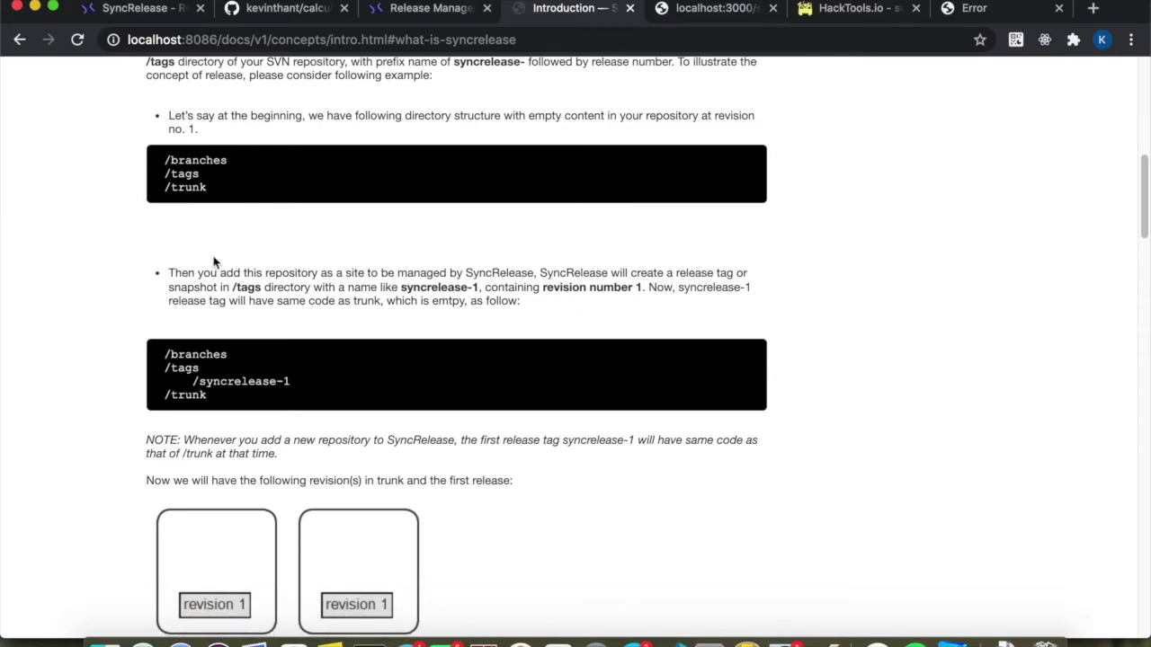
{"action": "scroll", "coordinate": [167, 340], "scroll_direction": "down", "scroll_amount": 3}
{"action": "scroll", "coordinate": [194, 419], "scroll_direction": "down", "scroll_amount": 2}
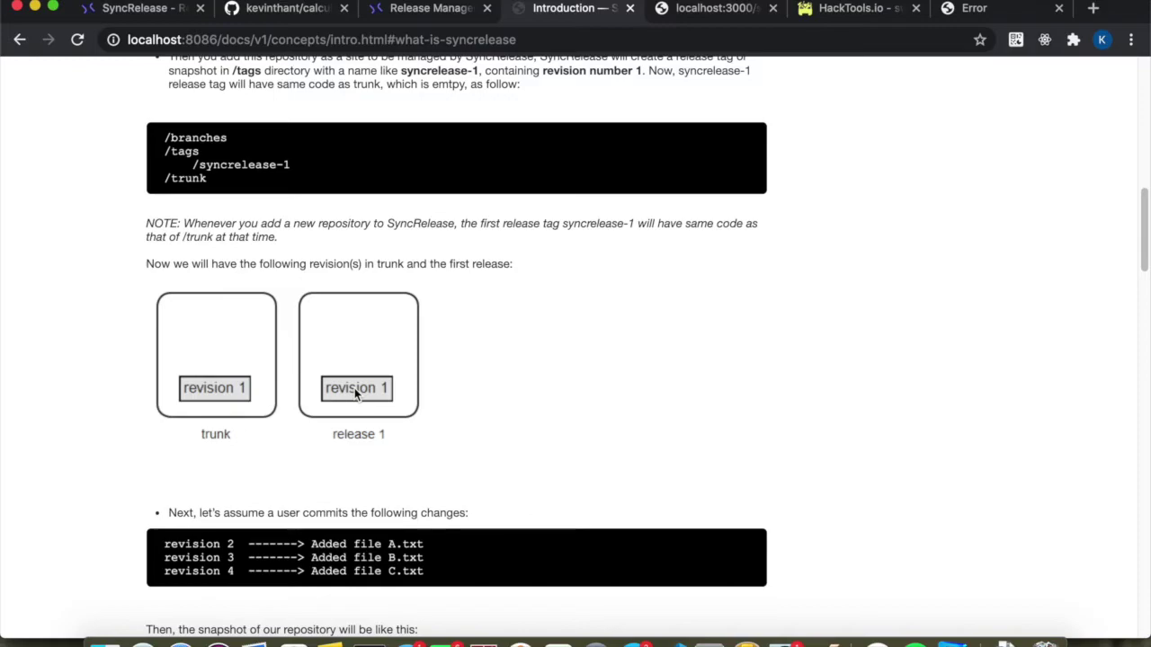
{"action": "scroll", "coordinate": [355, 387], "scroll_direction": "down", "scroll_amount": 4}
{"action": "scroll", "coordinate": [306, 443], "scroll_direction": "down", "scroll_amount": 3}
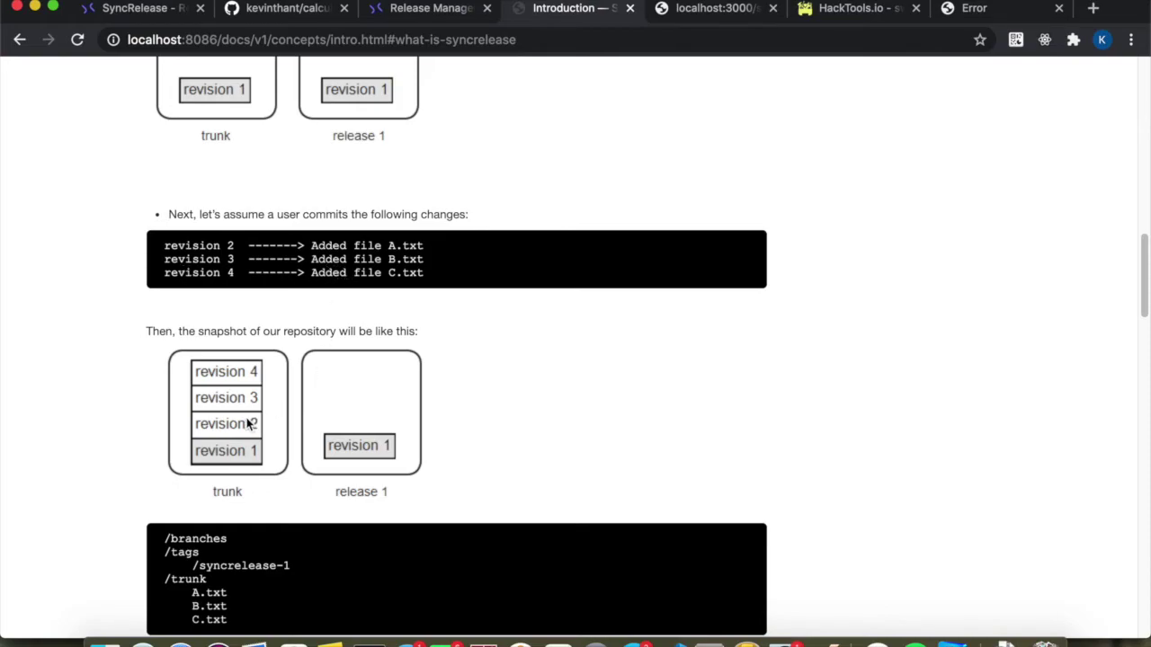
{"action": "scroll", "coordinate": [250, 423], "scroll_direction": "down", "scroll_amount": 2}
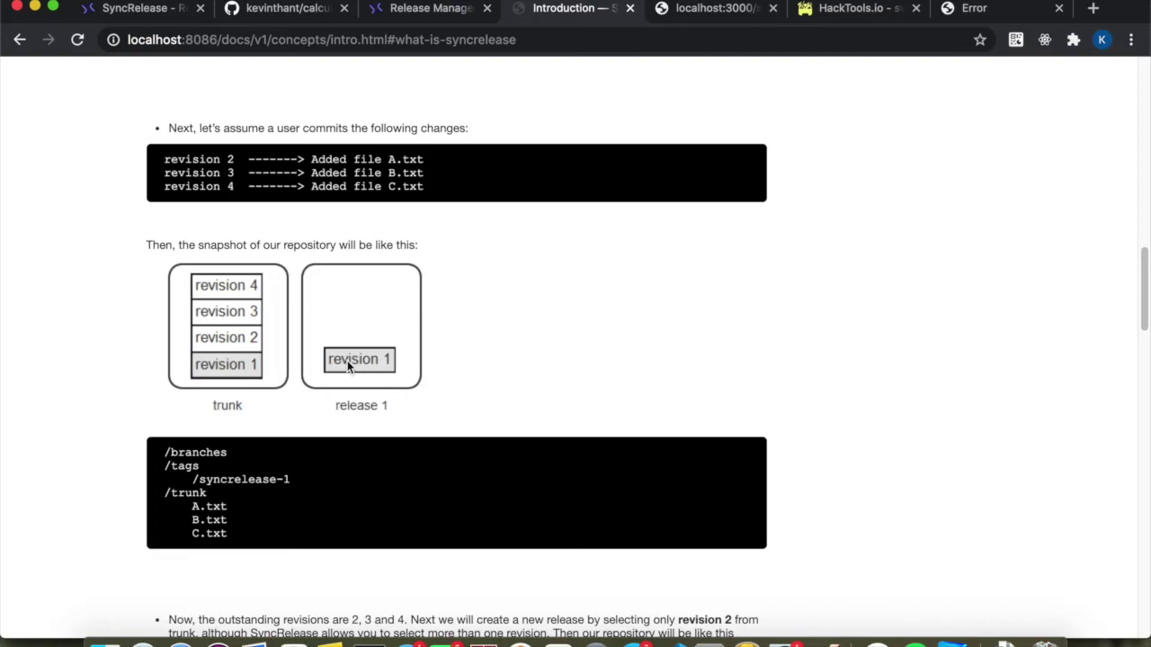
{"action": "scroll", "coordinate": [282, 419], "scroll_direction": "down", "scroll_amount": 2}
{"action": "scroll", "coordinate": [283, 423], "scroll_direction": "down", "scroll_amount": 5}
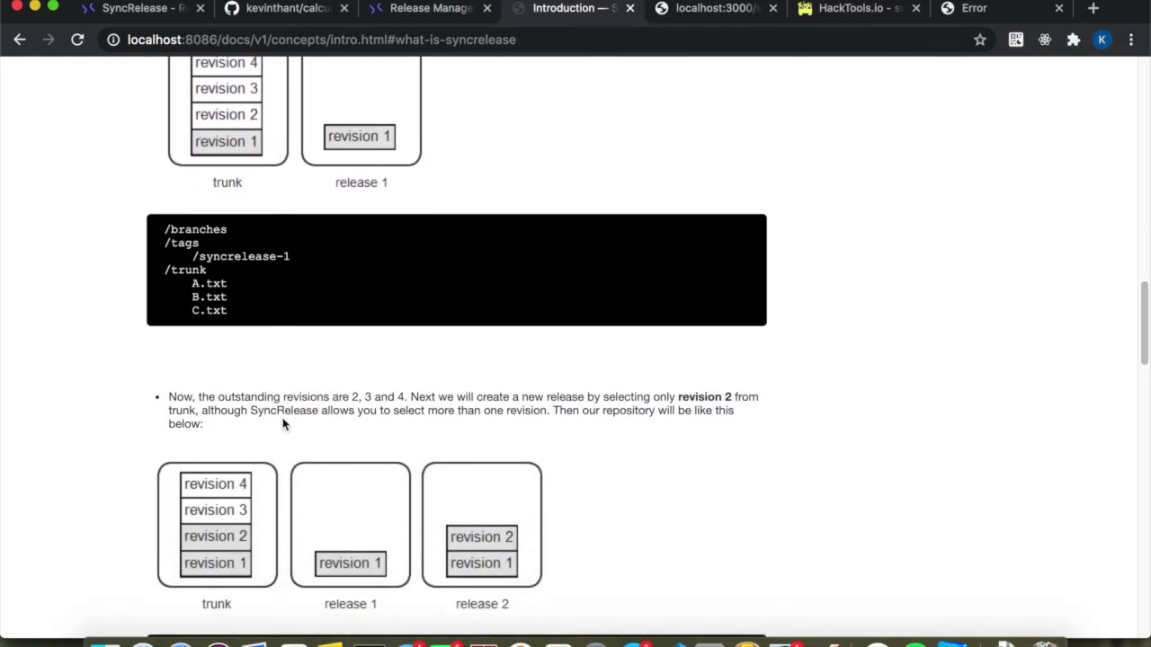
{"action": "scroll", "coordinate": [233, 441], "scroll_direction": "down", "scroll_amount": 1}
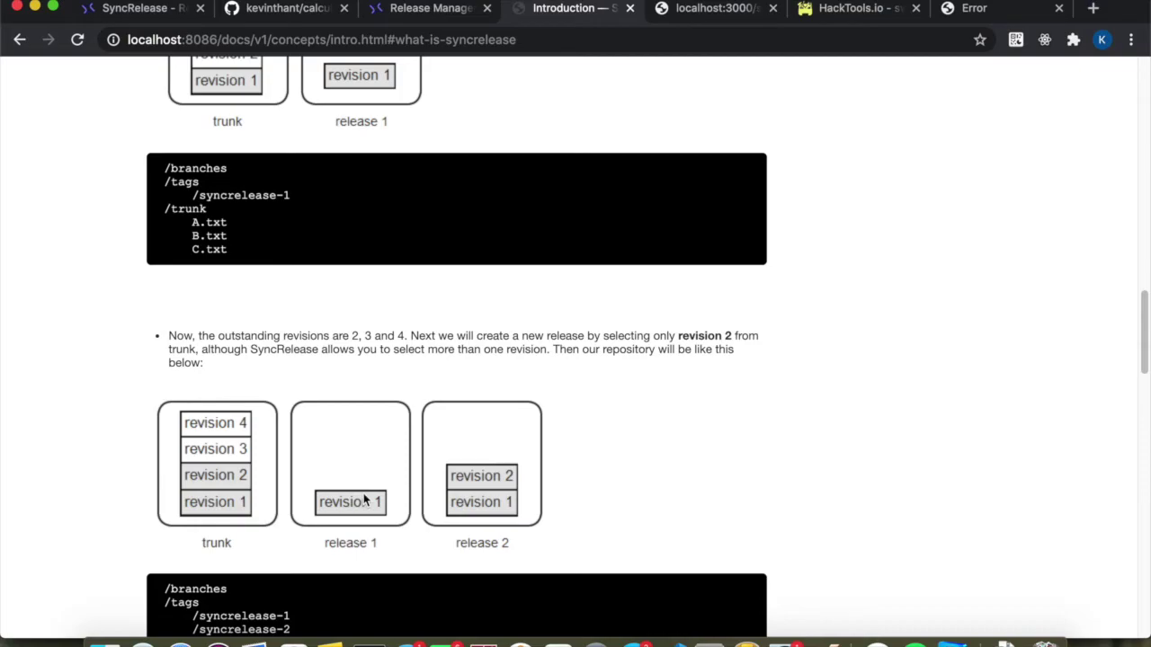
{"action": "scroll", "coordinate": [471, 506], "scroll_direction": "down", "scroll_amount": 2}
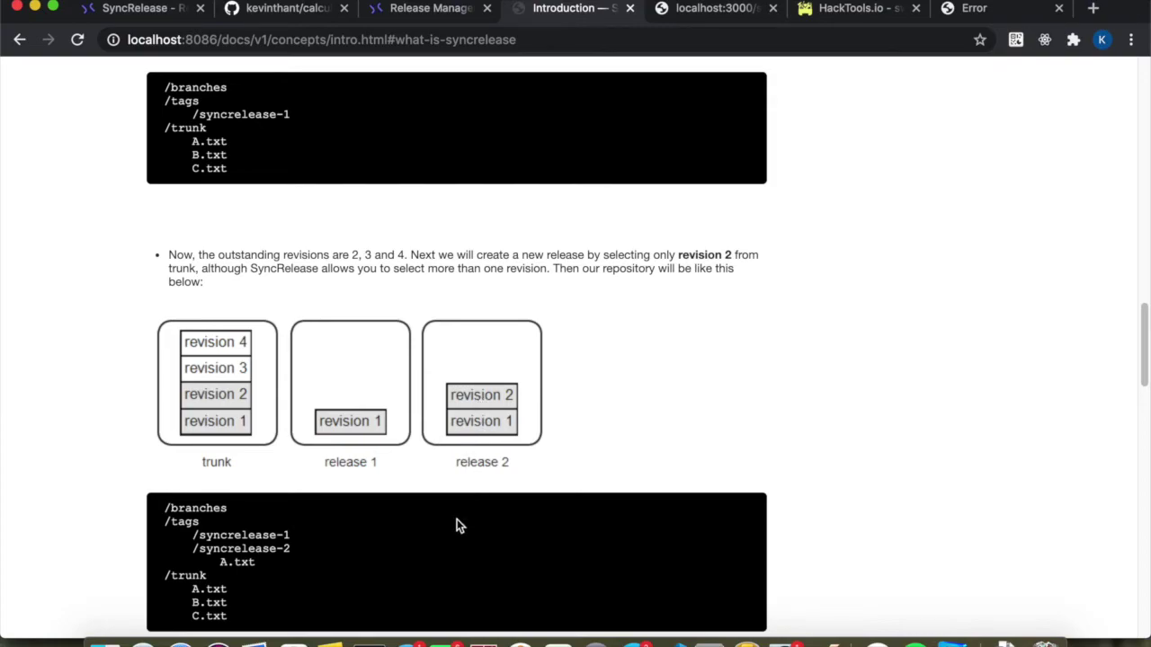
{"action": "scroll", "coordinate": [457, 521], "scroll_direction": "down", "scroll_amount": 2}
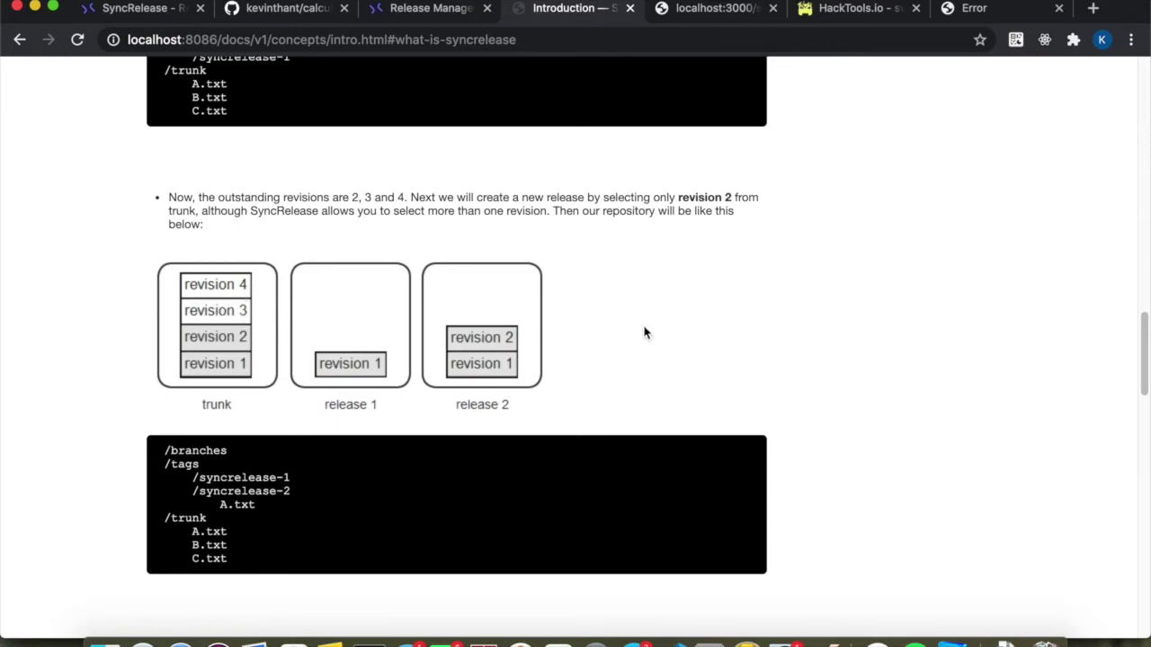
{"action": "scroll", "coordinate": [517, 398], "scroll_direction": "down", "scroll_amount": 15}
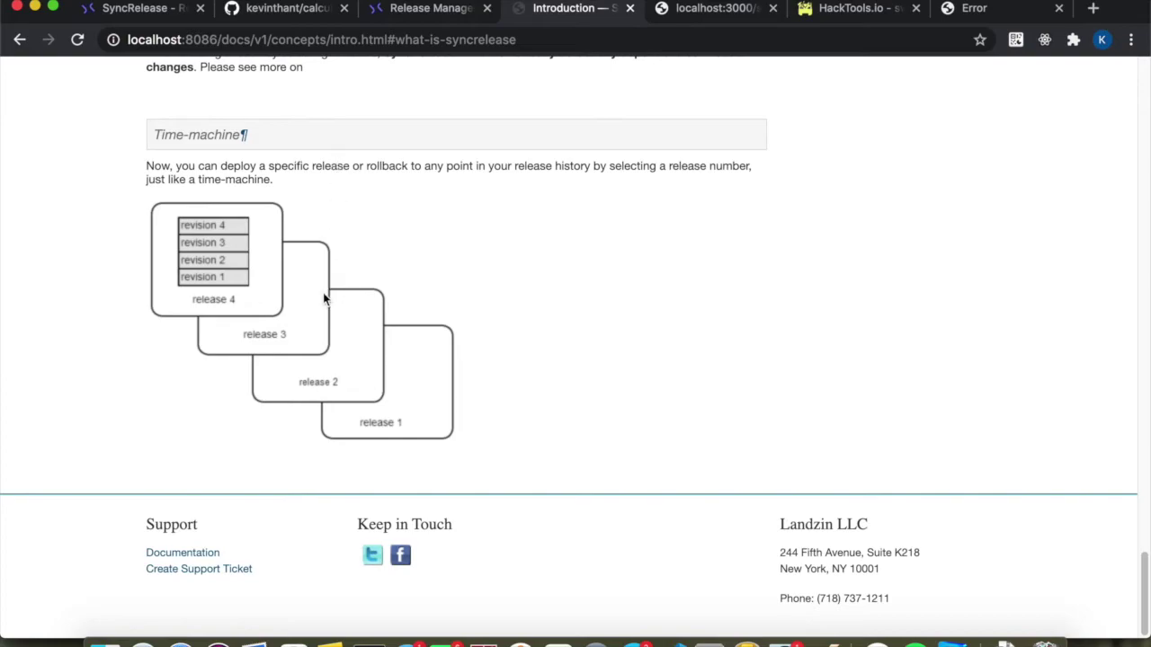
{"action": "scroll", "coordinate": [342, 270], "scroll_direction": "up", "scroll_amount": 2}
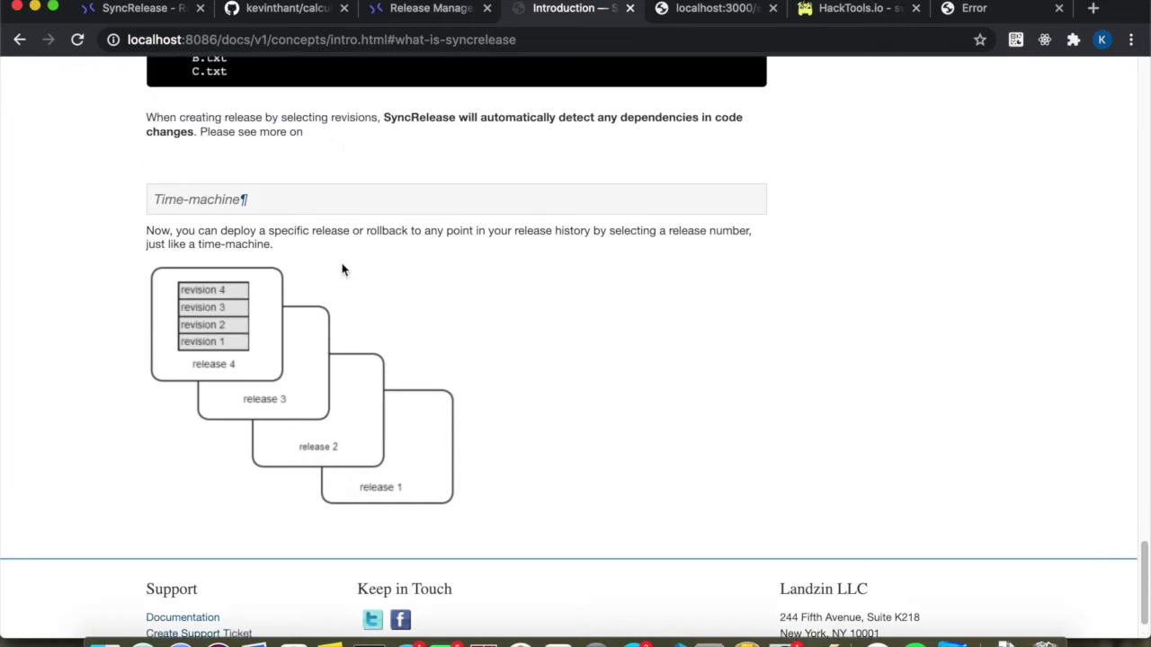
{"action": "scroll", "coordinate": [341, 270], "scroll_direction": "up", "scroll_amount": 15}
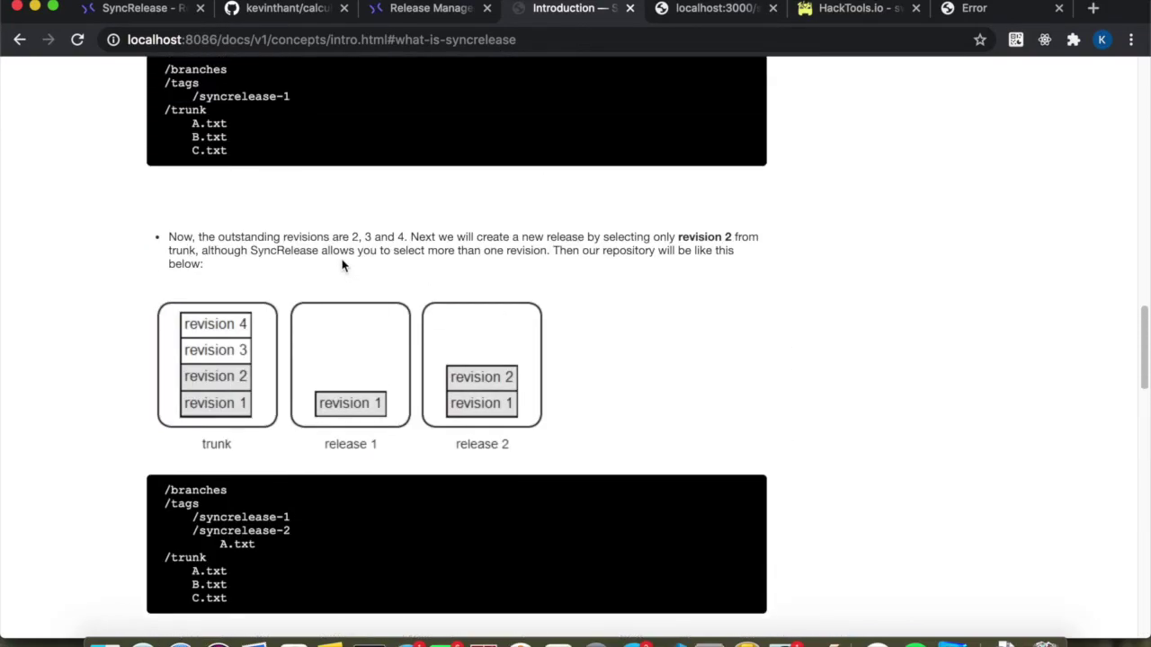
{"action": "scroll", "coordinate": [341, 266], "scroll_direction": "up", "scroll_amount": 5}
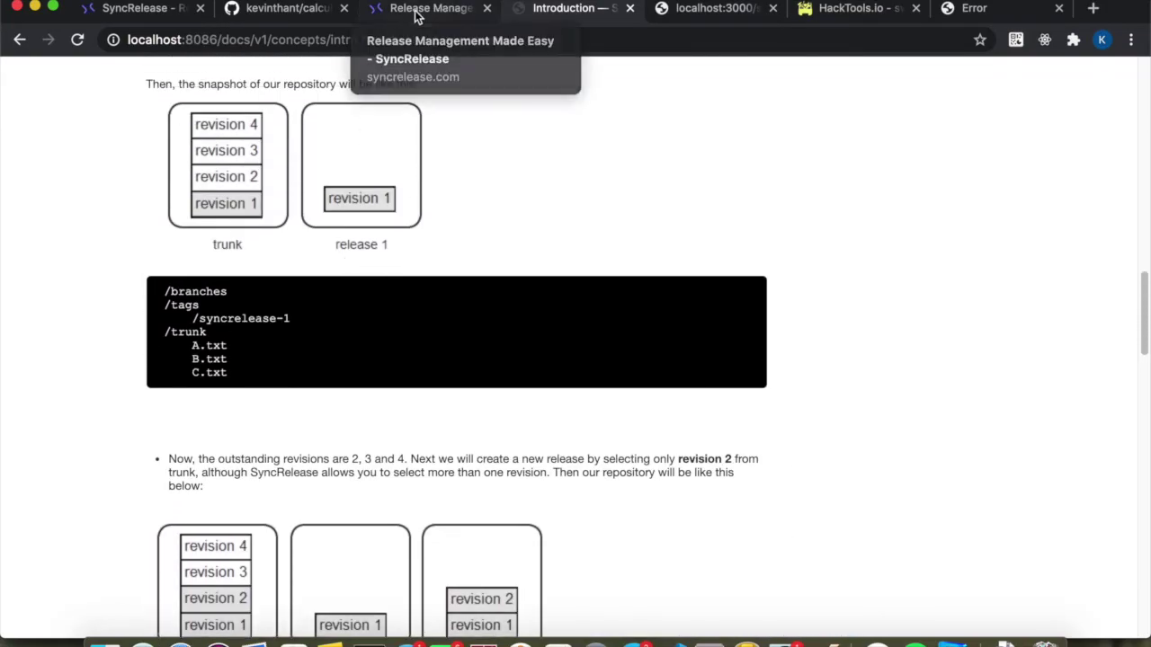
{"action": "left_click", "coordinate": [415, 10]}
Pick changeset 9ce245c in the Calculator API project and start a new release from it.
{"action": "left_click", "coordinate": [140, 13]}
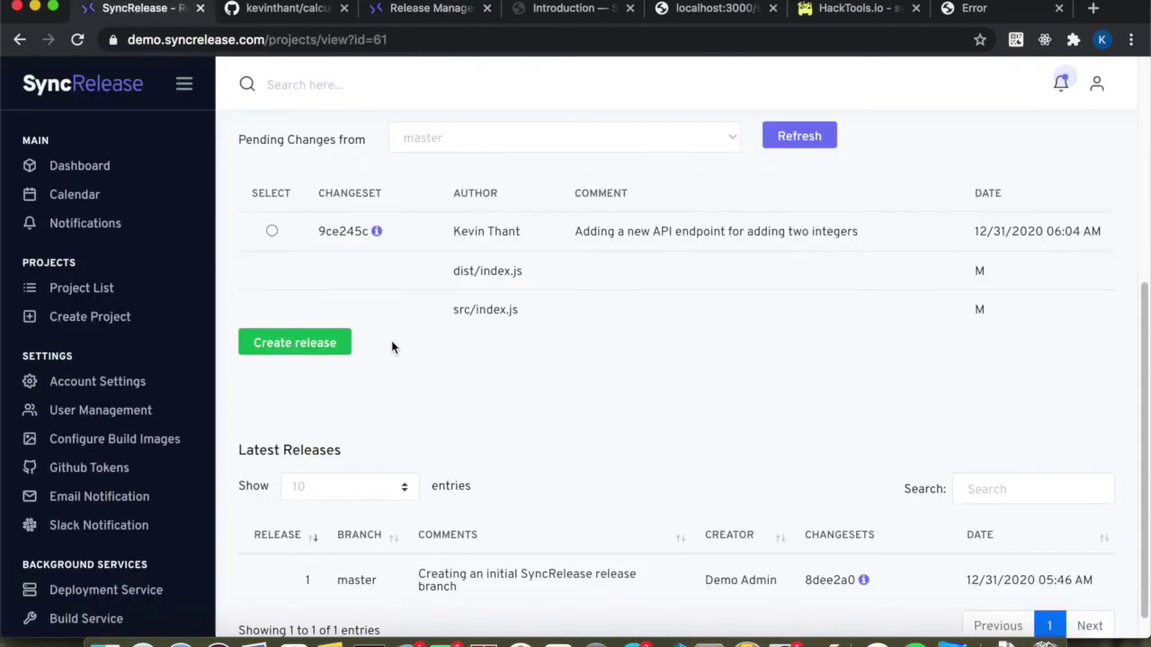
{"action": "scroll", "coordinate": [395, 357], "scroll_direction": "up", "scroll_amount": 1}
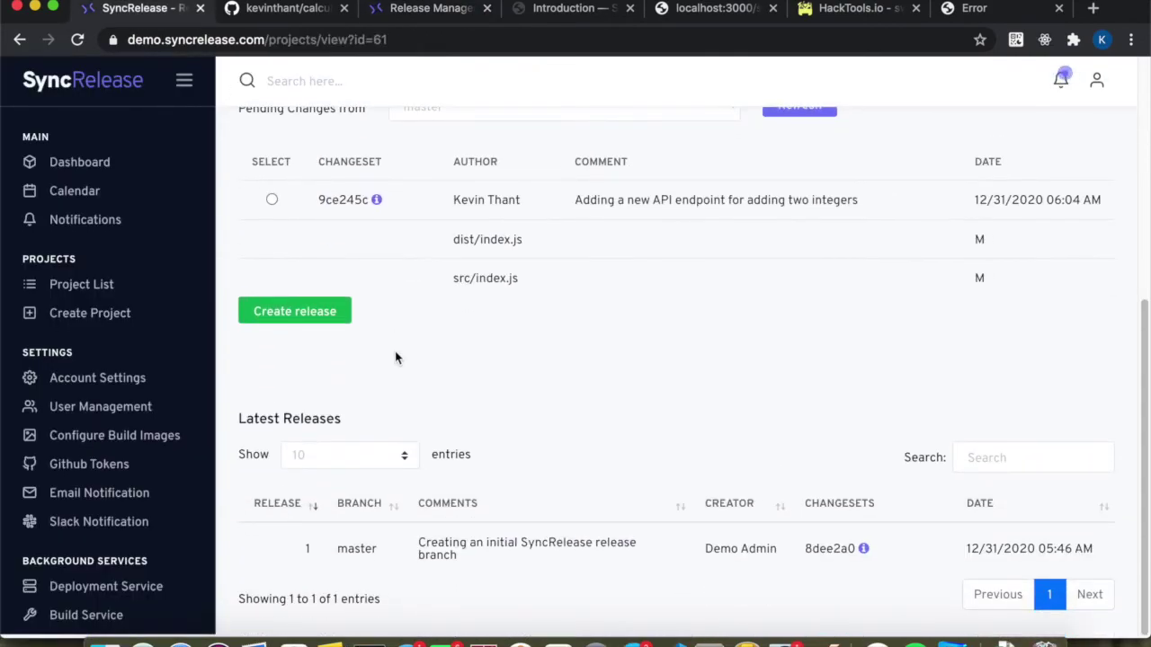
{"action": "scroll", "coordinate": [504, 297], "scroll_direction": "up", "scroll_amount": 1}
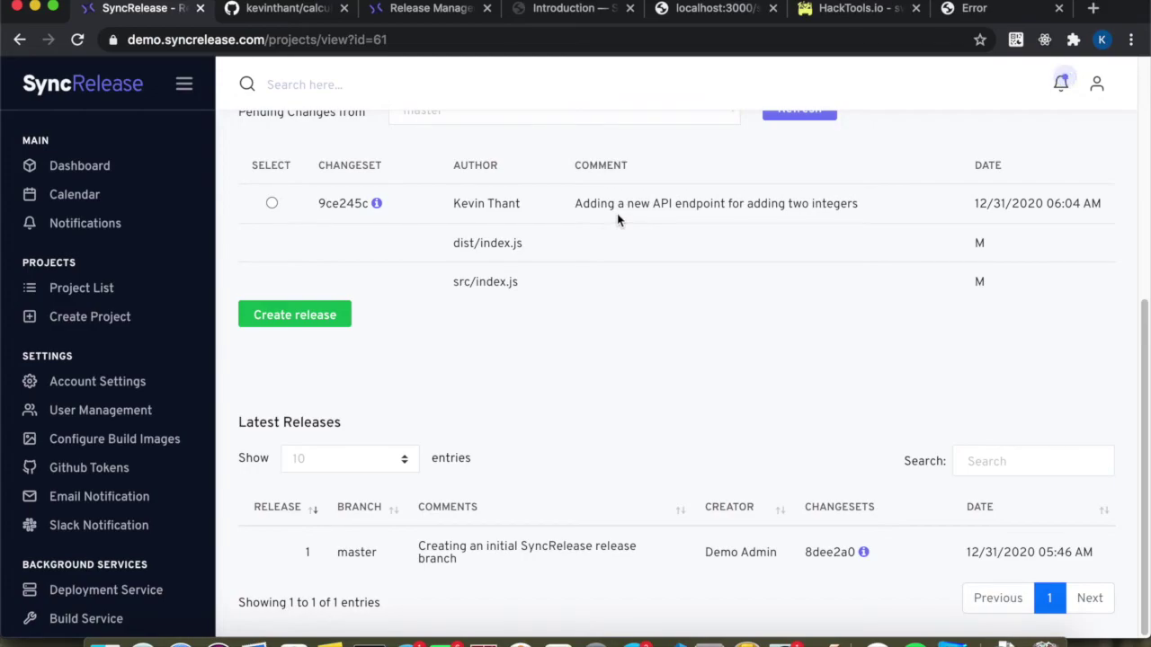
{"action": "left_click", "coordinate": [273, 204]}
{"action": "scroll", "coordinate": [429, 346], "scroll_direction": "down", "scroll_amount": 1}
{"action": "left_click", "coordinate": [314, 314]}
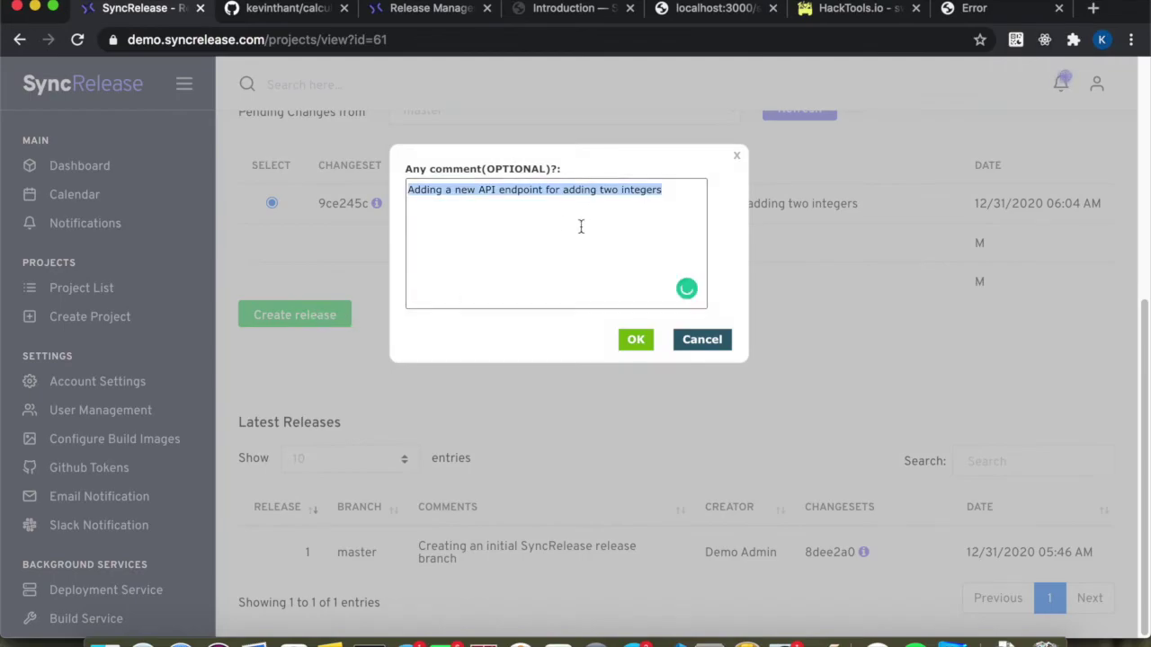
Keep the comment 'Adding a new API endpoint for adding two integers' and create release 2.
{"action": "left_click", "coordinate": [675, 194]}
{"action": "left_click_drag", "start_coordinate": [676, 196], "coordinate": [383, 164]}
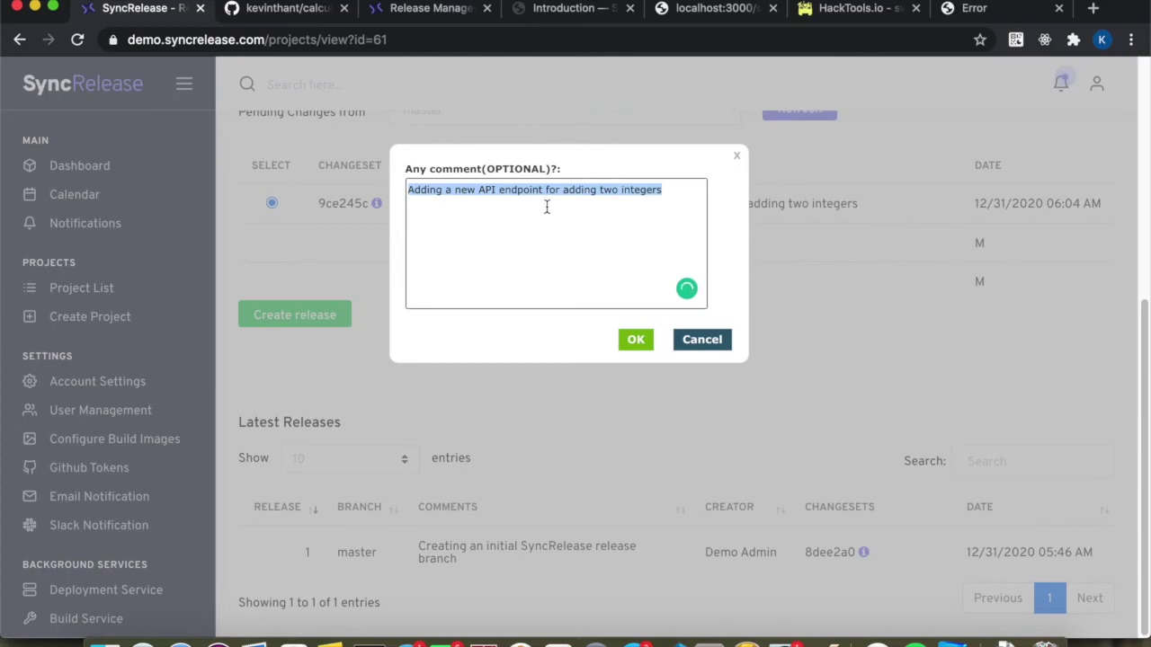
{"action": "left_click", "coordinate": [515, 227]}
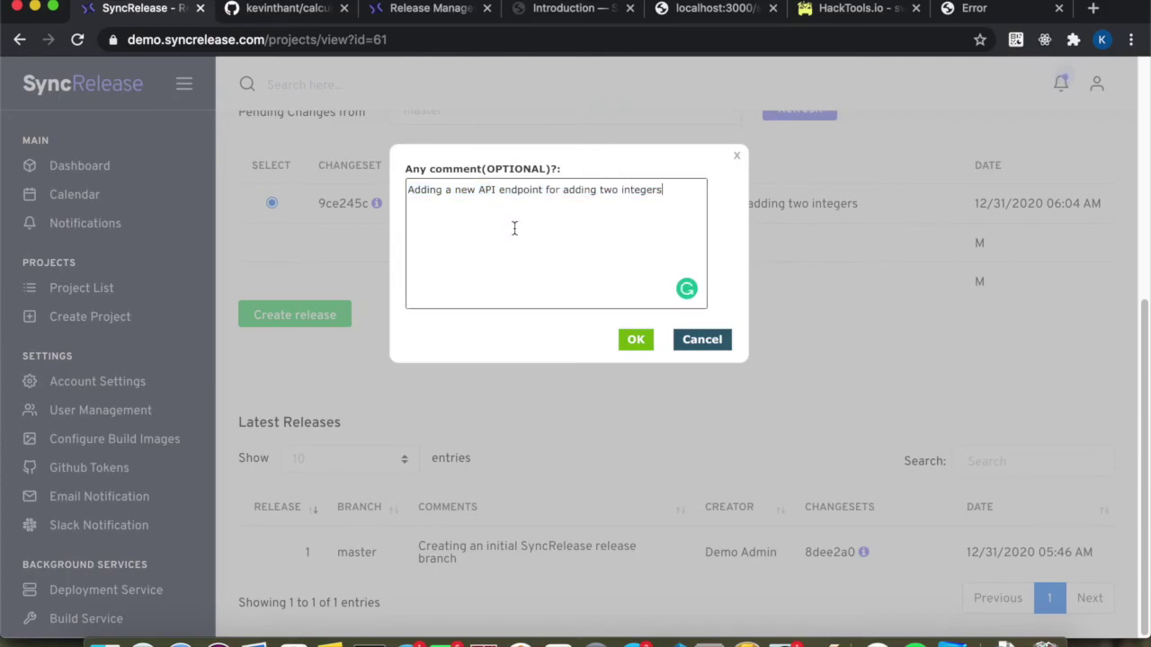
{"action": "type", "text": ","}
{"action": "left_click_drag", "start_coordinate": [675, 190], "coordinate": [277, 168]}
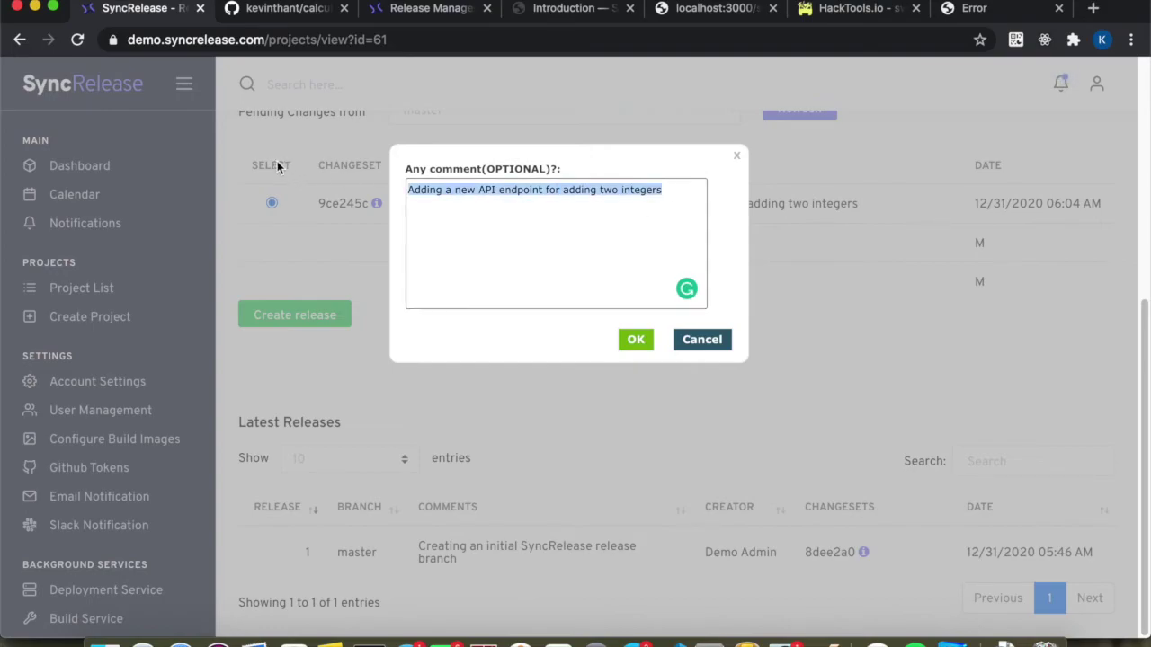
{"action": "left_click", "coordinate": [635, 342]}
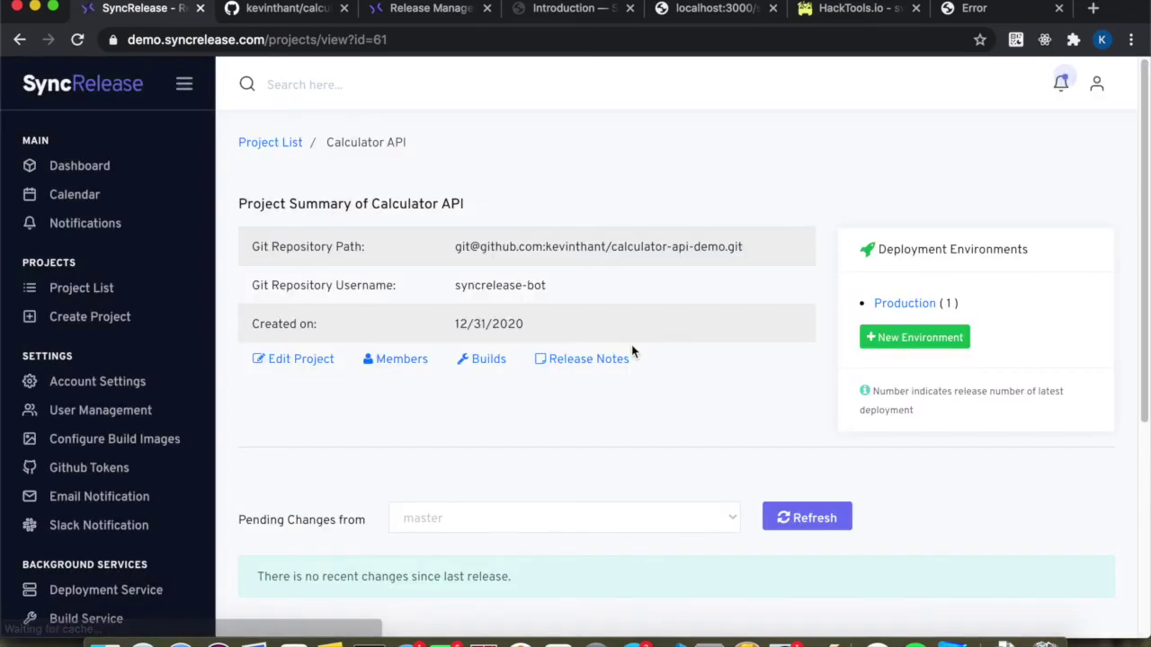
{"action": "scroll", "coordinate": [631, 351], "scroll_direction": "down", "scroll_amount": 4}
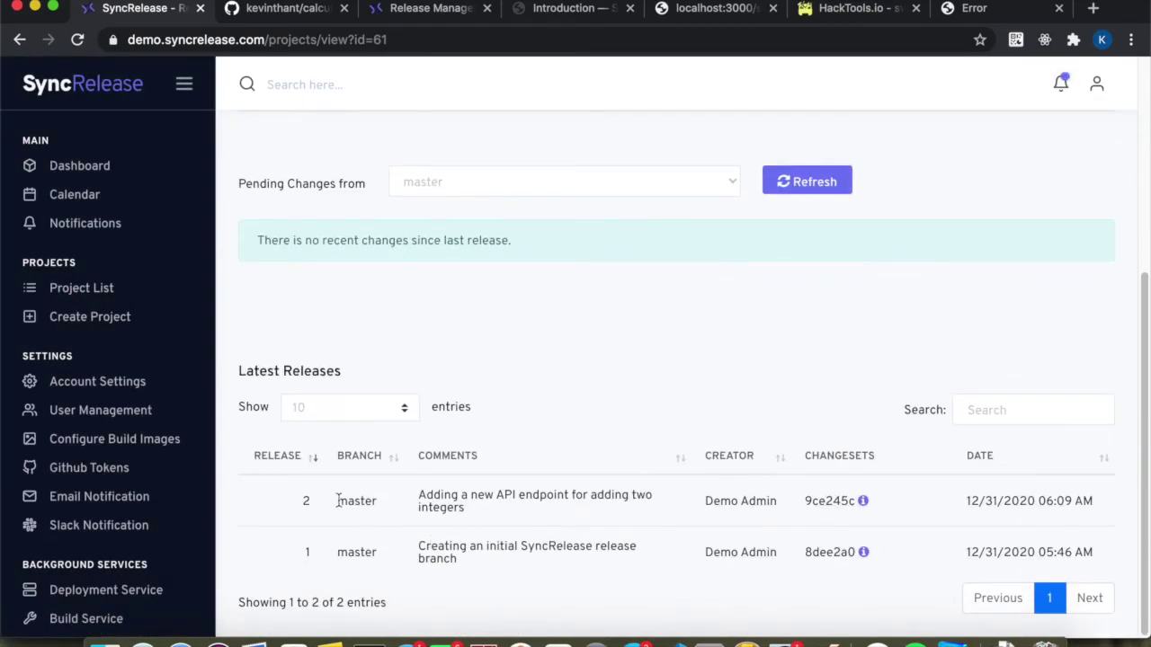
{"action": "scroll", "coordinate": [338, 502], "scroll_direction": "up", "scroll_amount": 2}
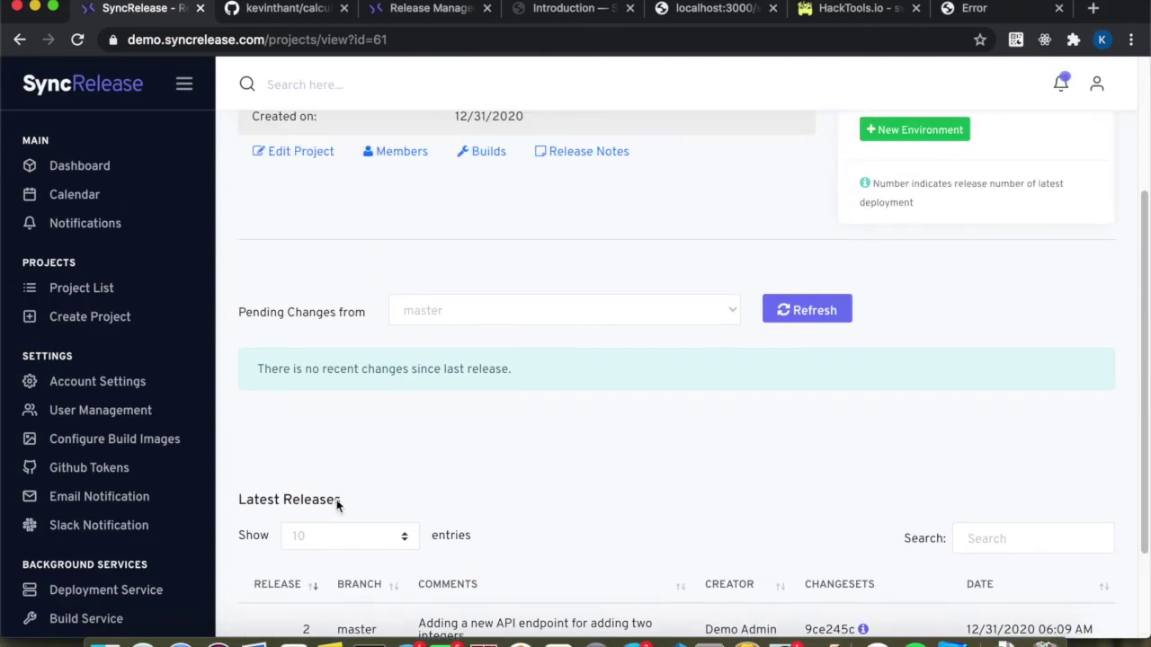
{"action": "scroll", "coordinate": [710, 371], "scroll_direction": "up", "scroll_amount": 2}
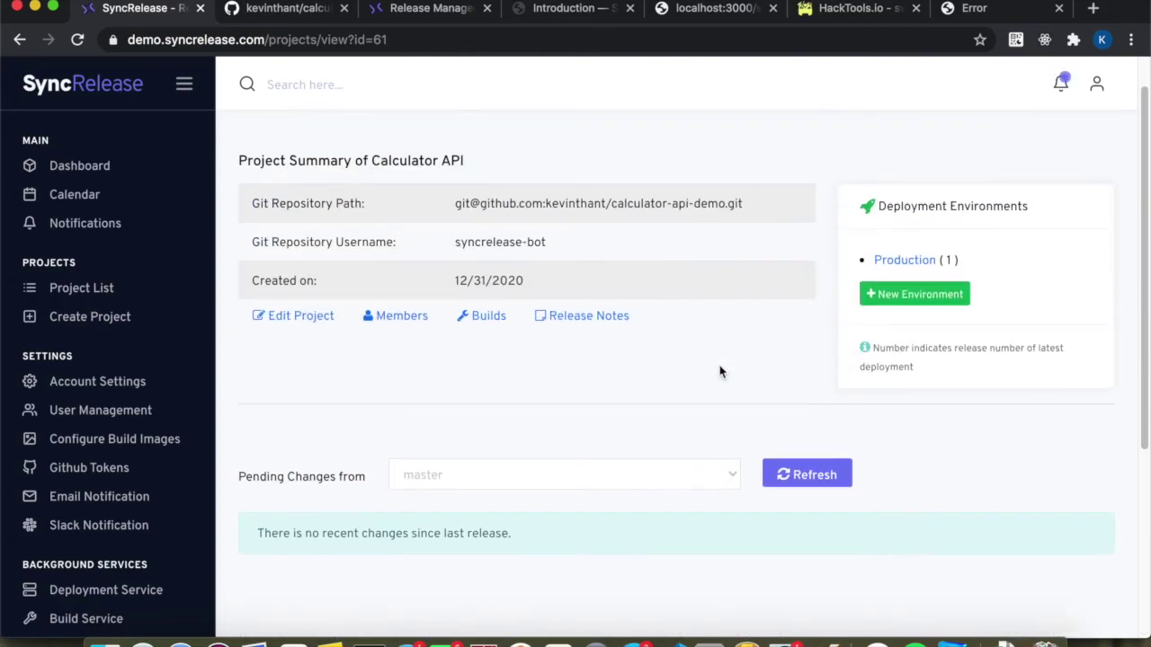
Push release master / 2 to Production and wait until the deployment shows COMPLETED.
{"action": "left_click", "coordinate": [889, 265]}
{"action": "scroll", "coordinate": [464, 471], "scroll_direction": "down", "scroll_amount": 2}
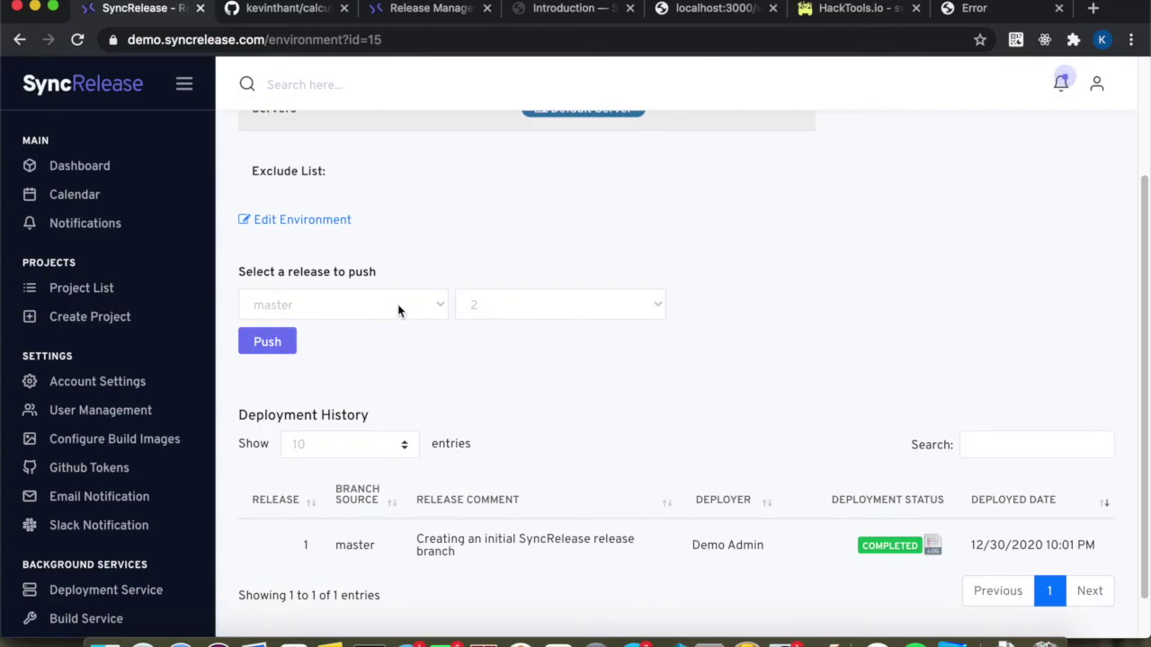
{"action": "scroll", "coordinate": [511, 304], "scroll_direction": "up", "scroll_amount": 2}
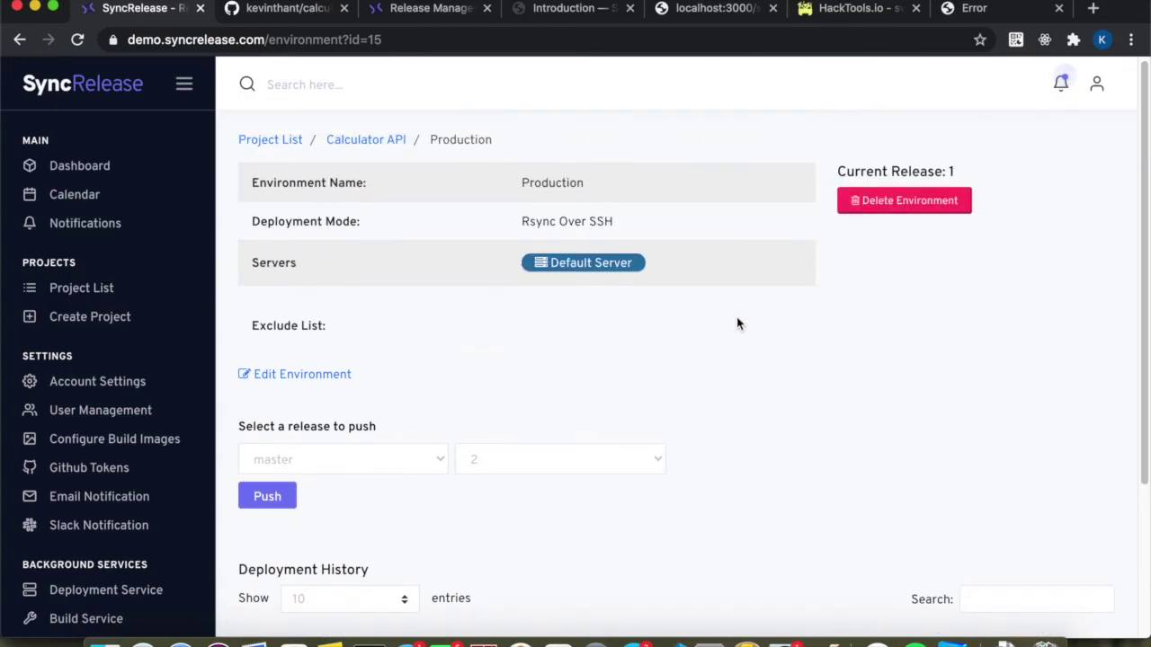
{"action": "scroll", "coordinate": [605, 403], "scroll_direction": "down", "scroll_amount": 1}
{"action": "scroll", "coordinate": [604, 403], "scroll_direction": "up", "scroll_amount": 1}
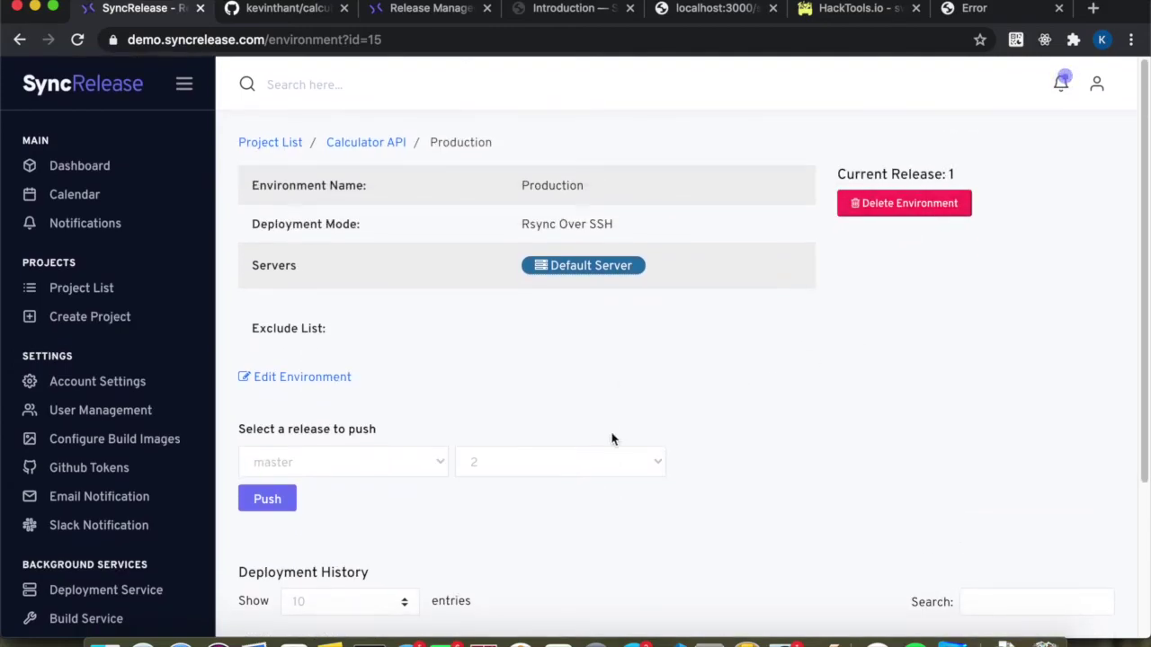
{"action": "scroll", "coordinate": [584, 454], "scroll_direction": "down", "scroll_amount": 3}
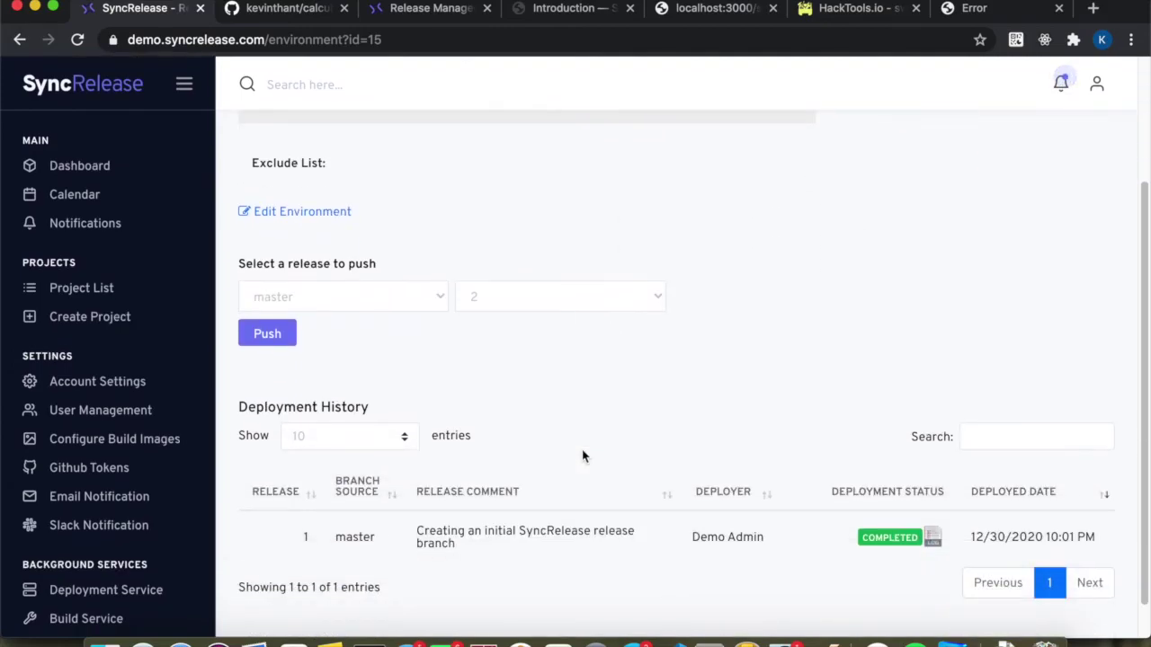
{"action": "left_click", "coordinate": [264, 319]}
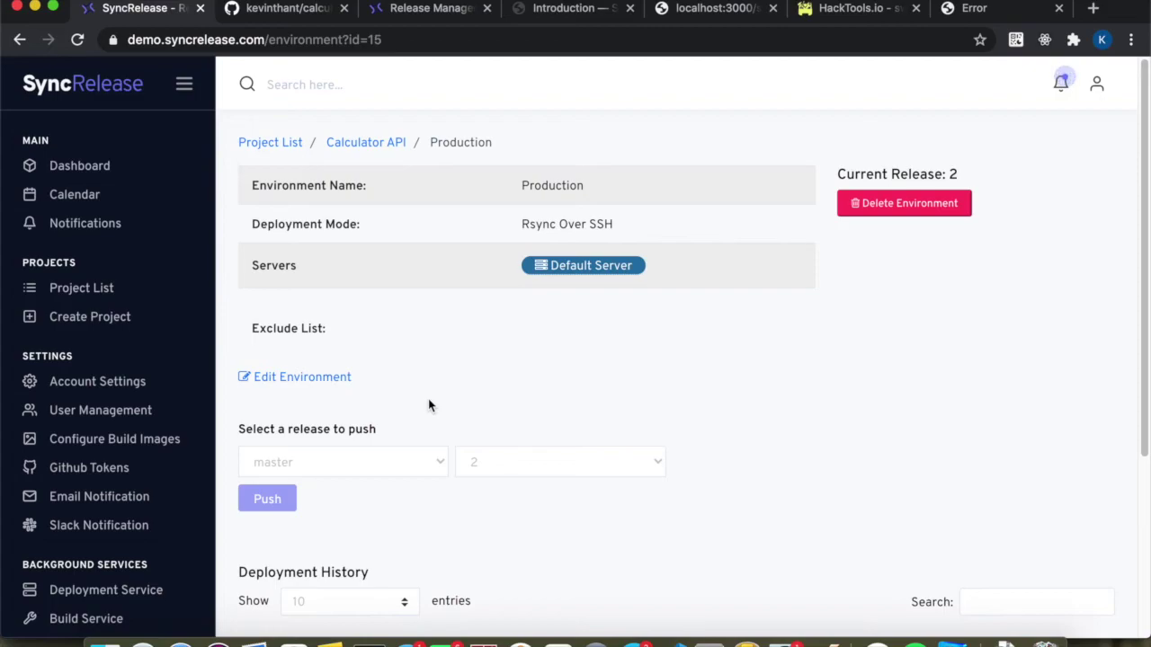
{"action": "scroll", "coordinate": [428, 403], "scroll_direction": "down", "scroll_amount": 3}
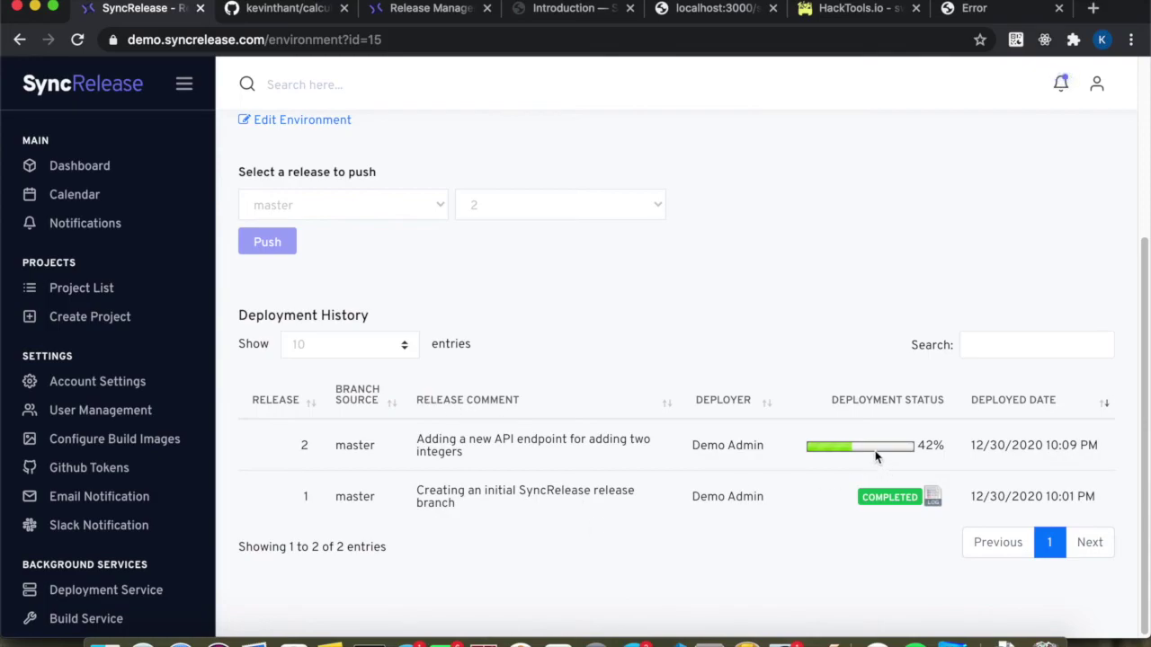
{"action": "mouse_move", "coordinate": [876, 455]}
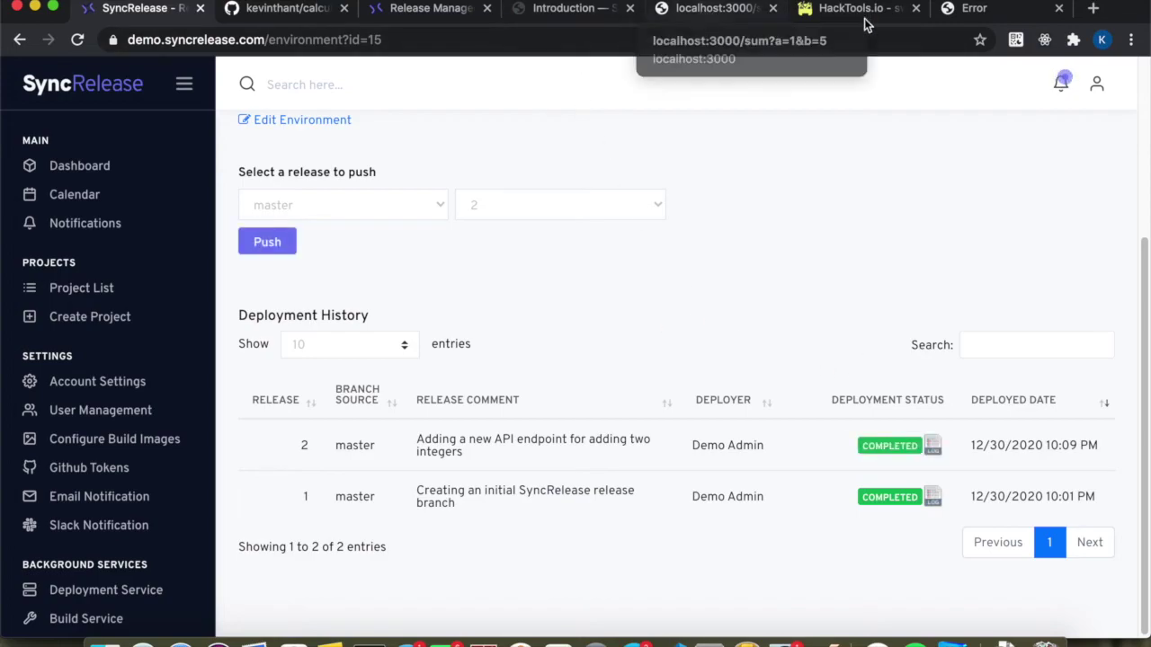
Verify /sum returns {"sum":3}, then {"sum":5} with b=4, and return to the Production page.
{"action": "left_click", "coordinate": [969, 9]}
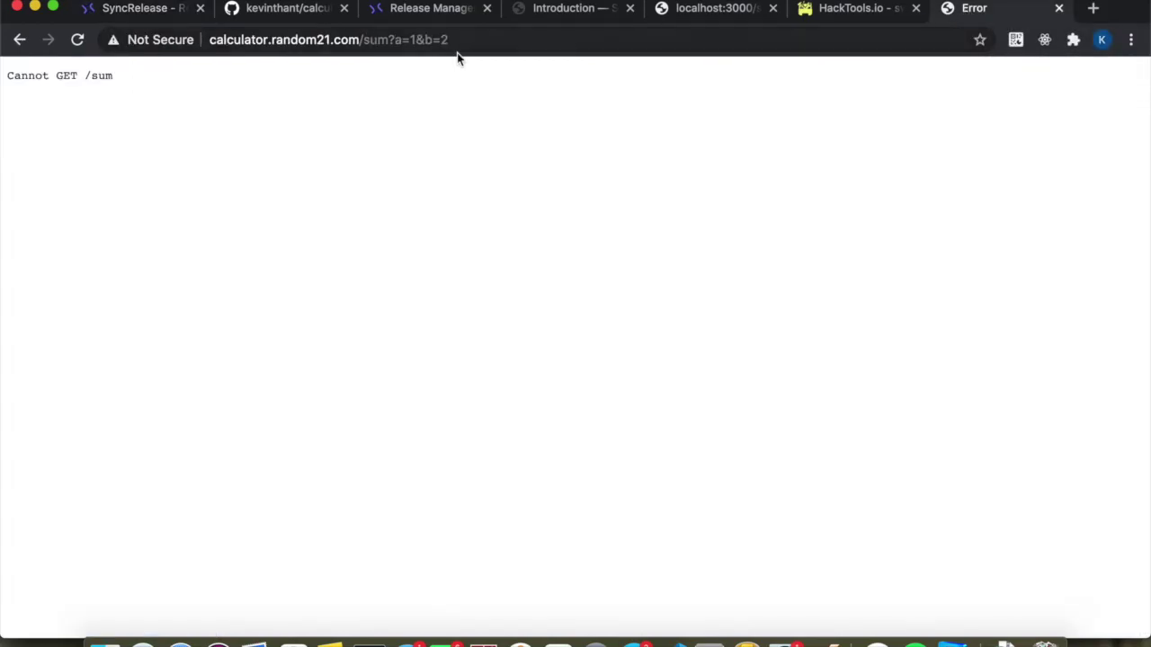
{"action": "left_click", "coordinate": [78, 42]}
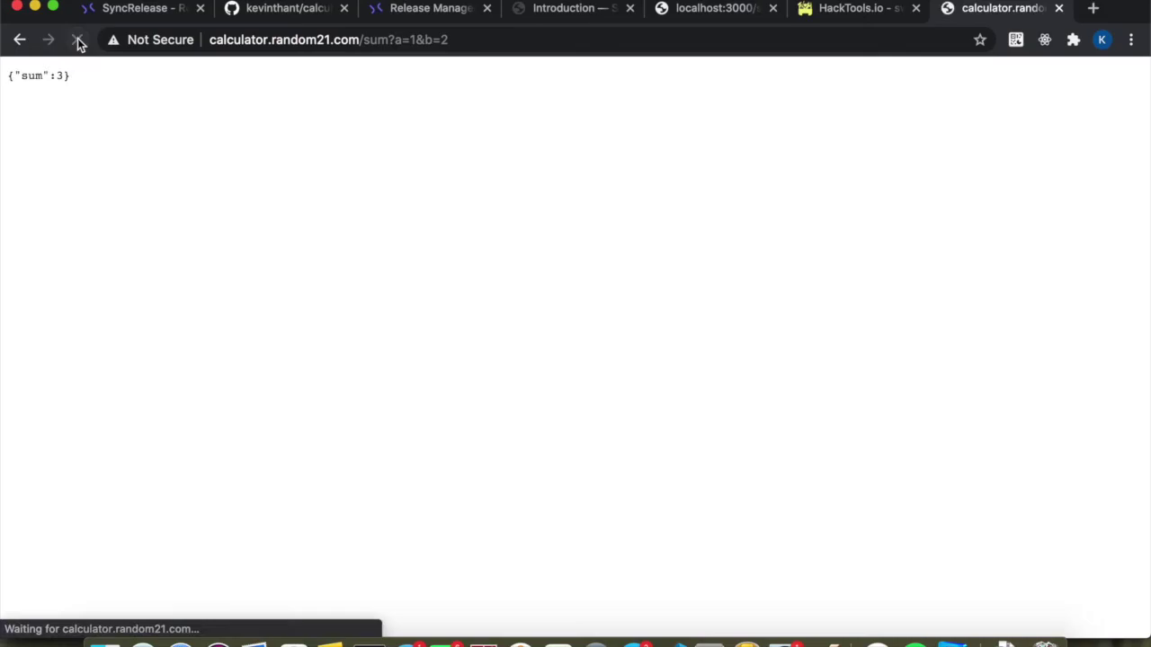
{"action": "double_click", "coordinate": [445, 38]}
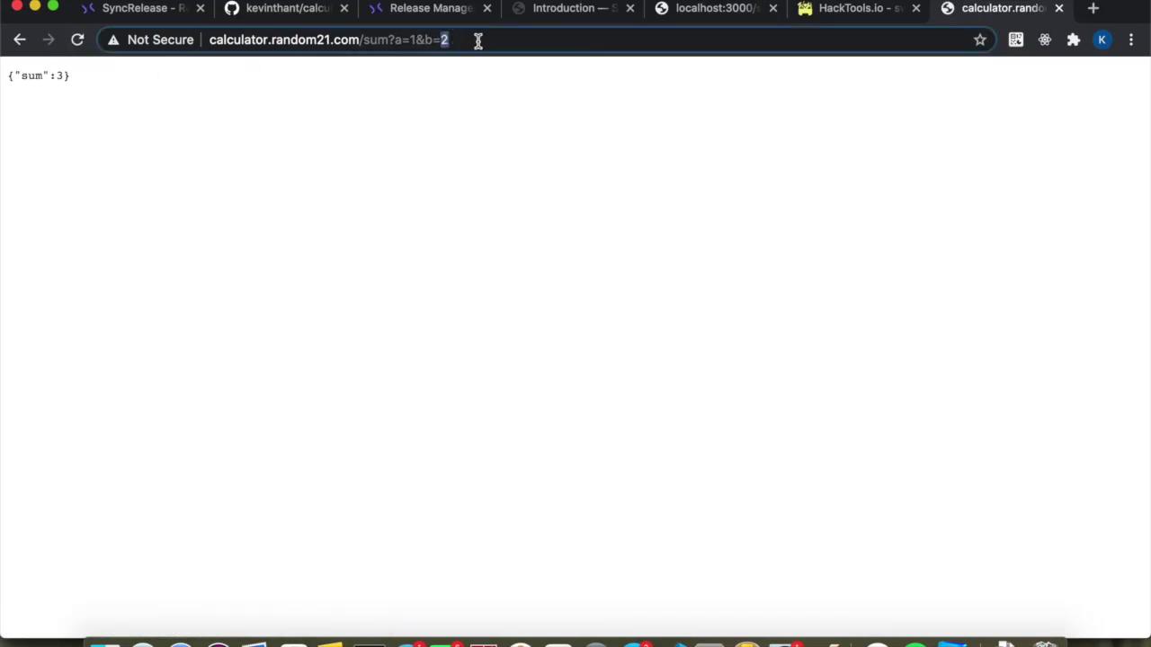
{"action": "key", "text": "BackSpace"}
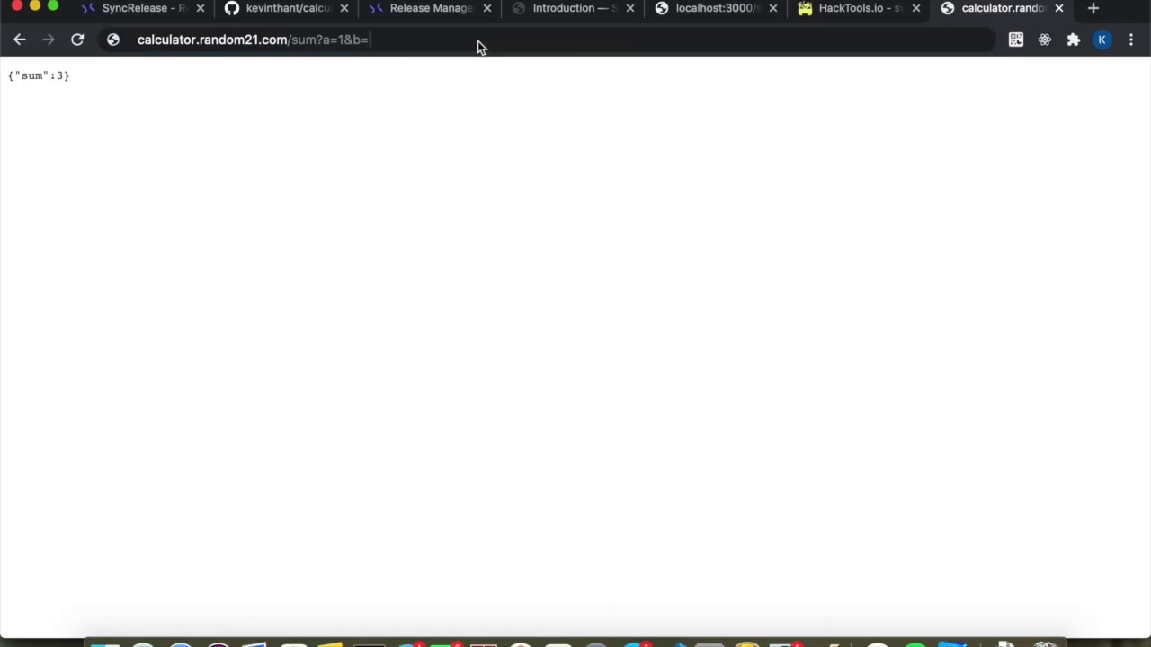
{"action": "type", "text": "4"}
{"action": "key", "text": "Return"}
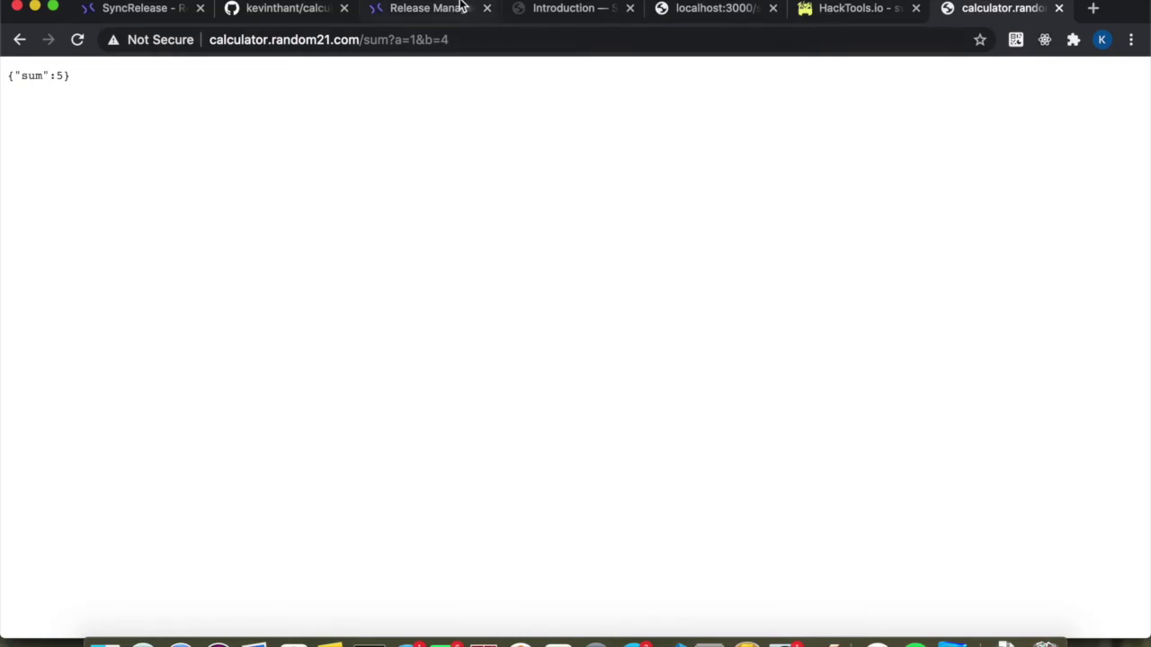
{"action": "left_click", "coordinate": [410, 11]}
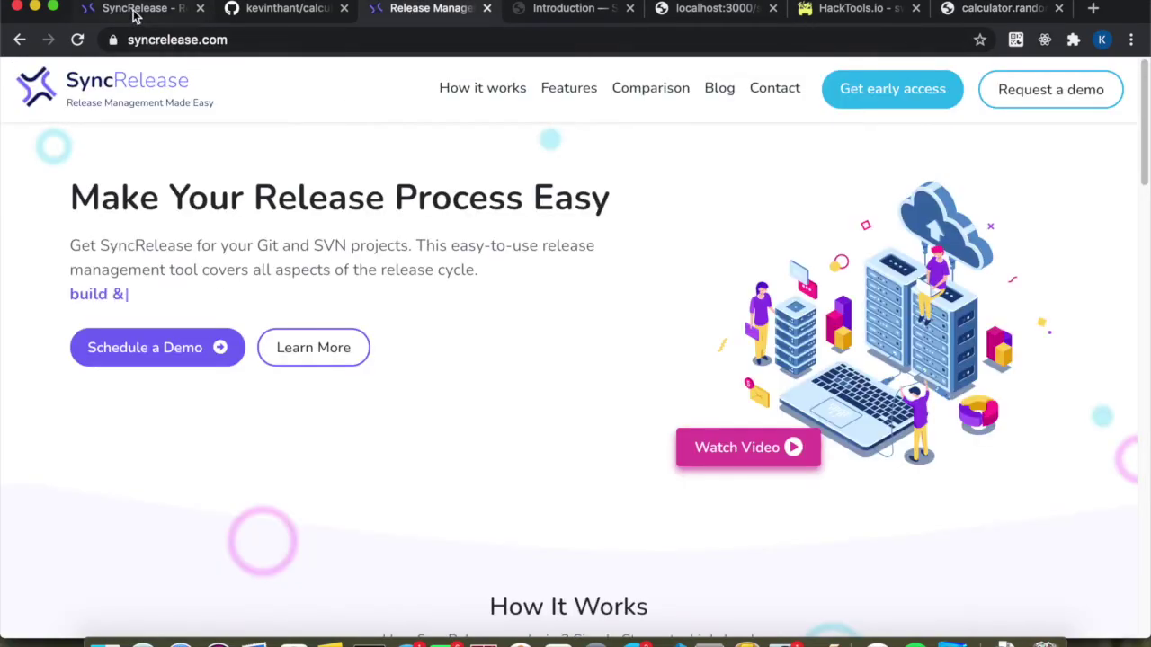
{"action": "left_click", "coordinate": [135, 10]}
Select release 1 in the release list and push it to Production to roll back.
{"action": "scroll", "coordinate": [425, 437], "scroll_direction": "up", "scroll_amount": 3}
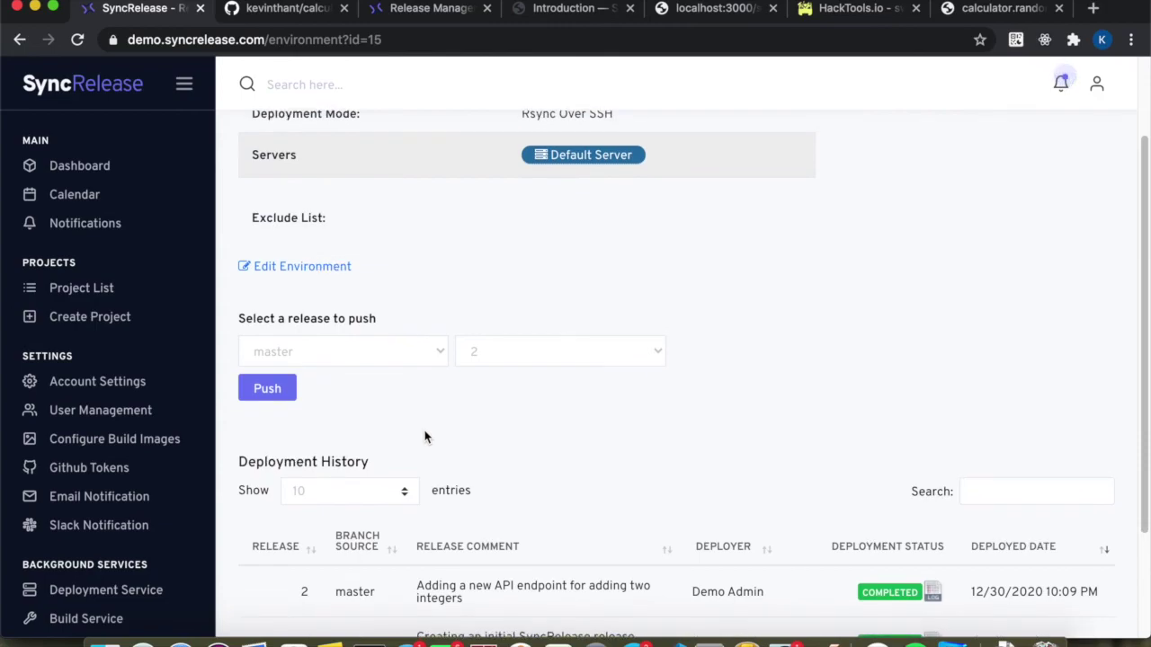
{"action": "scroll", "coordinate": [425, 437], "scroll_direction": "down", "scroll_amount": 3}
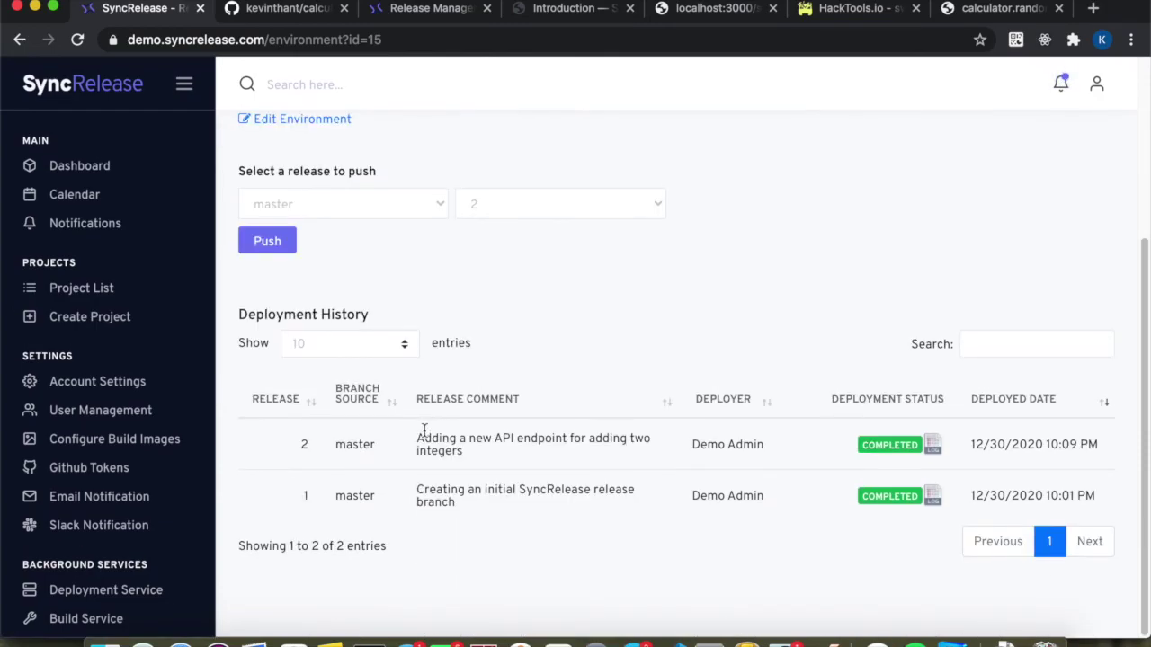
{"action": "scroll", "coordinate": [427, 435], "scroll_direction": "up", "scroll_amount": 1}
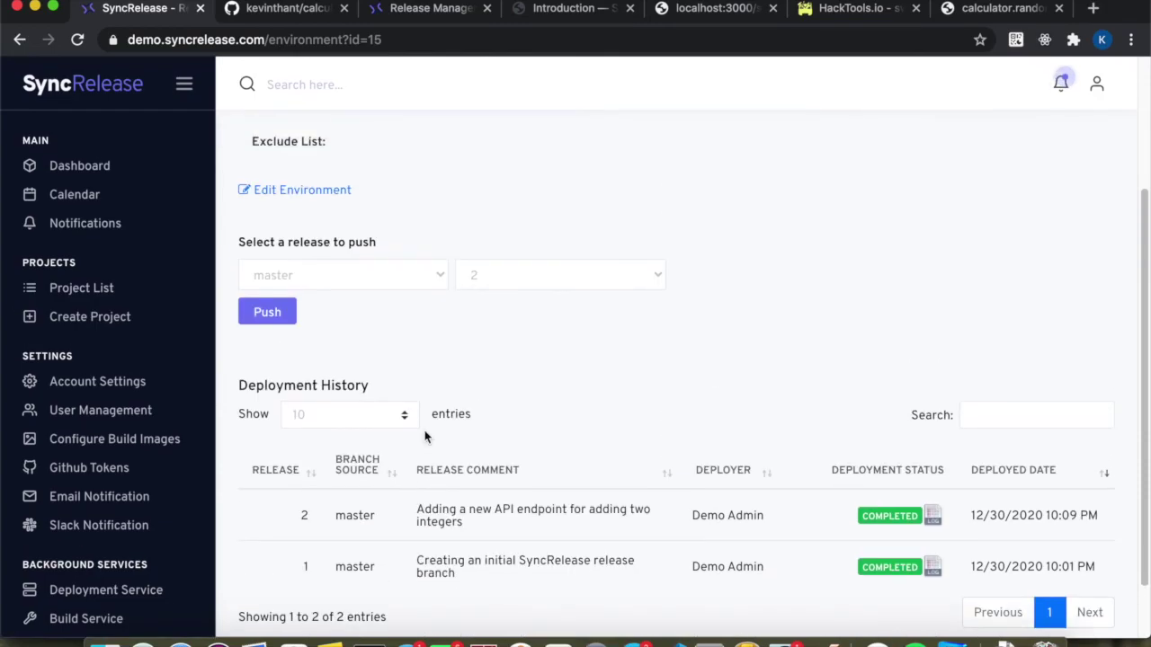
{"action": "left_click", "coordinate": [495, 279]}
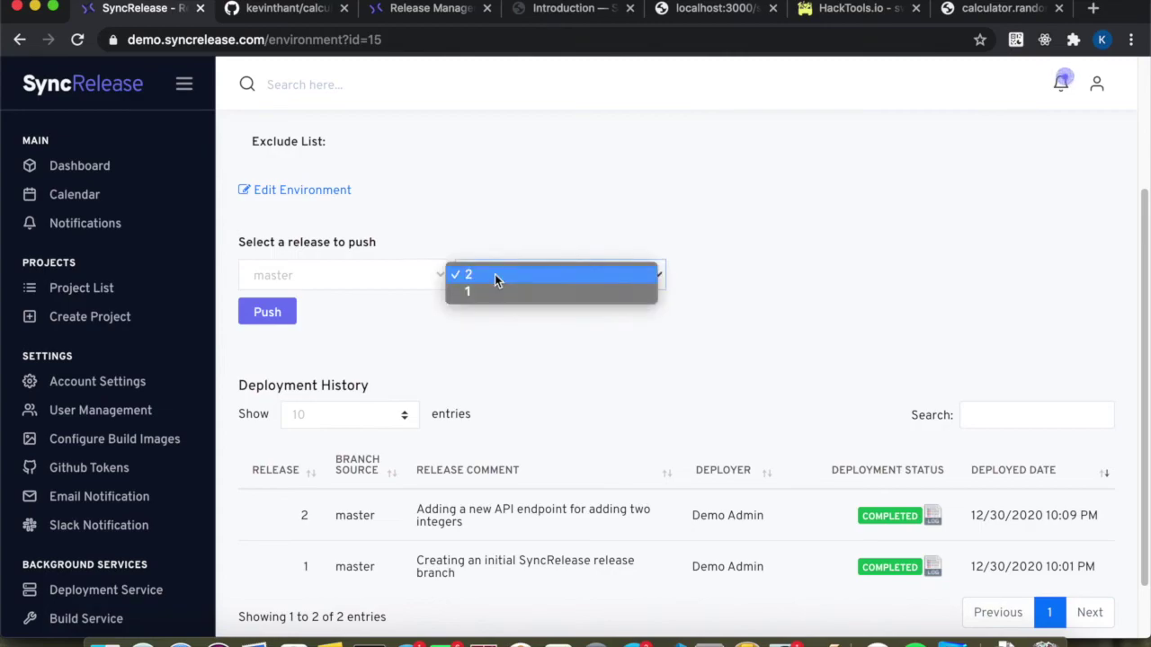
{"action": "left_click", "coordinate": [481, 293]}
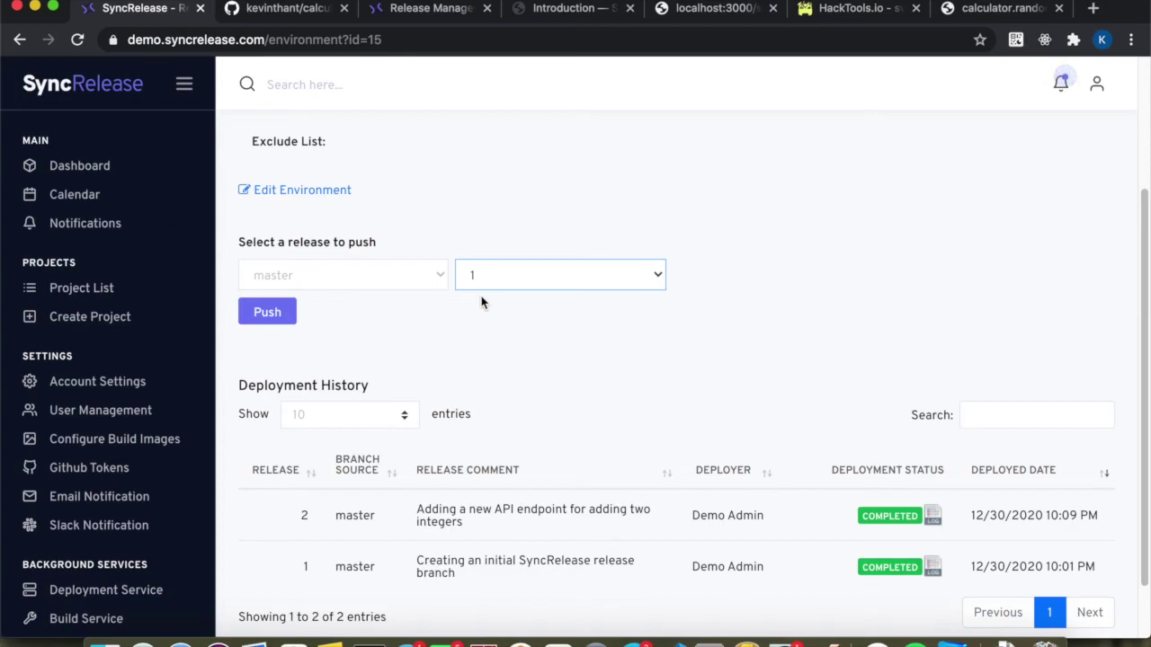
{"action": "scroll", "coordinate": [420, 409], "scroll_direction": "down", "scroll_amount": 2}
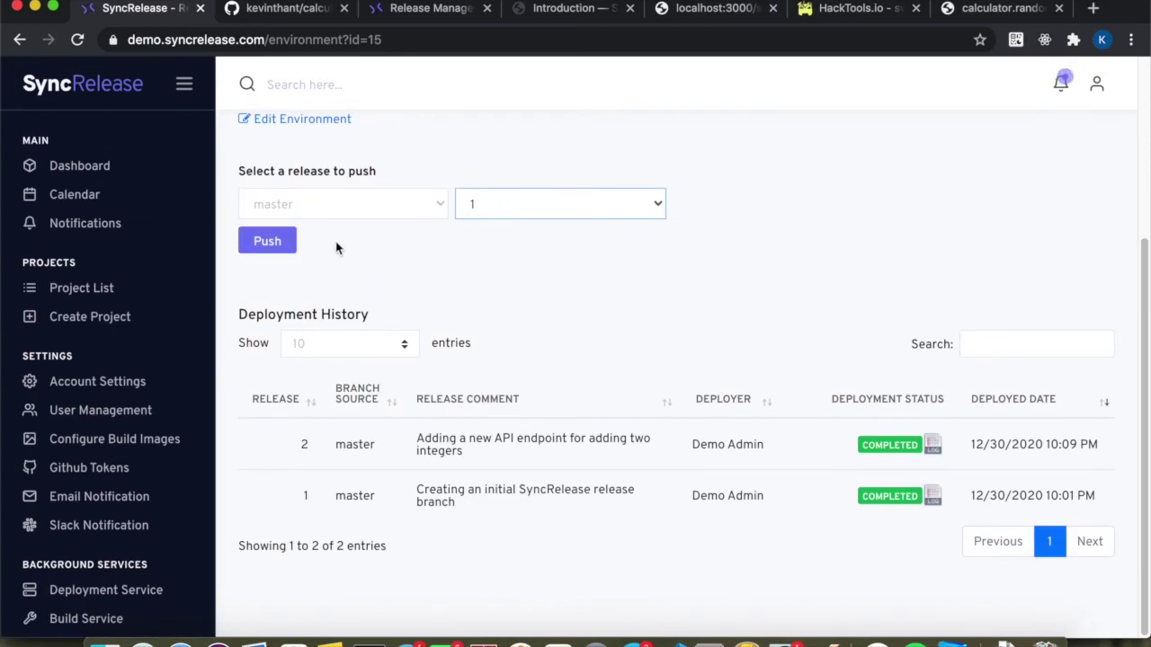
{"action": "left_click", "coordinate": [267, 241]}
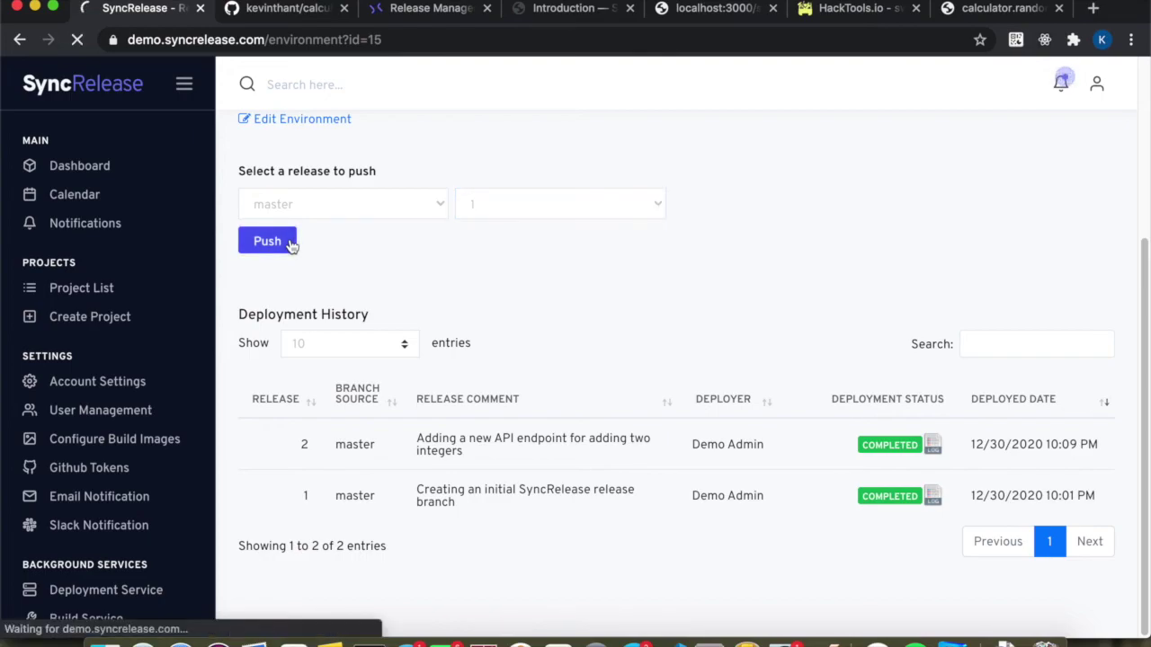
{"action": "scroll", "coordinate": [291, 247], "scroll_direction": "down", "scroll_amount": 8}
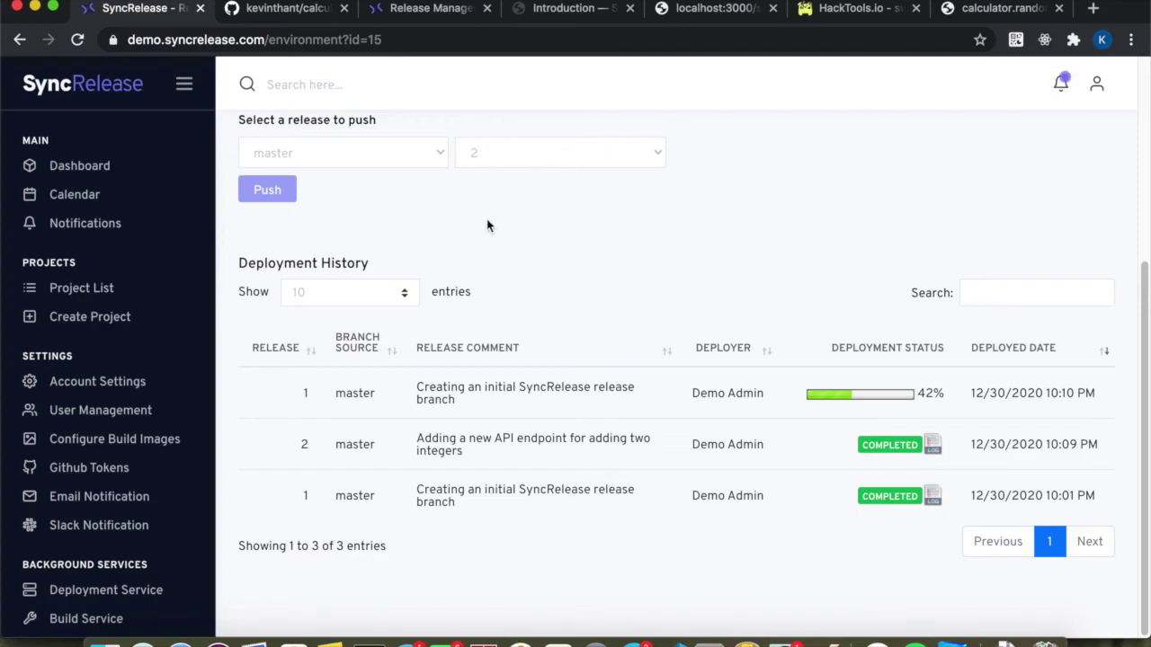
Check the release 1 rollback is COMPLETED and review its build log ending in BUILD FINISHED.
{"action": "scroll", "coordinate": [486, 287], "scroll_direction": "up", "scroll_amount": 1}
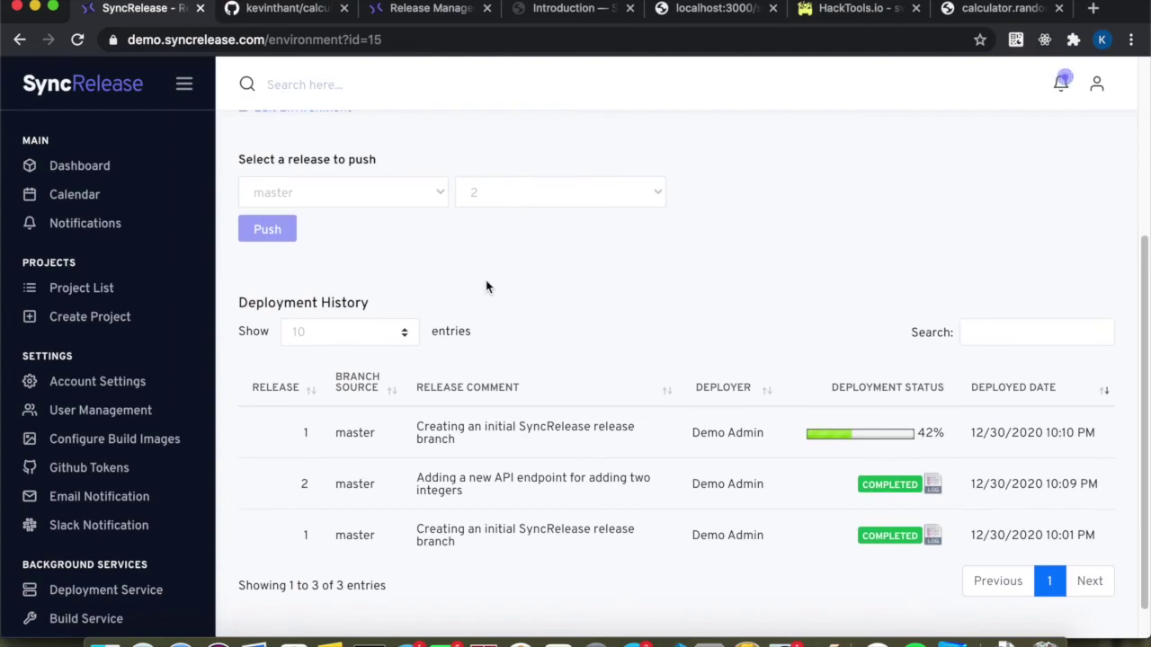
{"action": "scroll", "coordinate": [486, 287], "scroll_direction": "up", "scroll_amount": 2}
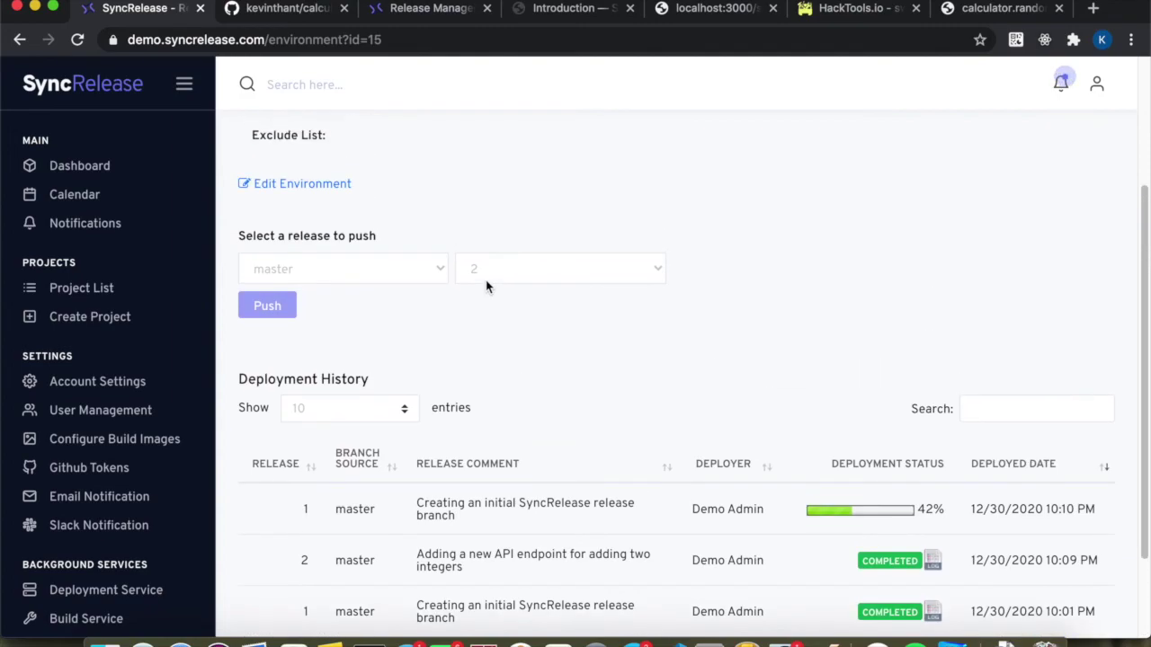
{"action": "scroll", "coordinate": [485, 287], "scroll_direction": "down", "scroll_amount": 3}
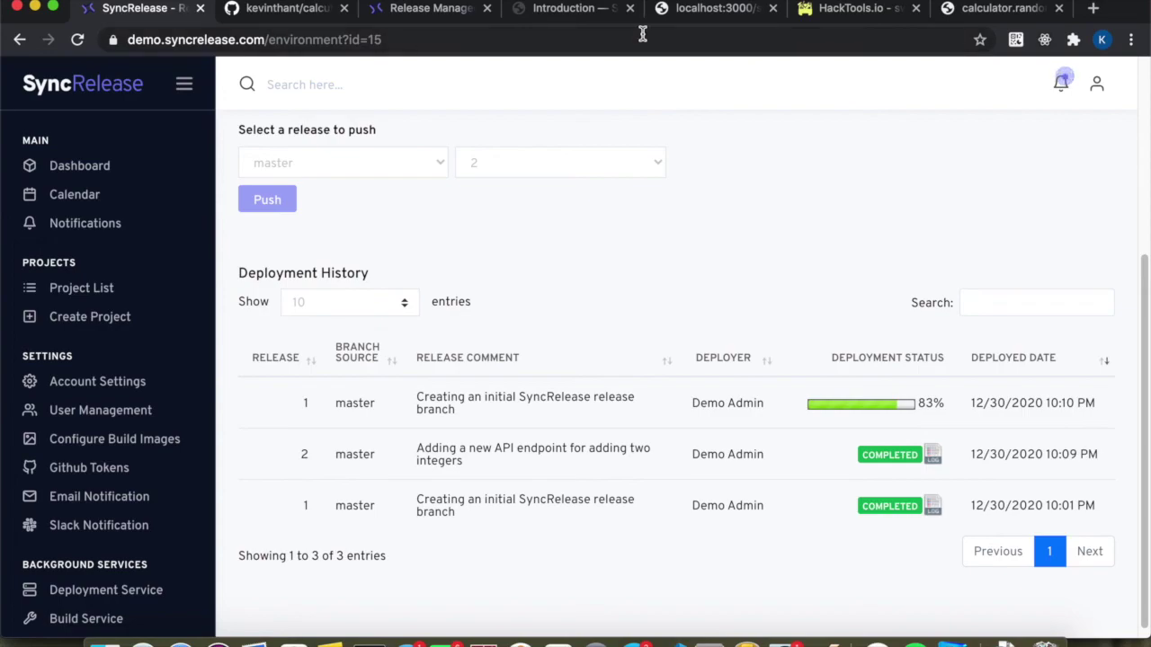
{"action": "left_click", "coordinate": [935, 459]}
{"action": "scroll", "coordinate": [711, 340], "scroll_direction": "down", "scroll_amount": 10}
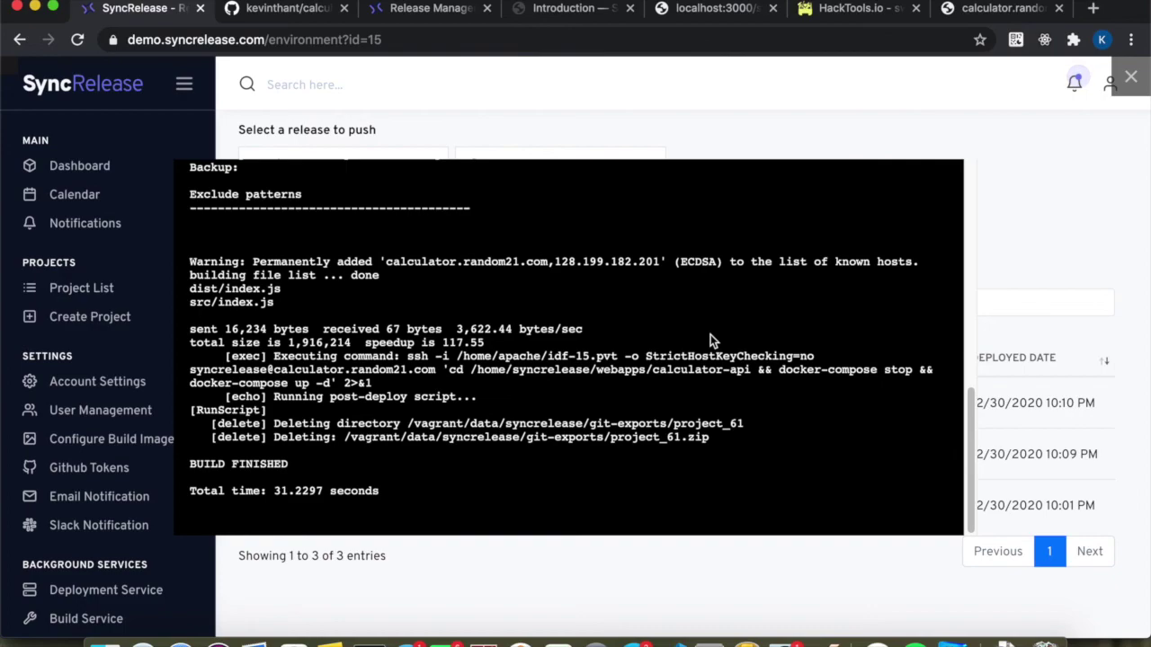
{"action": "scroll", "coordinate": [711, 334], "scroll_direction": "up", "scroll_amount": 10}
{"action": "scroll", "coordinate": [712, 336], "scroll_direction": "down", "scroll_amount": 10}
{"action": "left_click", "coordinate": [1063, 257]}
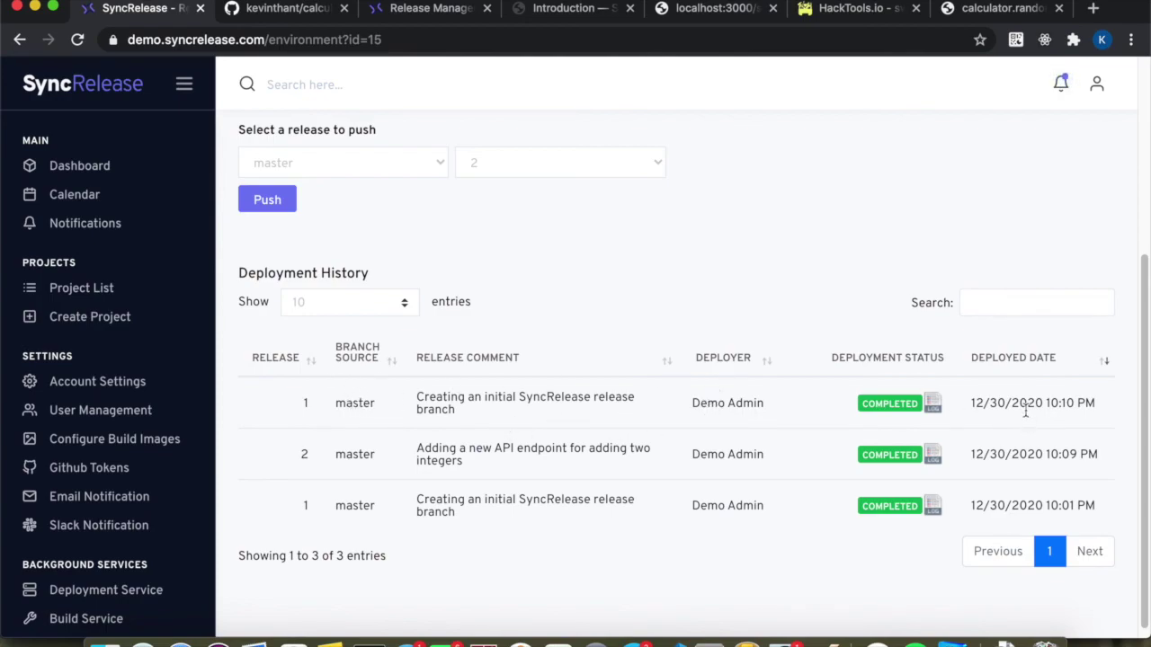
Search the deployment history for 'api', then clear the search to show all deployments.
{"action": "left_click", "coordinate": [990, 303]}
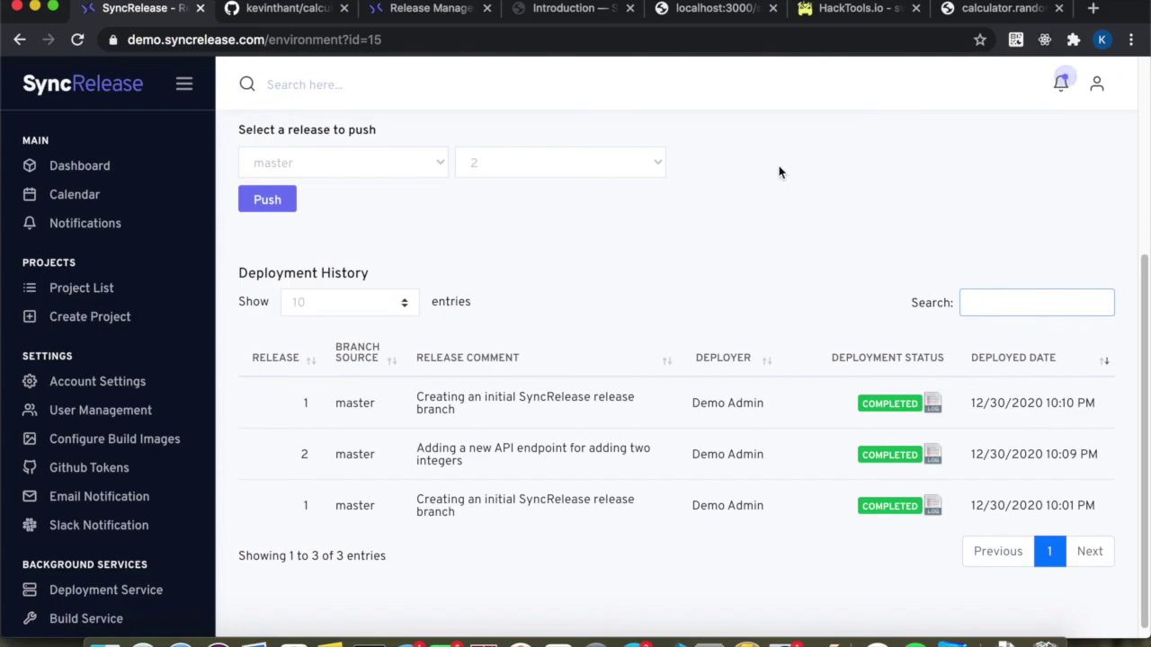
{"action": "scroll", "coordinate": [780, 172], "scroll_direction": "up", "scroll_amount": 2}
{"action": "scroll", "coordinate": [780, 172], "scroll_direction": "down", "scroll_amount": 2}
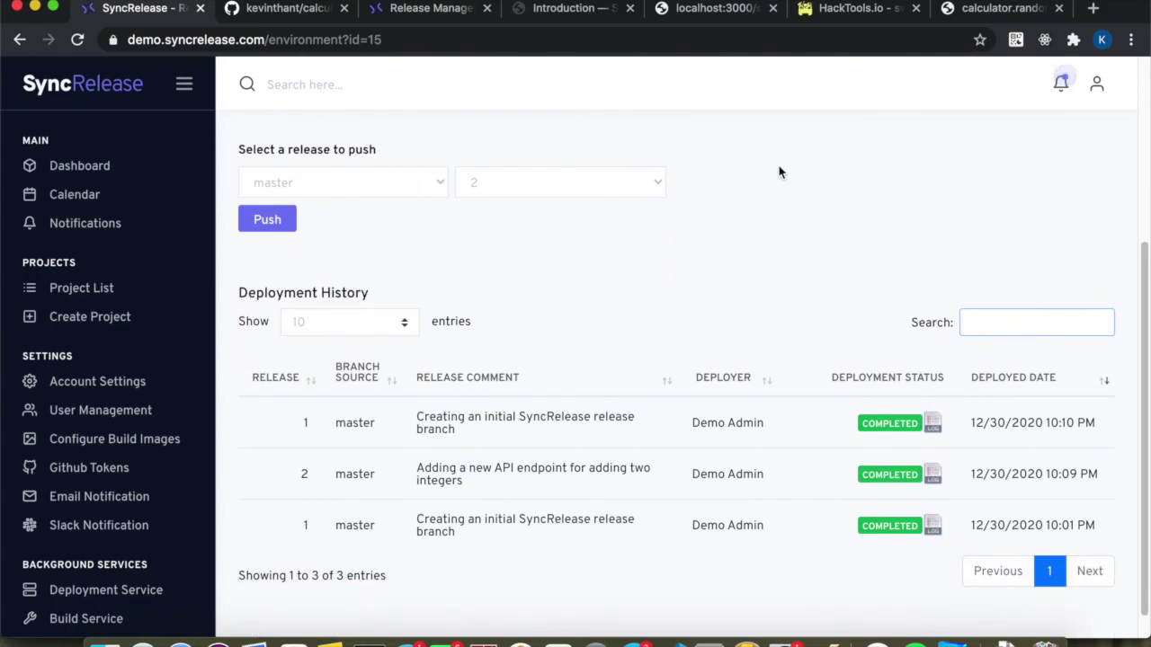
{"action": "type", "text": "api"}
{"action": "key", "text": "BackSpace"}
{"action": "key", "text": "BackSpace"}
{"action": "key", "text": "BackSpace"}
Reload /sum?a=1&b=4 to see Cannot GET /sum after the rollback, then return to SyncRelease.
{"action": "left_click", "coordinate": [981, 11]}
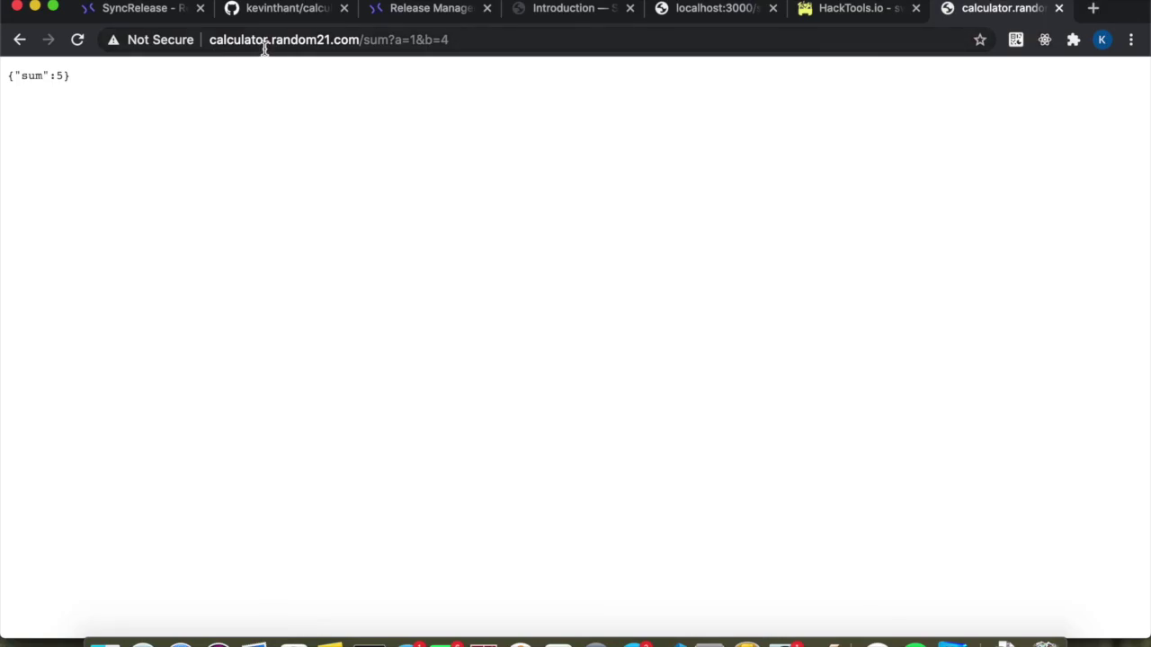
{"action": "left_click_drag", "start_coordinate": [363, 39], "coordinate": [505, 41]}
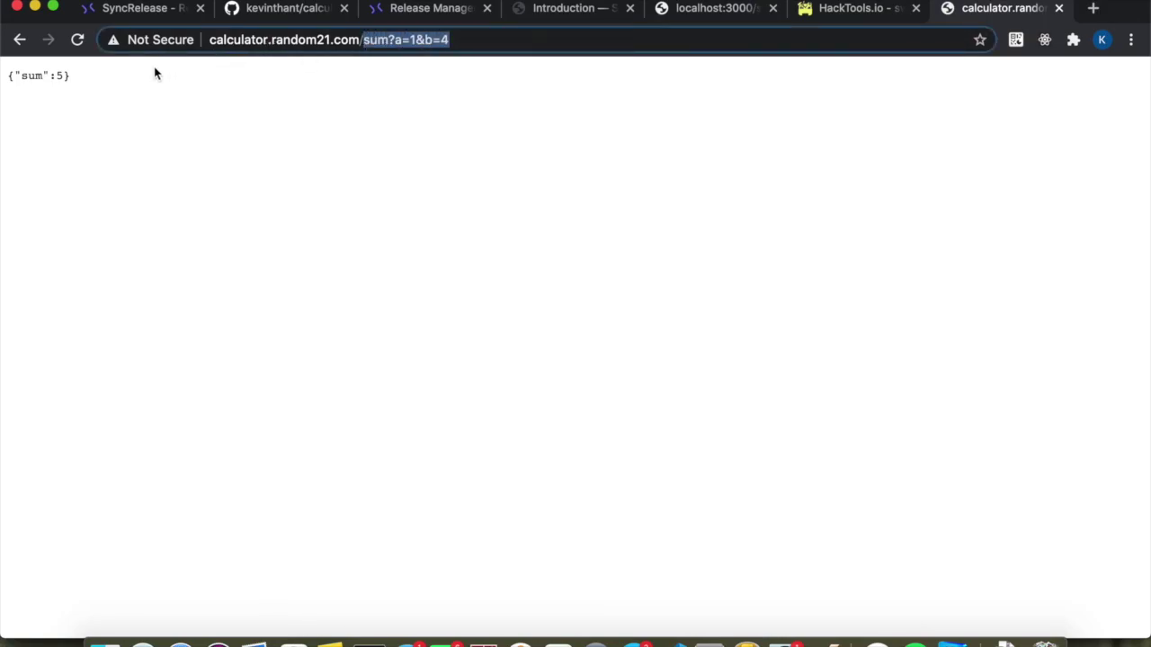
{"action": "left_click", "coordinate": [77, 41]}
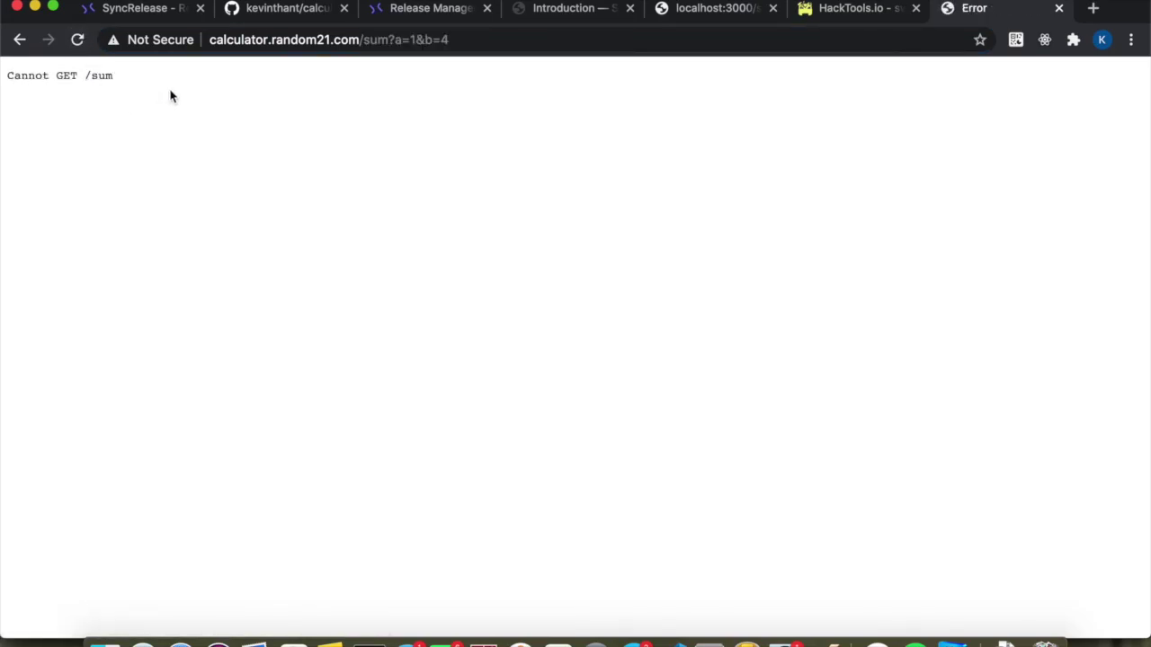
{"action": "left_click_drag", "start_coordinate": [362, 40], "coordinate": [427, 50]}
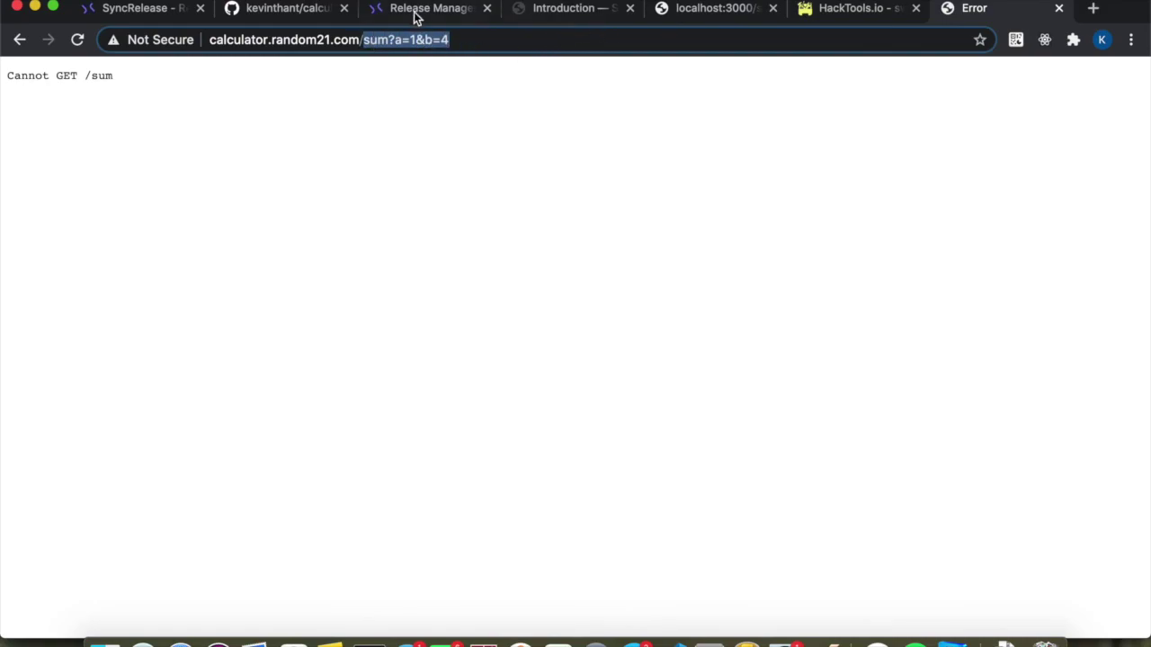
{"action": "left_click", "coordinate": [165, 16]}
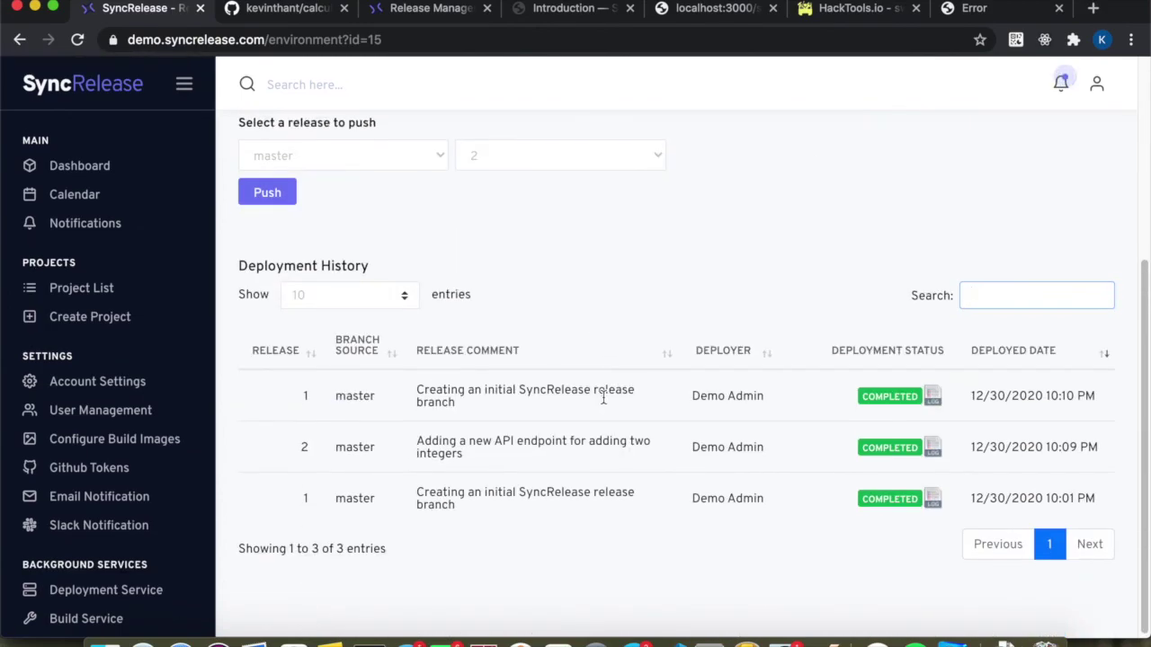
Go to the Calculator API project summary, which lists Production at release 1 with no pending changes.
{"action": "scroll", "coordinate": [603, 398], "scroll_direction": "up", "scroll_amount": 5}
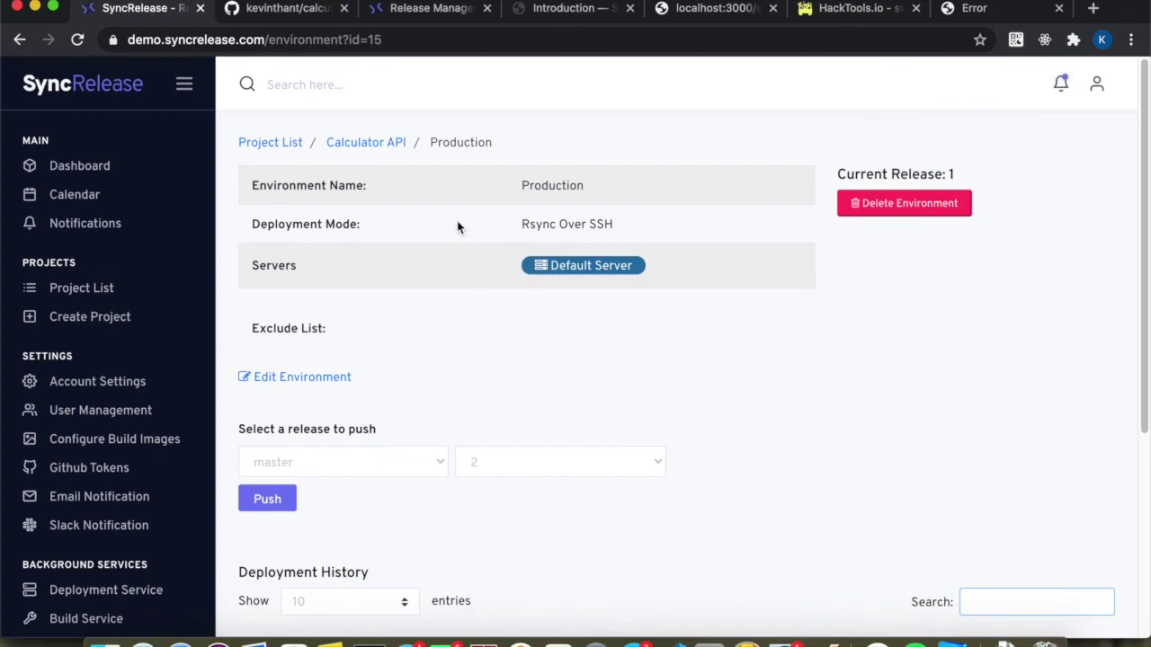
{"action": "left_click", "coordinate": [368, 146]}
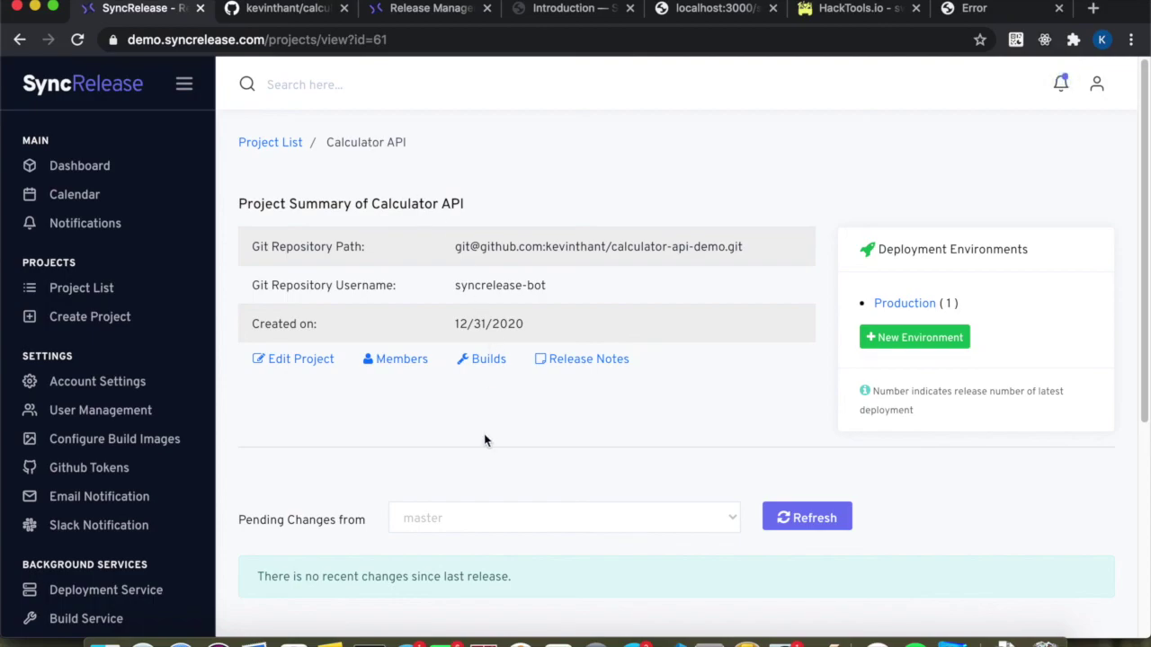
{"action": "scroll", "coordinate": [484, 441], "scroll_direction": "down", "scroll_amount": 4}
{"action": "scroll", "coordinate": [483, 441], "scroll_direction": "up", "scroll_amount": 2}
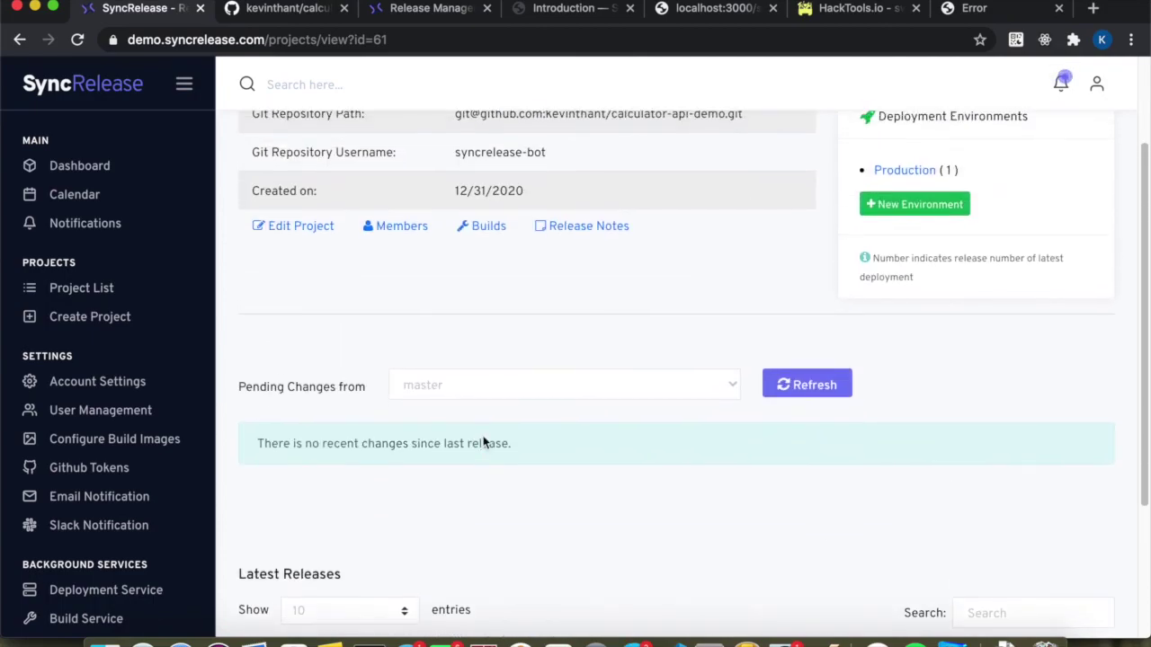
{"action": "scroll", "coordinate": [484, 441], "scroll_direction": "up", "scroll_amount": 2}
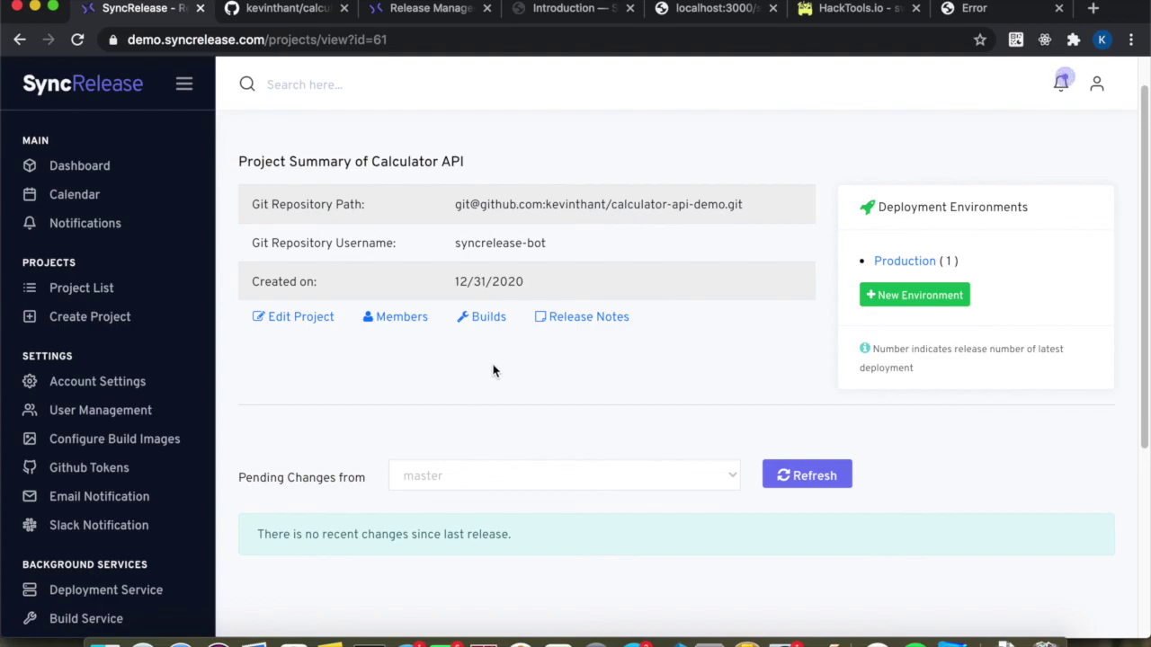